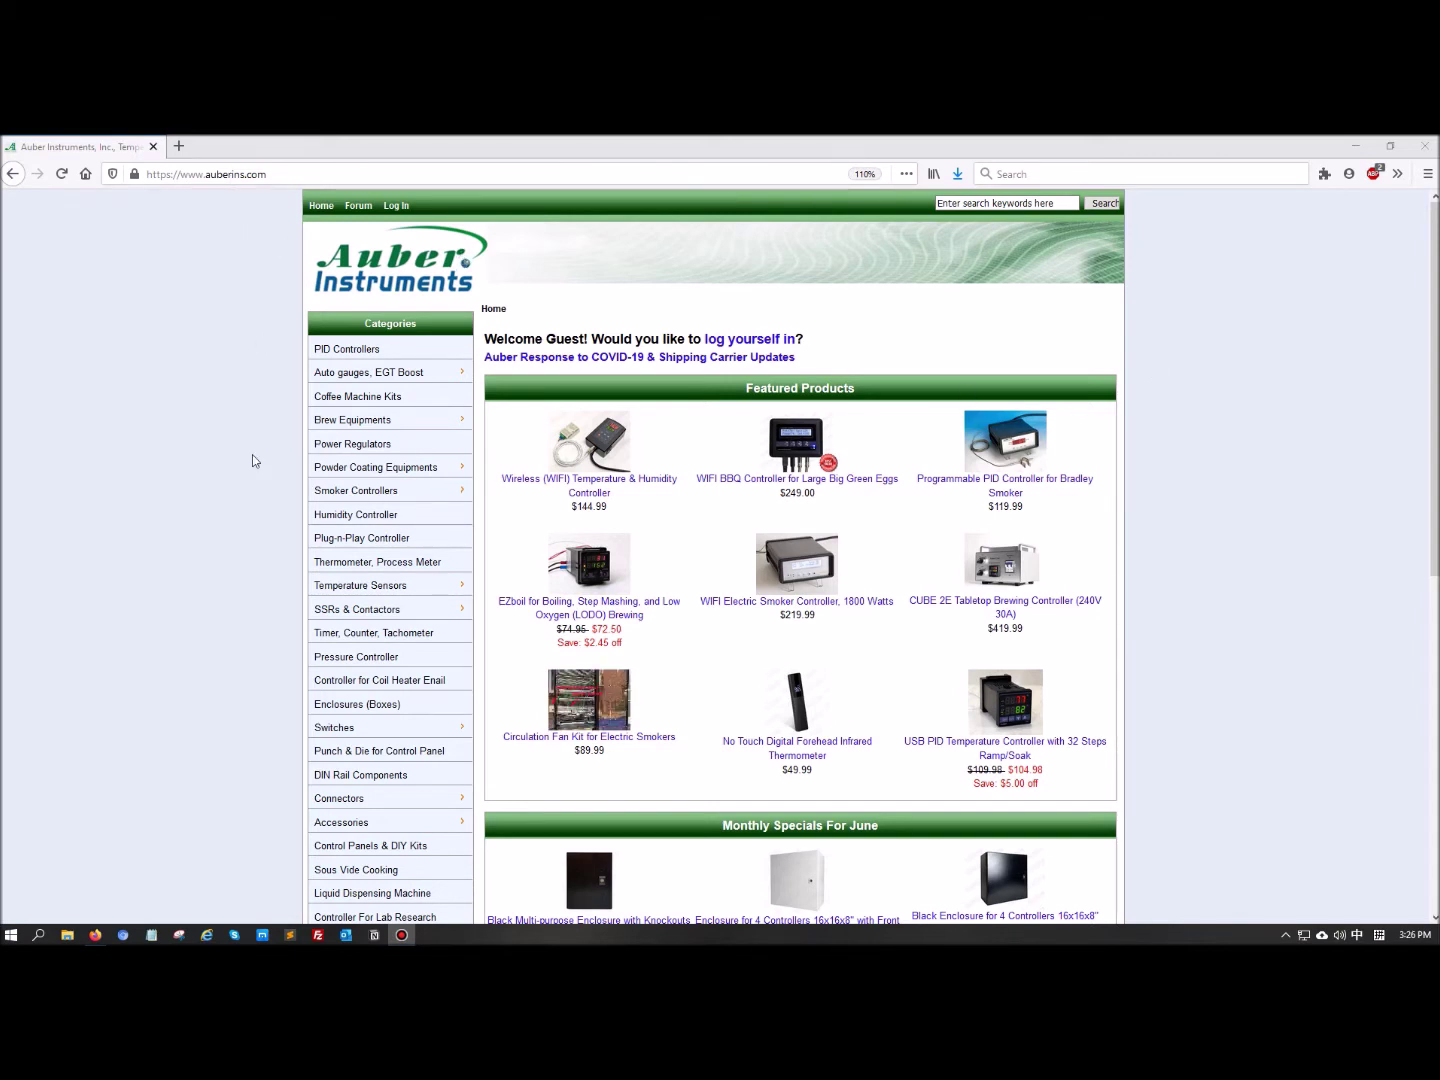
Scroll to the auberins.com footer and go to the Manuals page
scroll(253, 461, "down", 10)
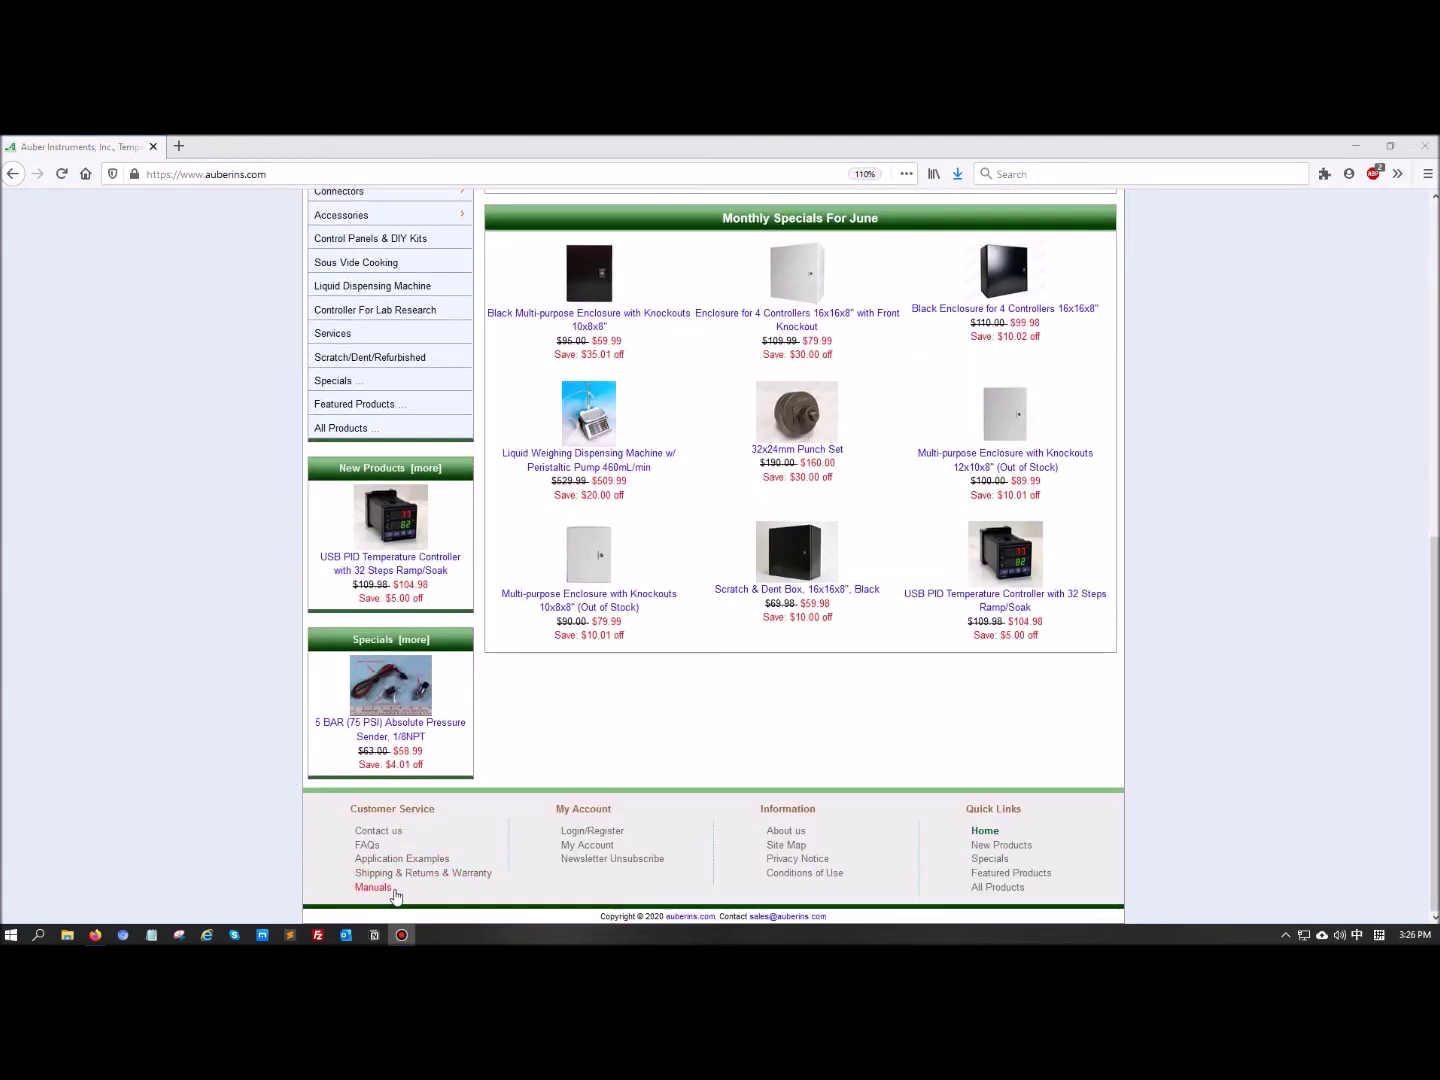
left_click(393, 895)
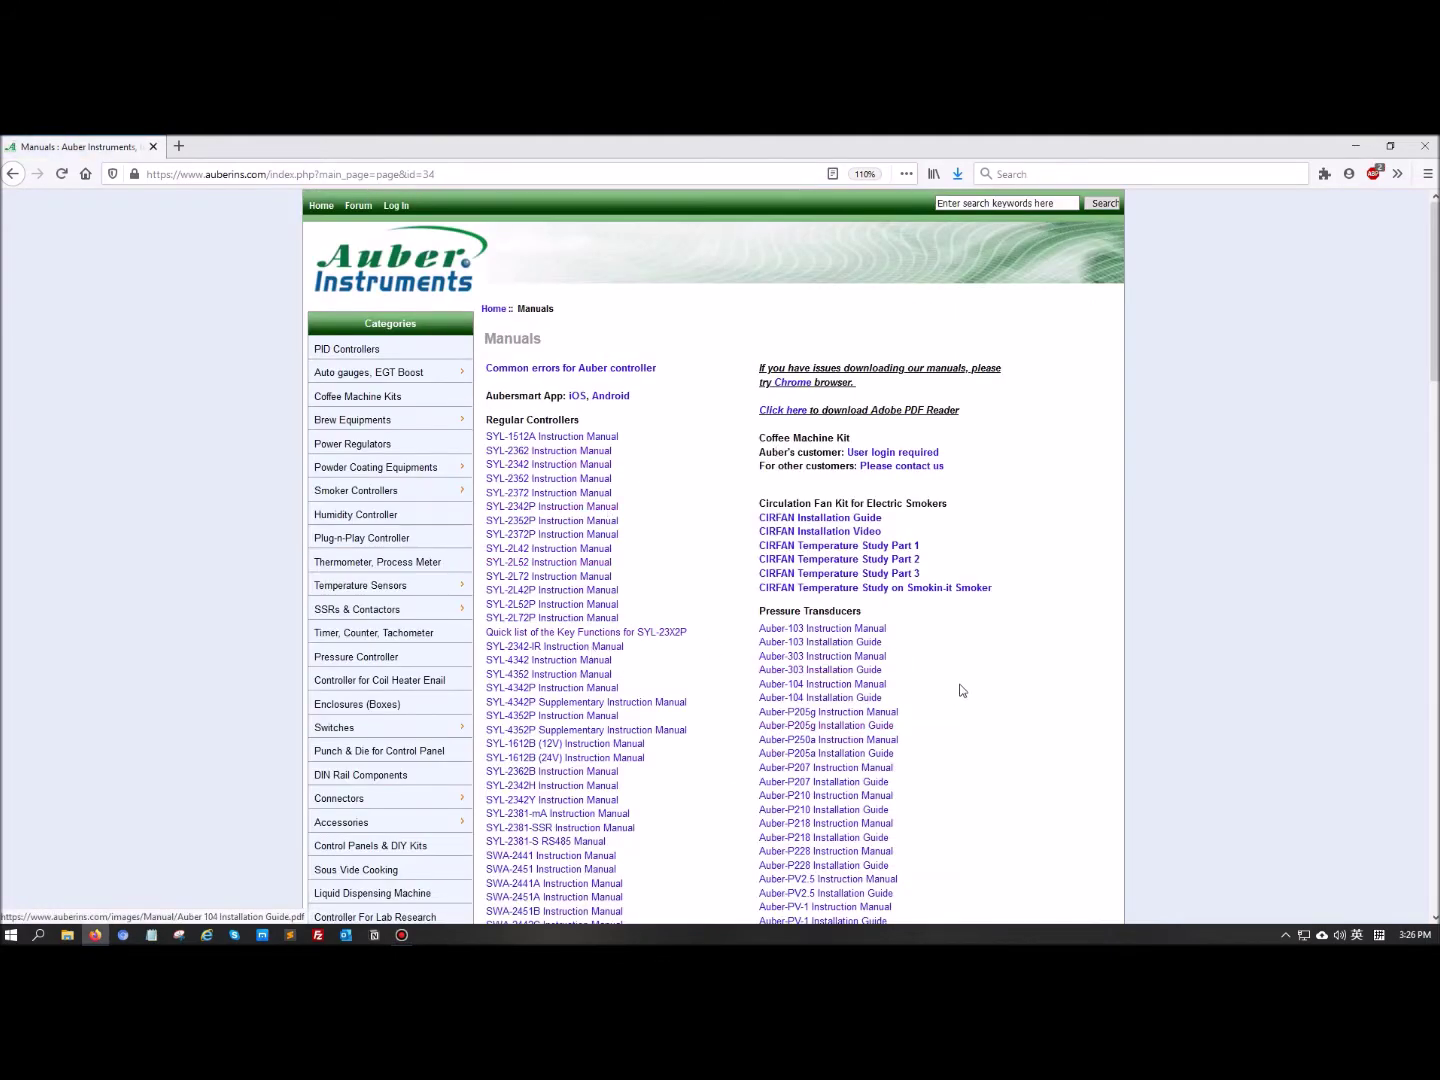
Download Auber_PID_win.zip, the SYL-53xx Windows control software, then show the desktop
scroll(724, 644, "down", 5)
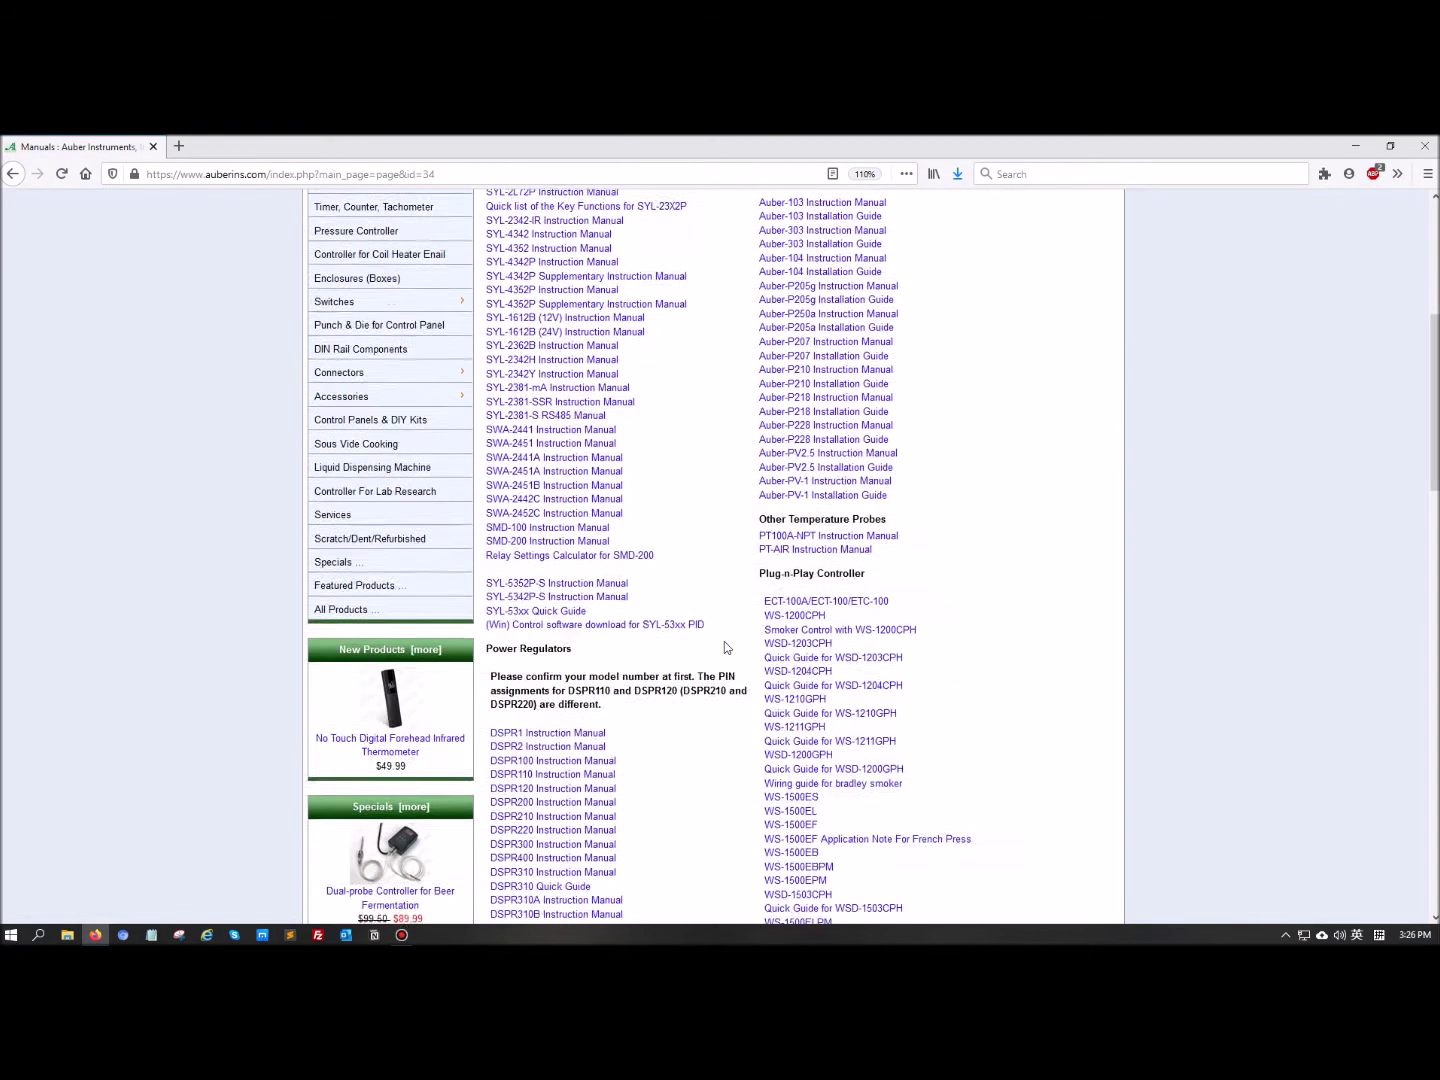
left_click_drag(705, 598, 489, 561)
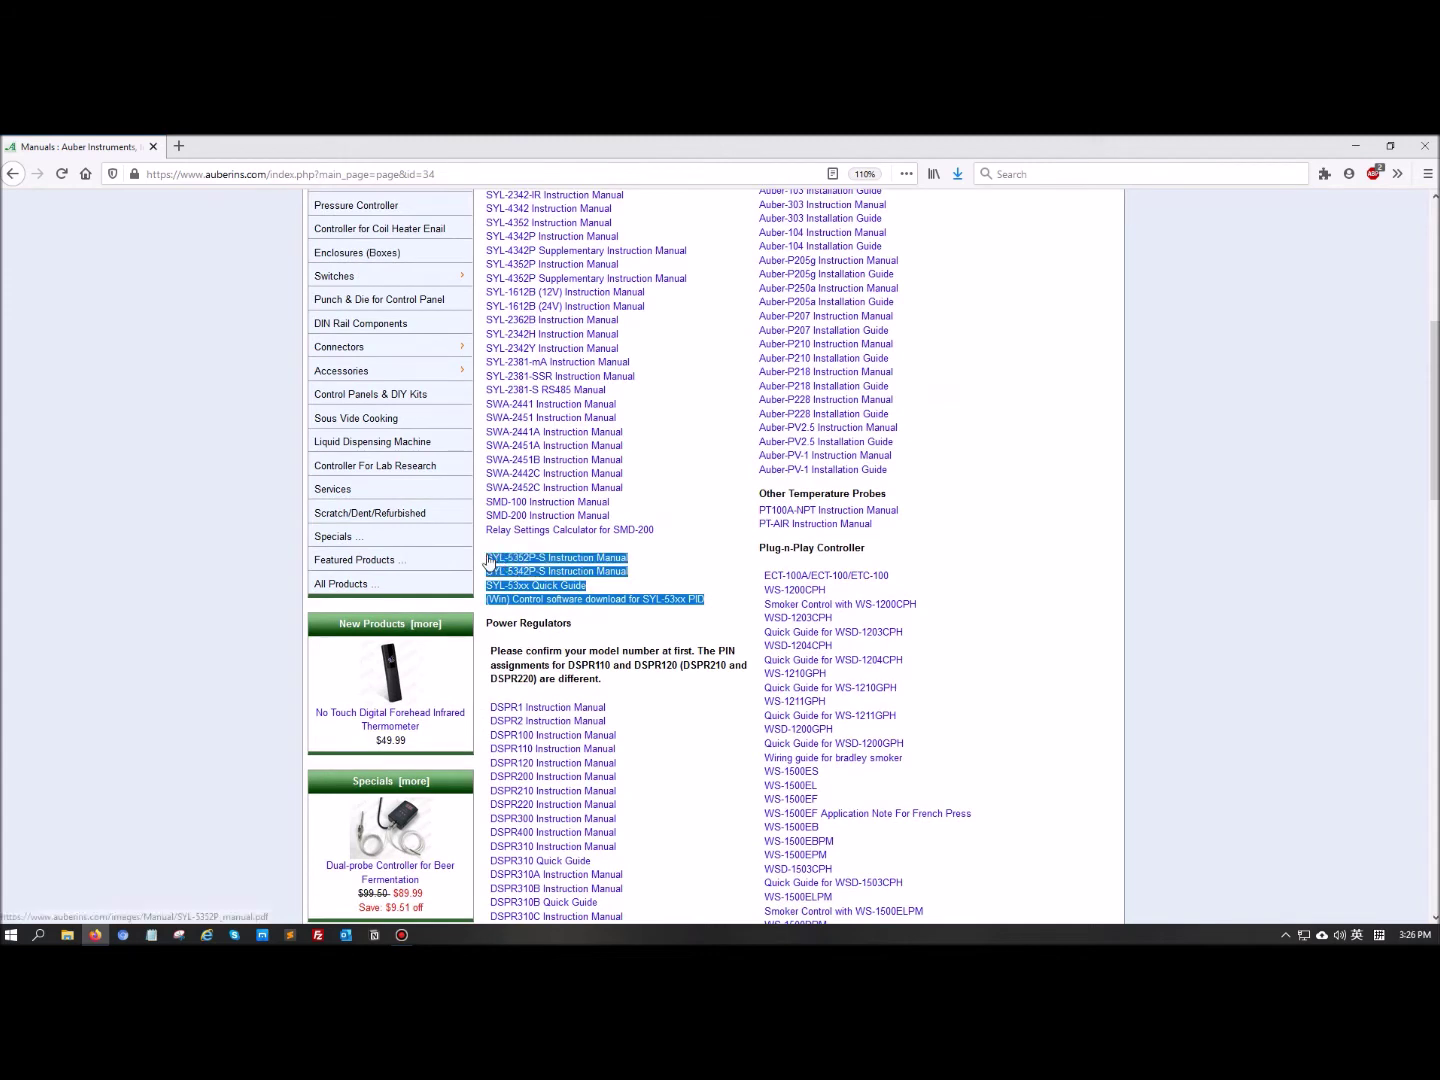
left_click(674, 634)
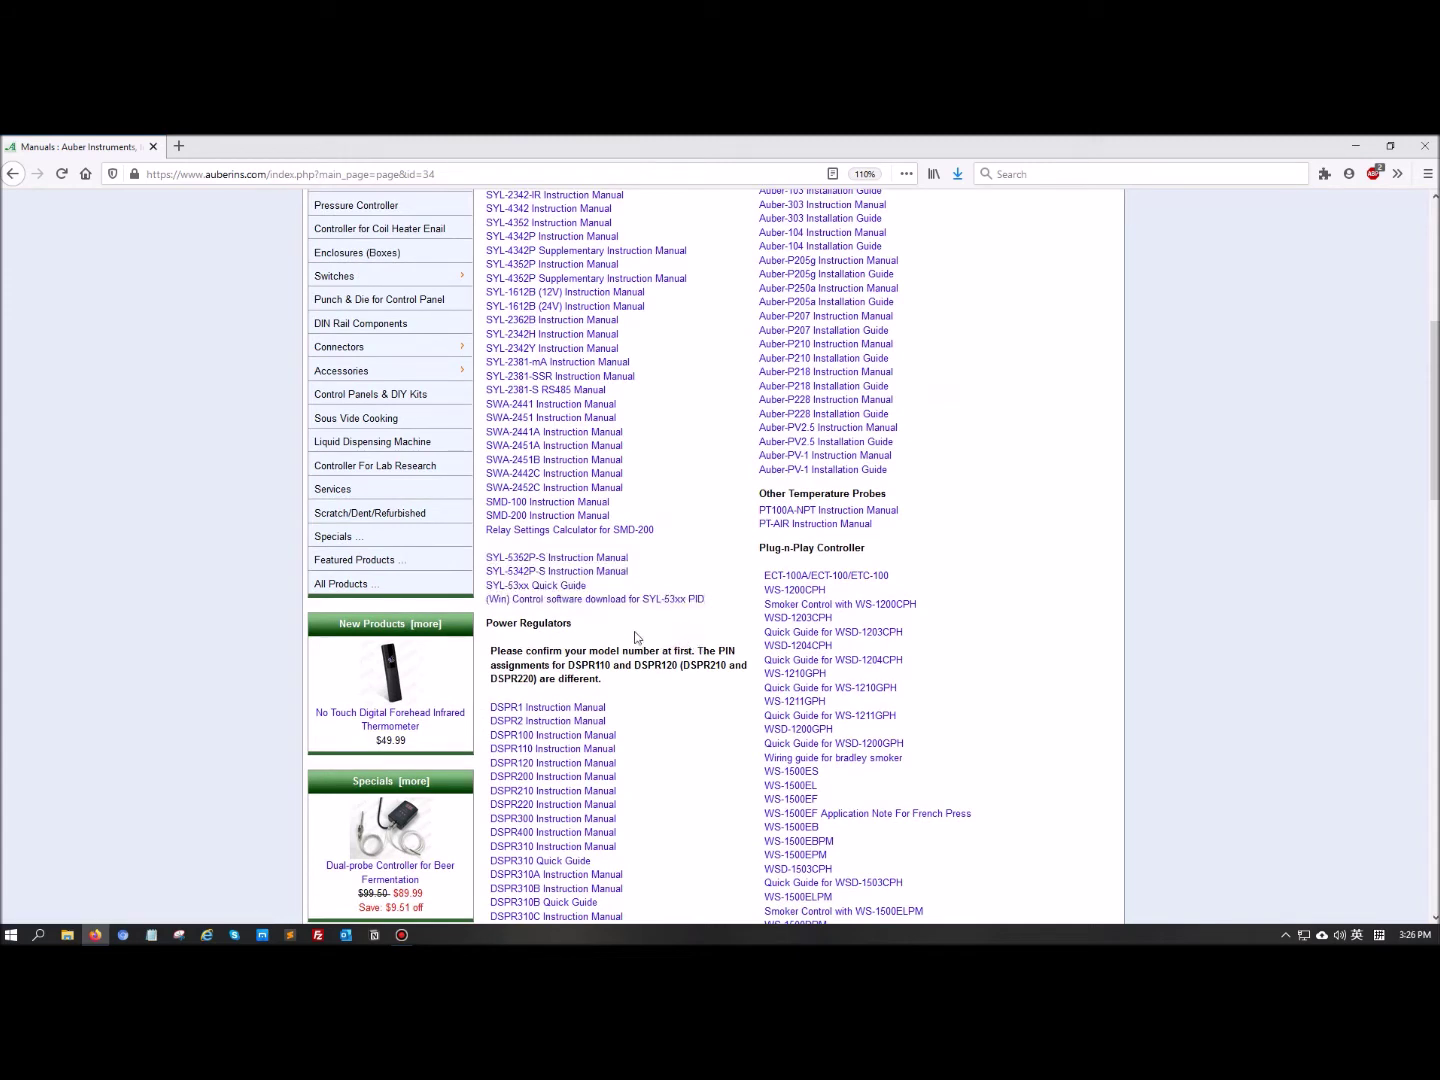
left_click(581, 603)
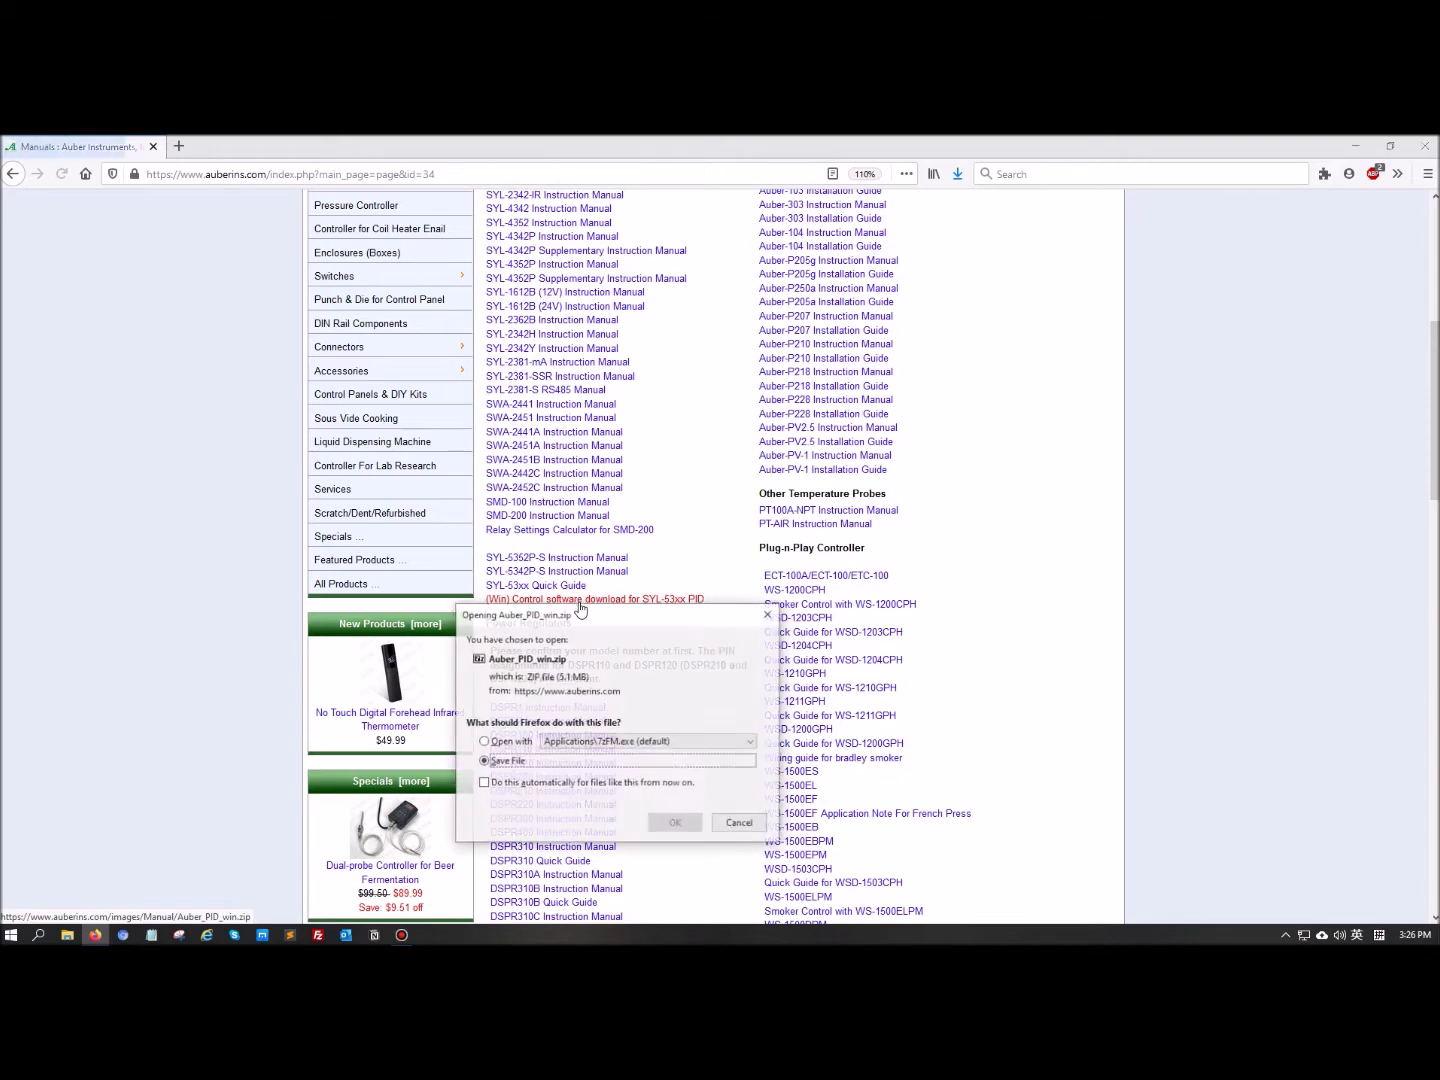
left_click(760, 615)
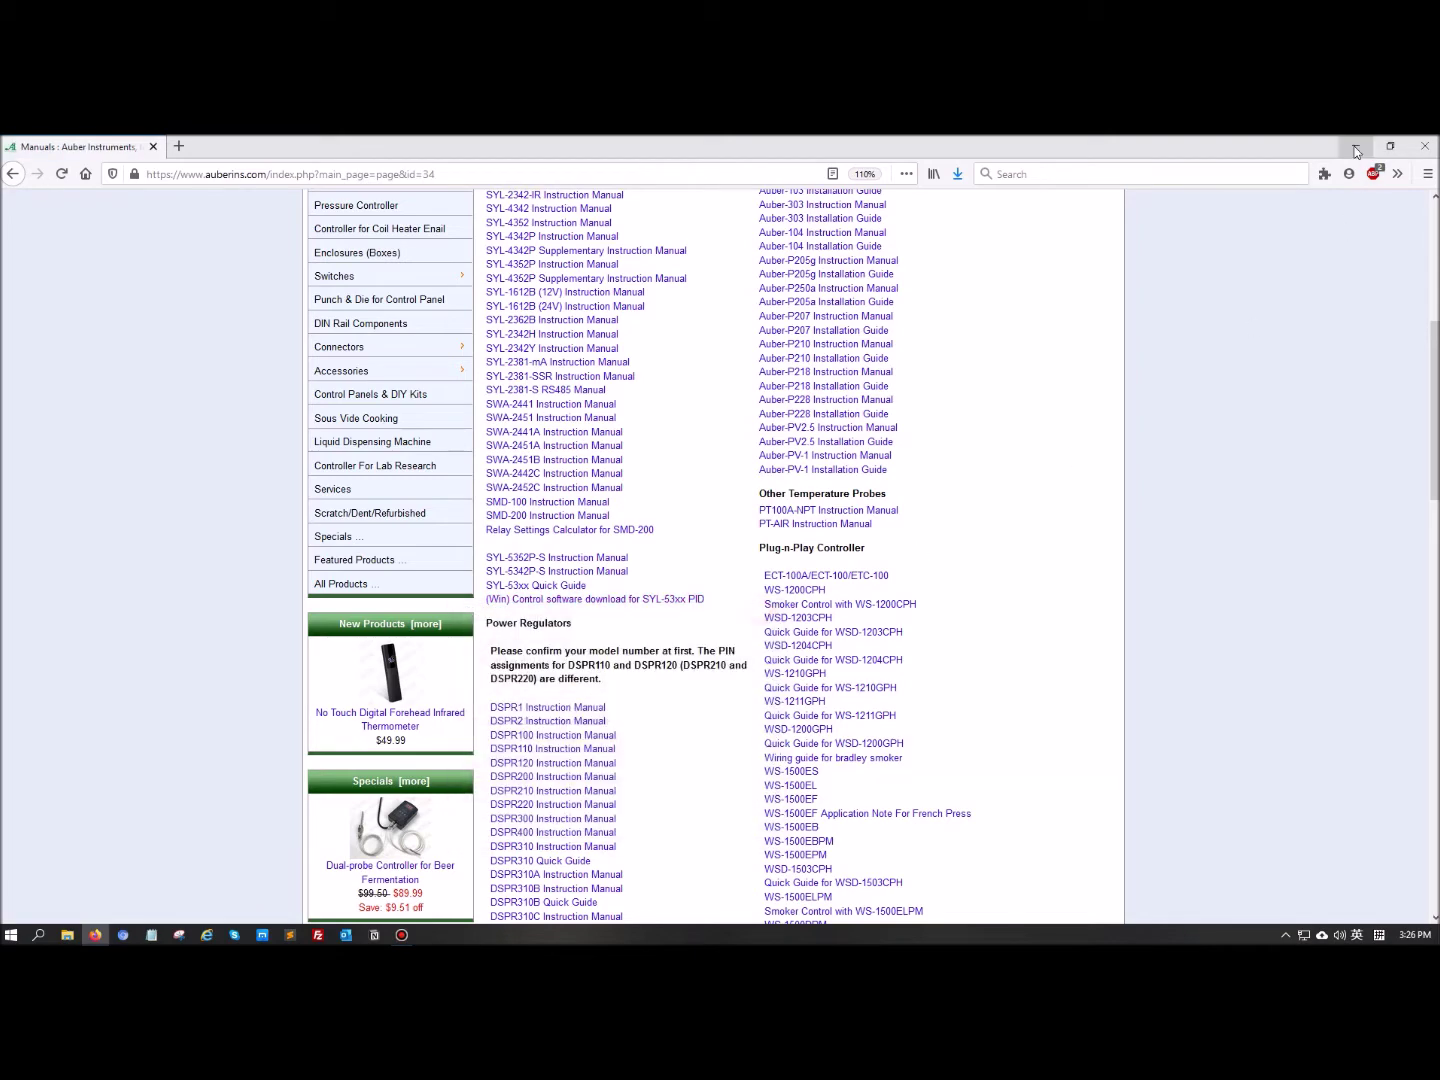
key("super+d")
Extract Auber_PID_win.zip with 7-Zip into an Auber_PID_win folder beside the zip and open it
left_click(268, 417)
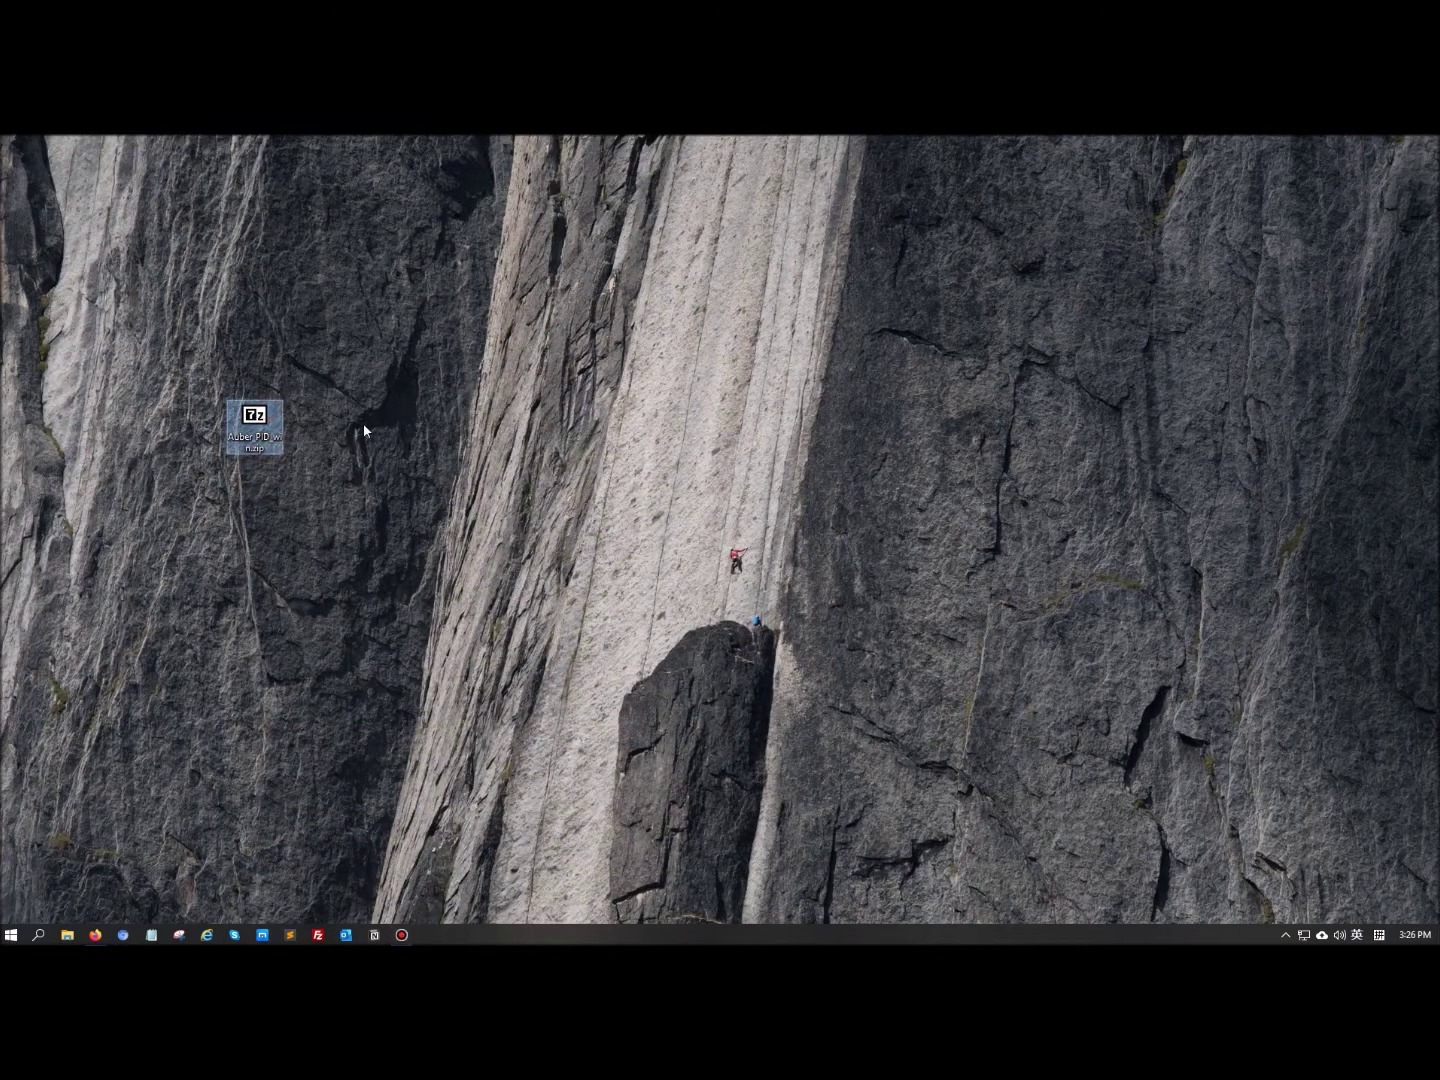
double_click(262, 435)
right_click(263, 435)
mouse_move(338, 458)
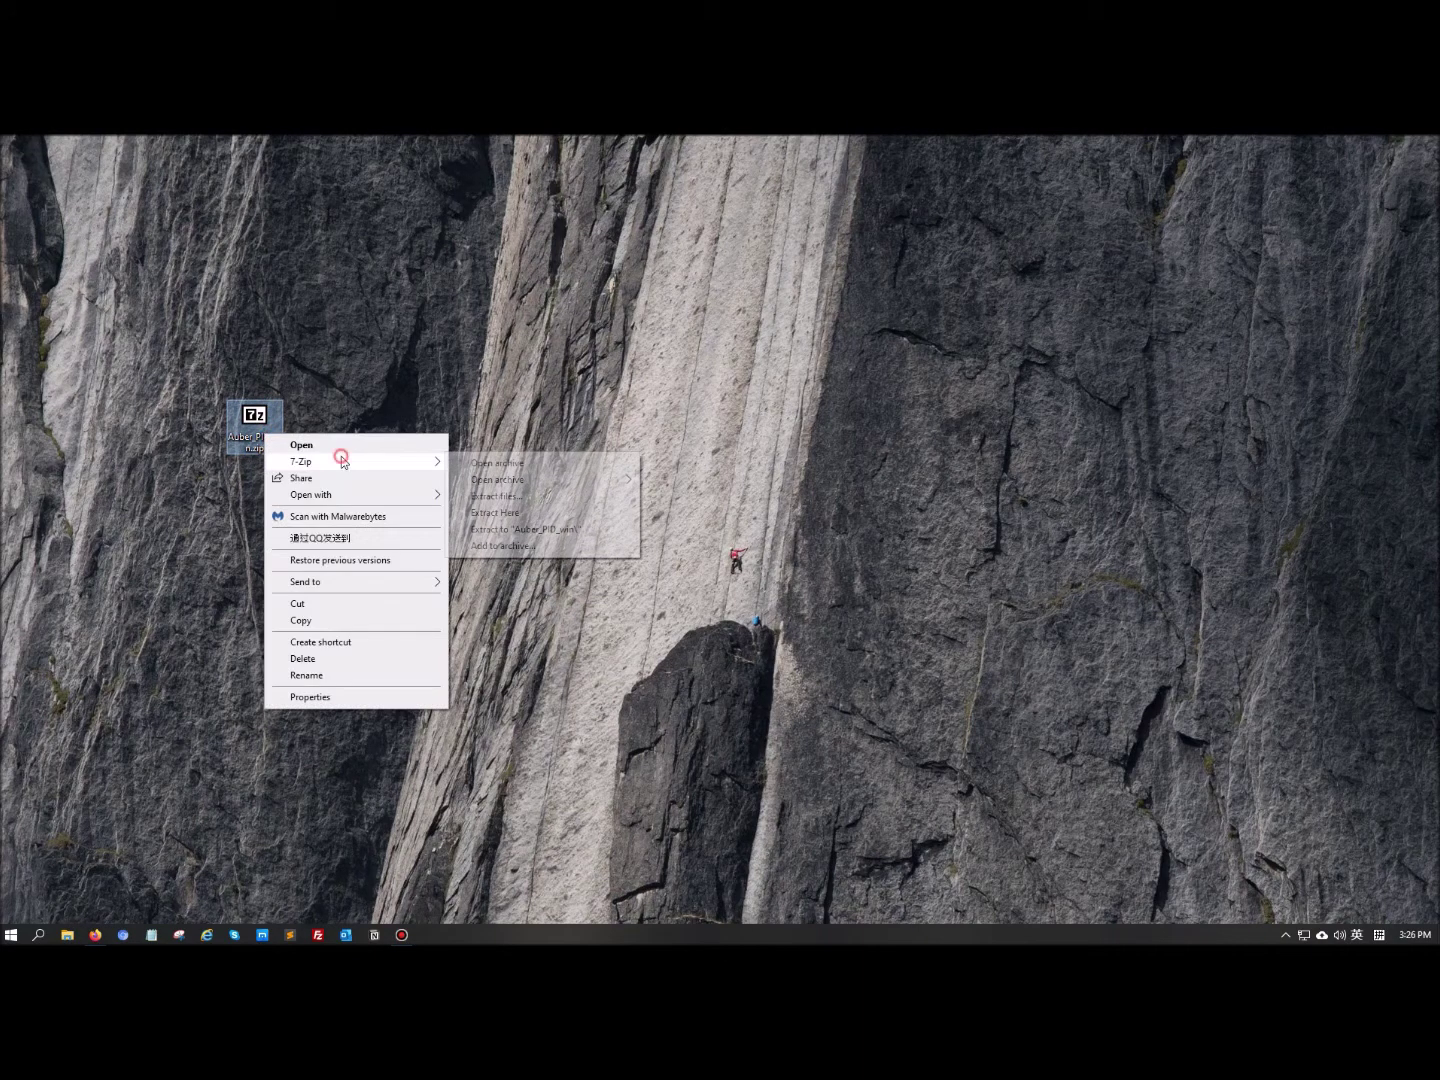
left_click(545, 528)
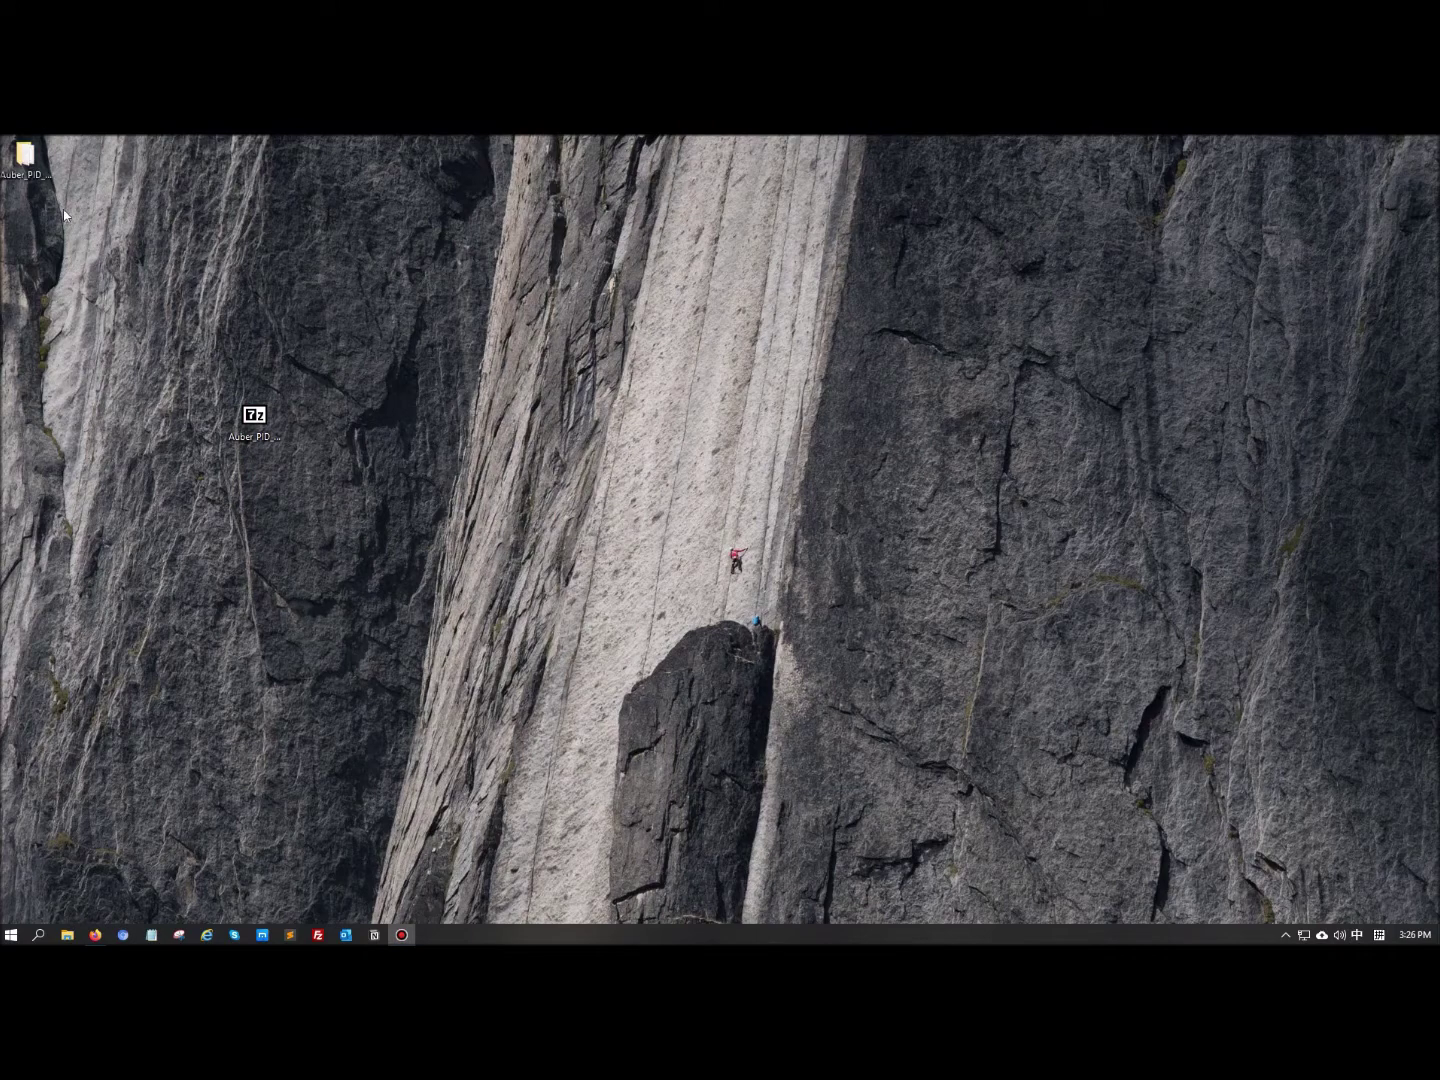
left_click_drag(24, 158, 317, 436)
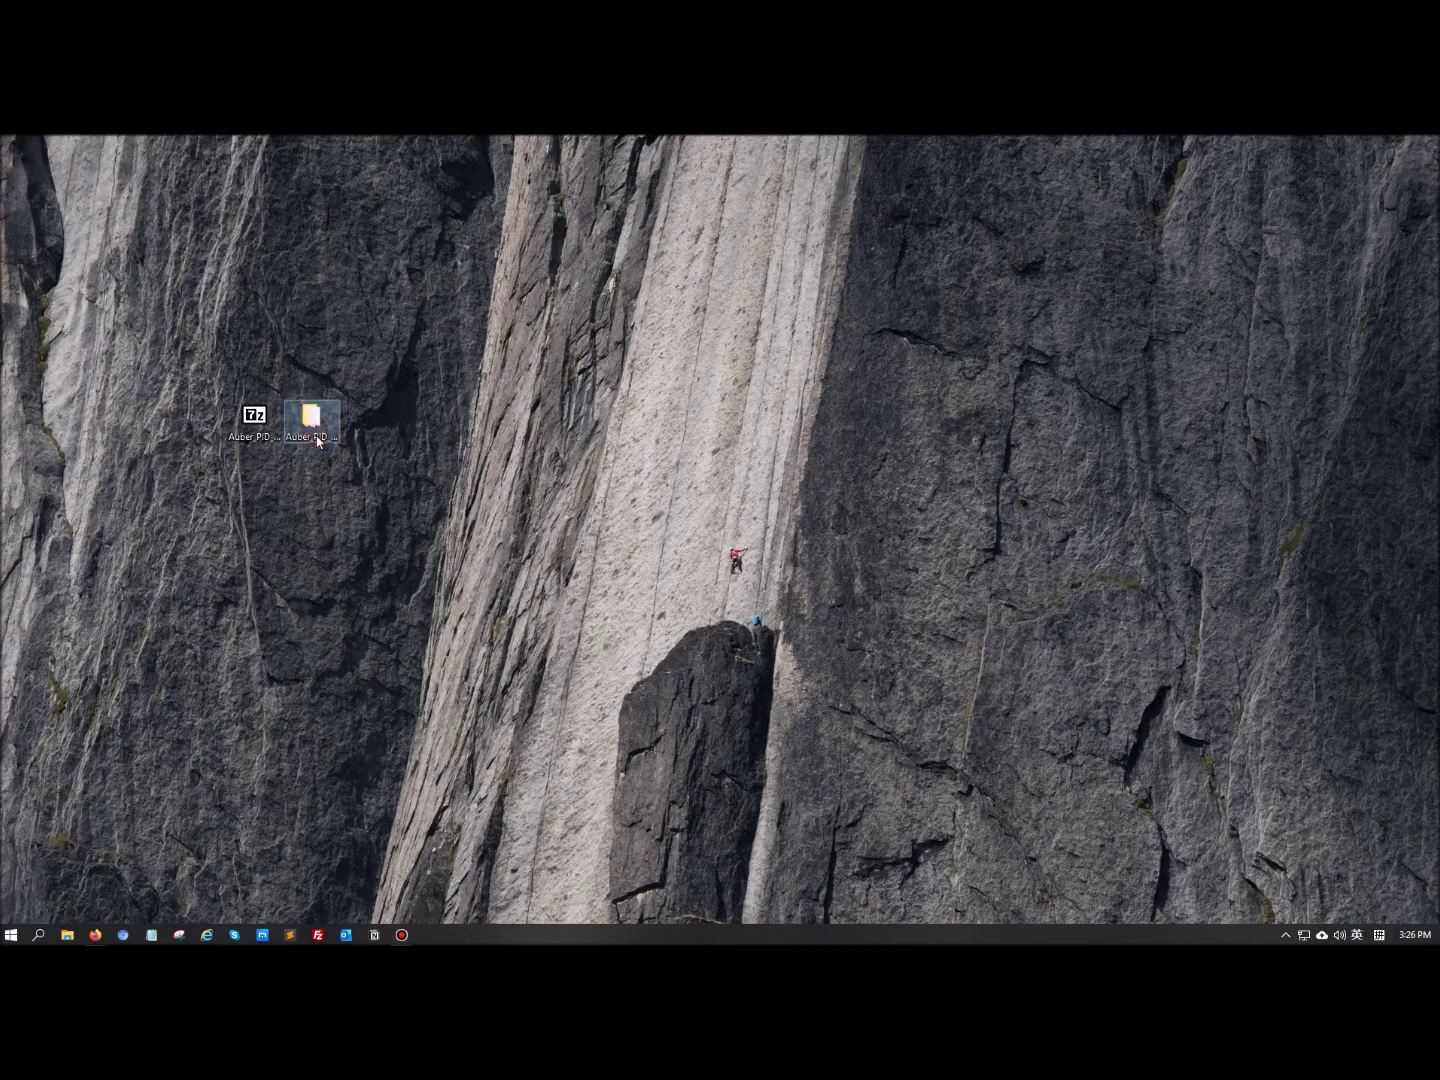
double_click(318, 439)
Open Readme.txt from the extracted folder in Notepad to read the installation notes
left_click_drag(771, 562, 712, 437)
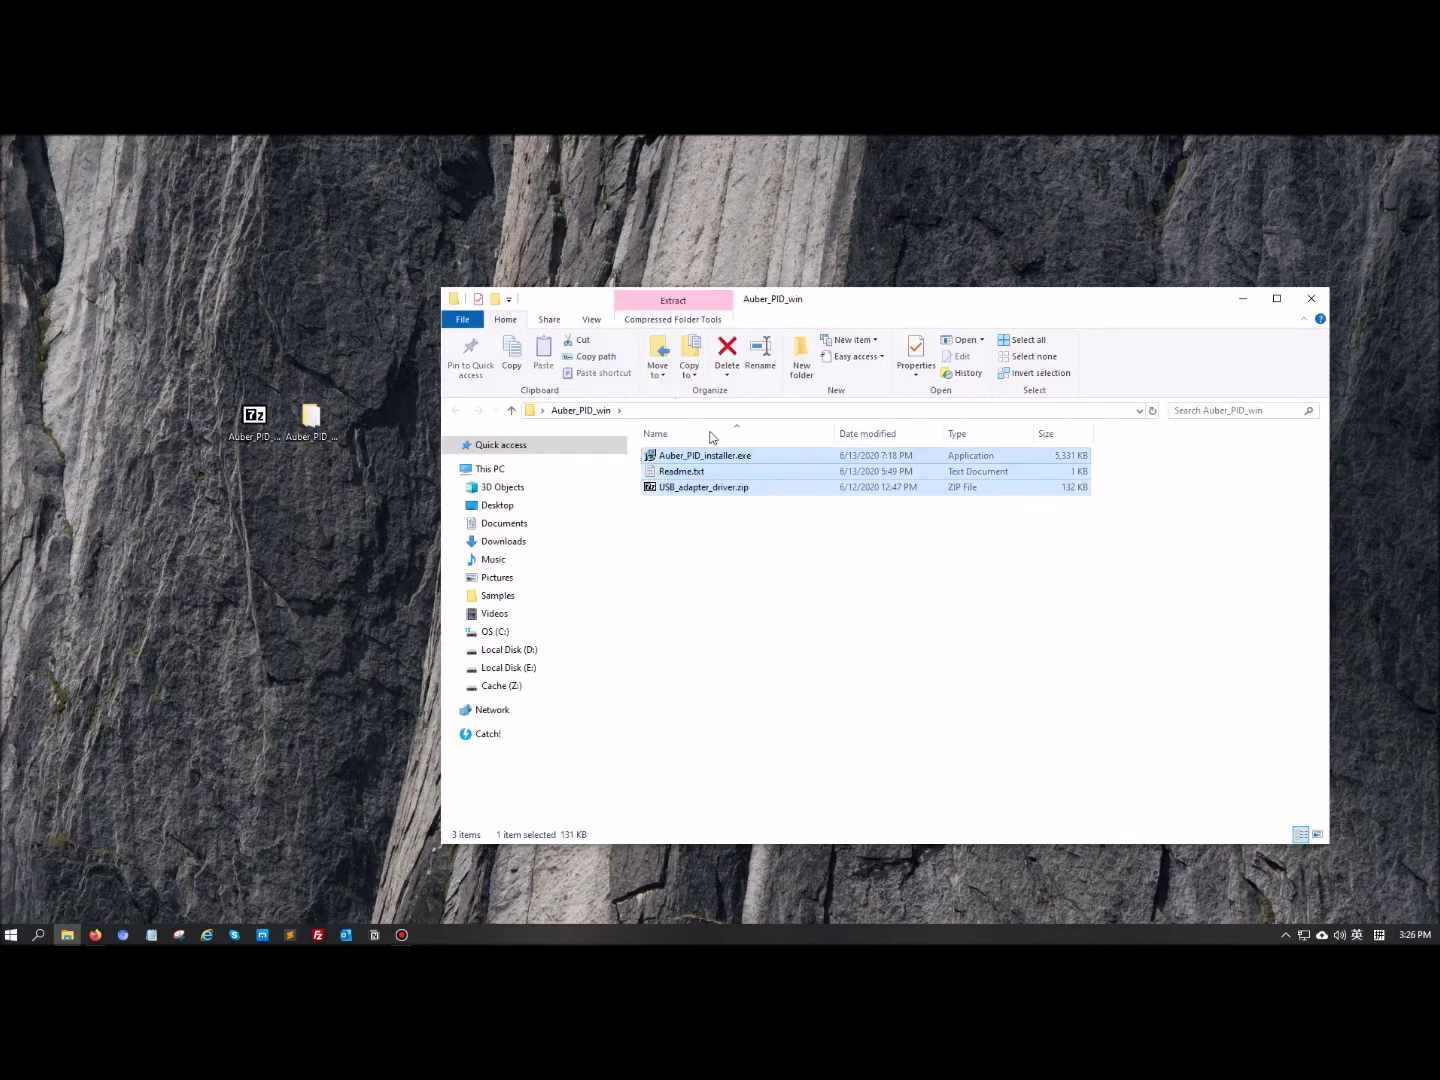
left_click(790, 565)
left_click(700, 456)
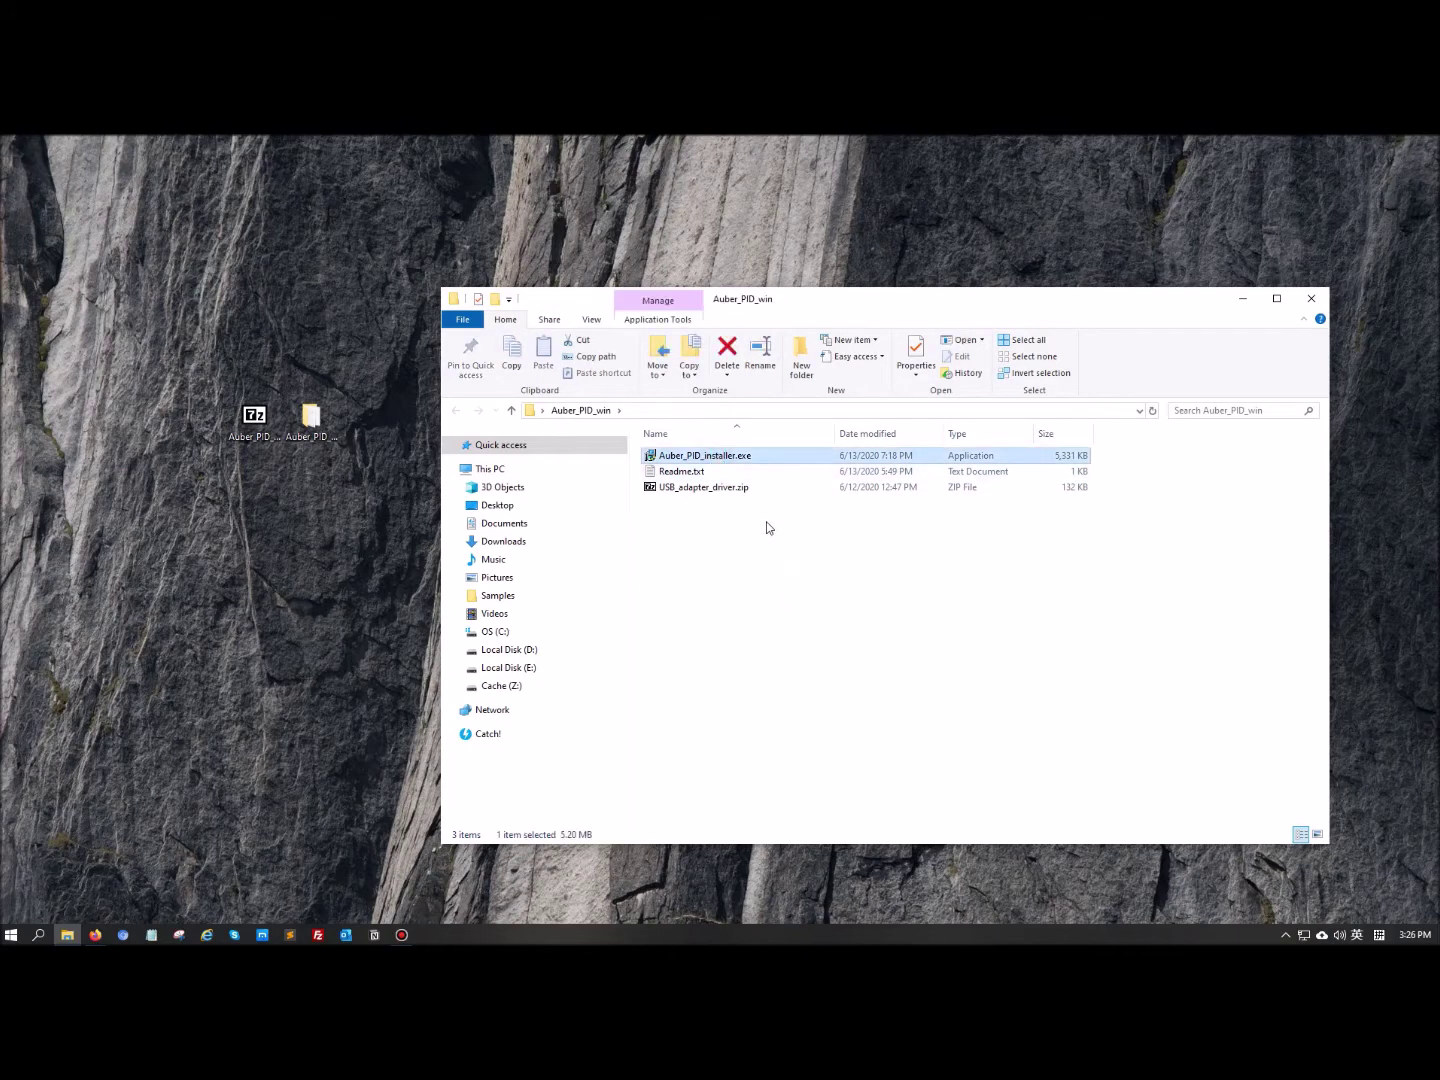
left_click(755, 489)
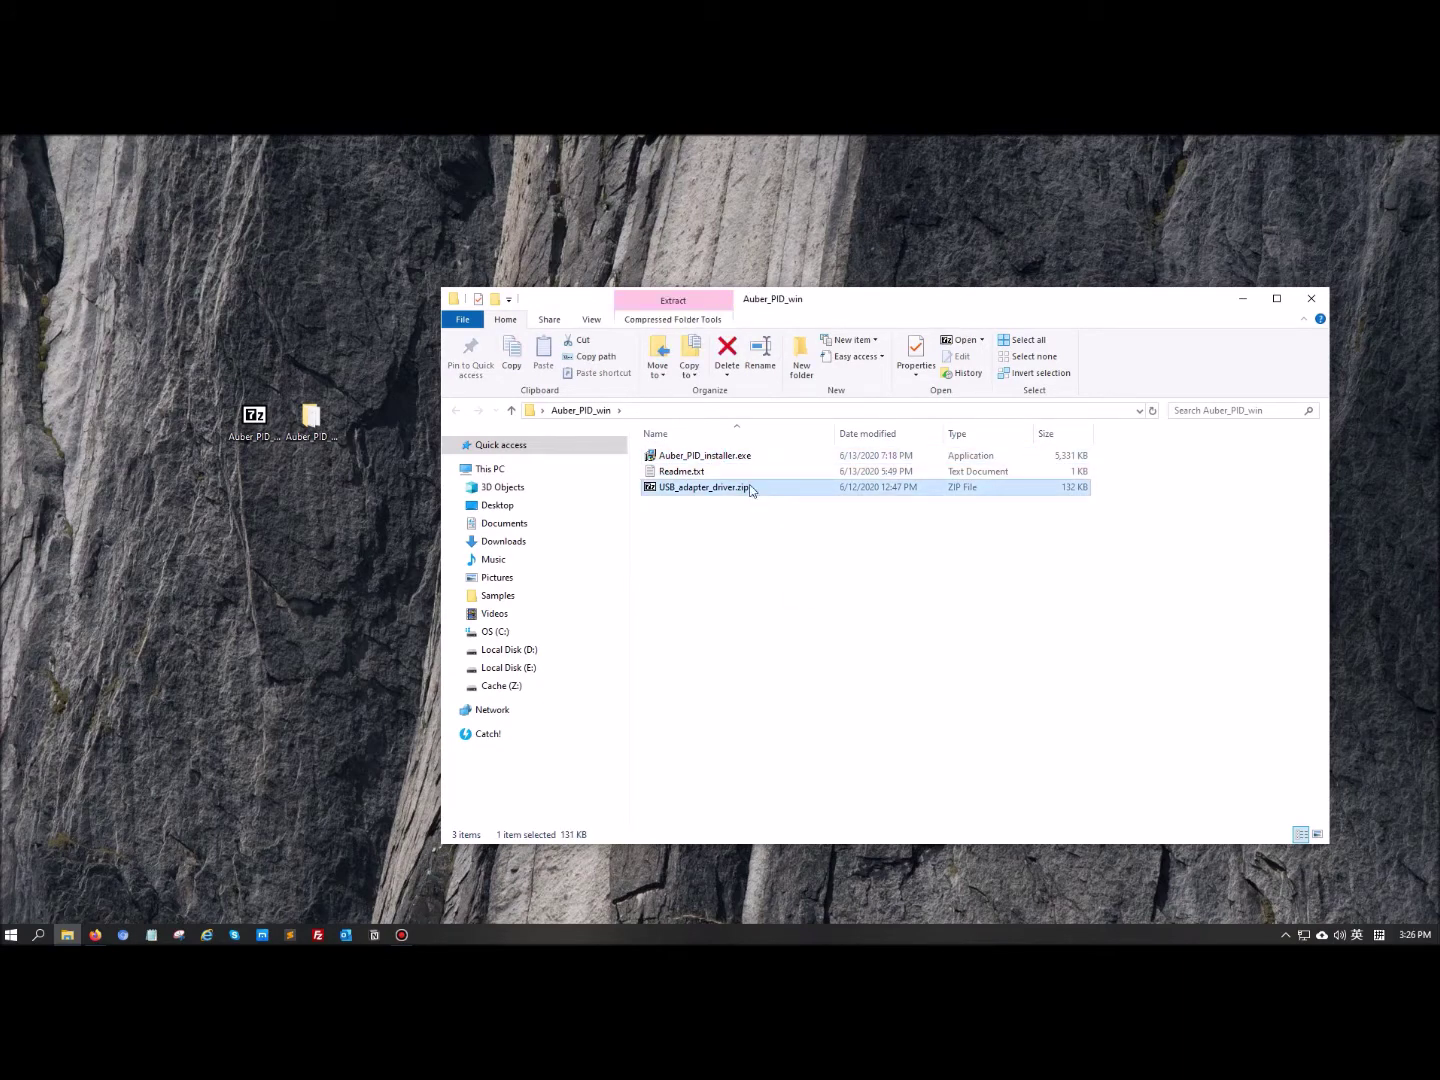
double_click(746, 471)
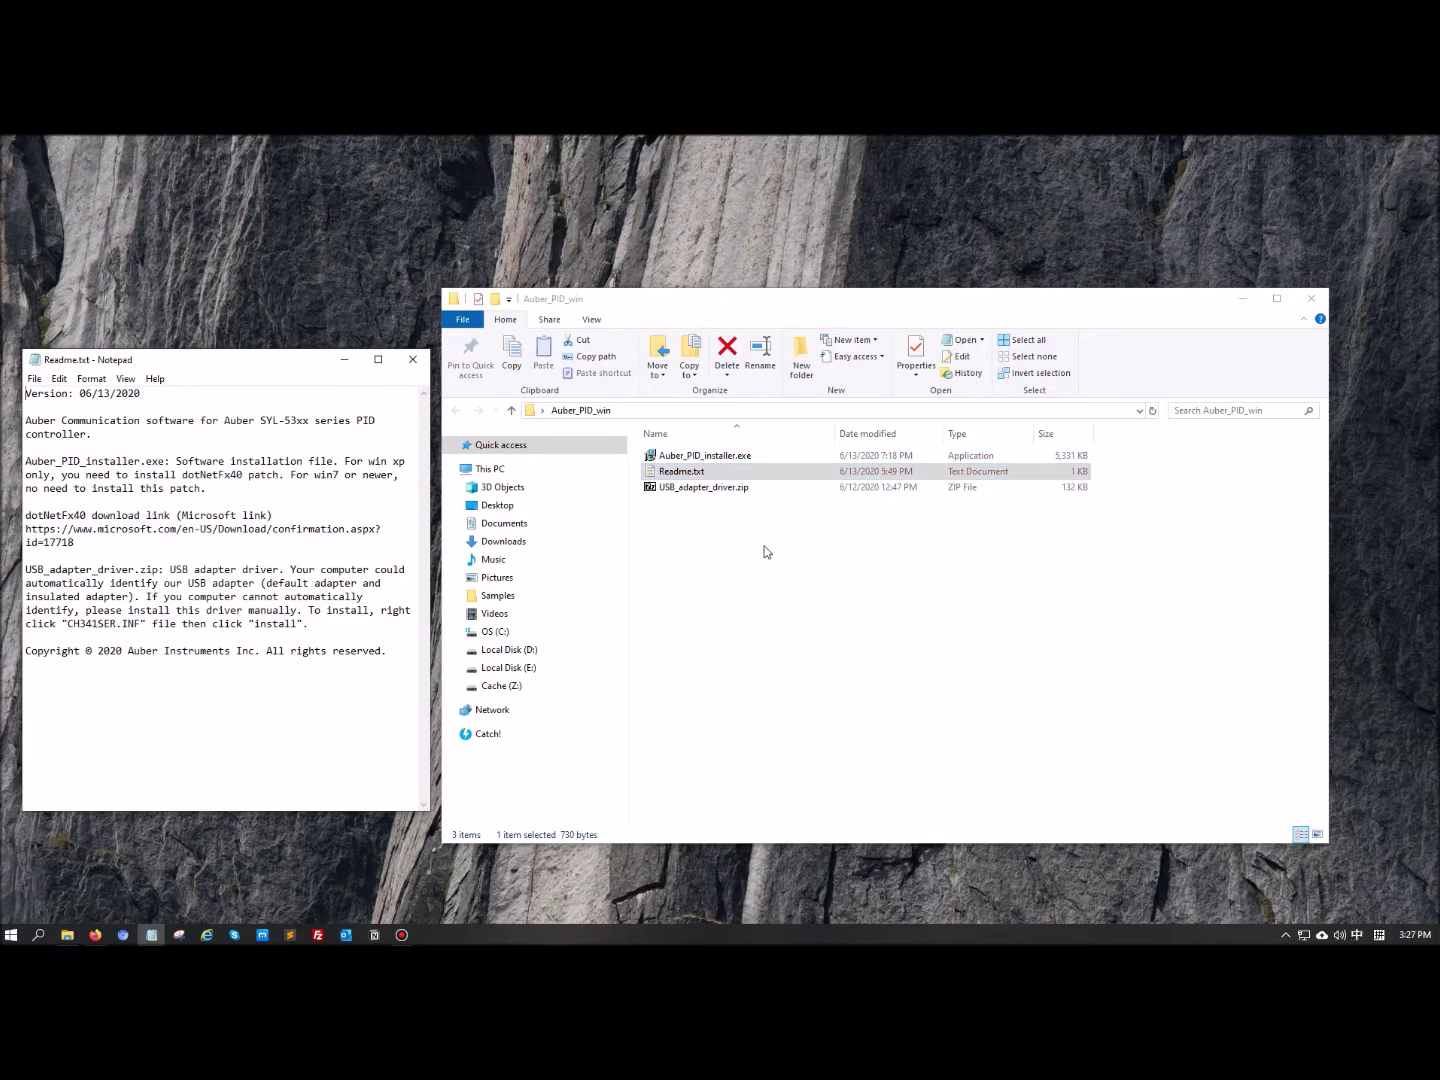
left_click(748, 490)
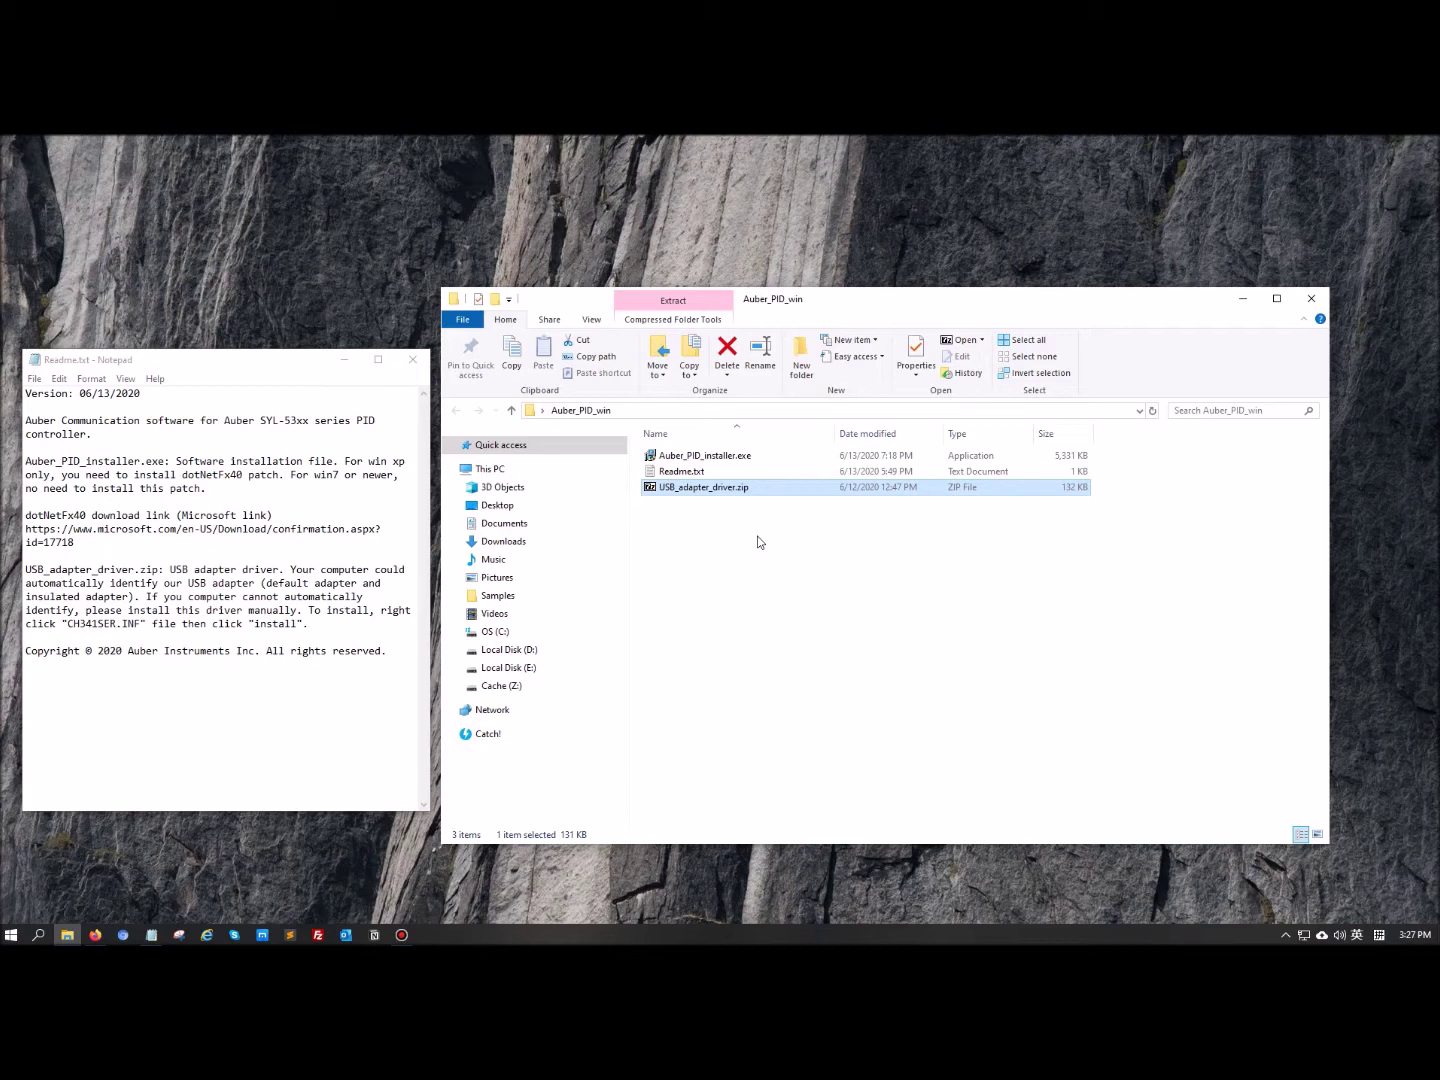
Install Auber_PID_installer.exe into the default AuberSOFT folder and line up the new desktop shortcut
double_click(729, 458)
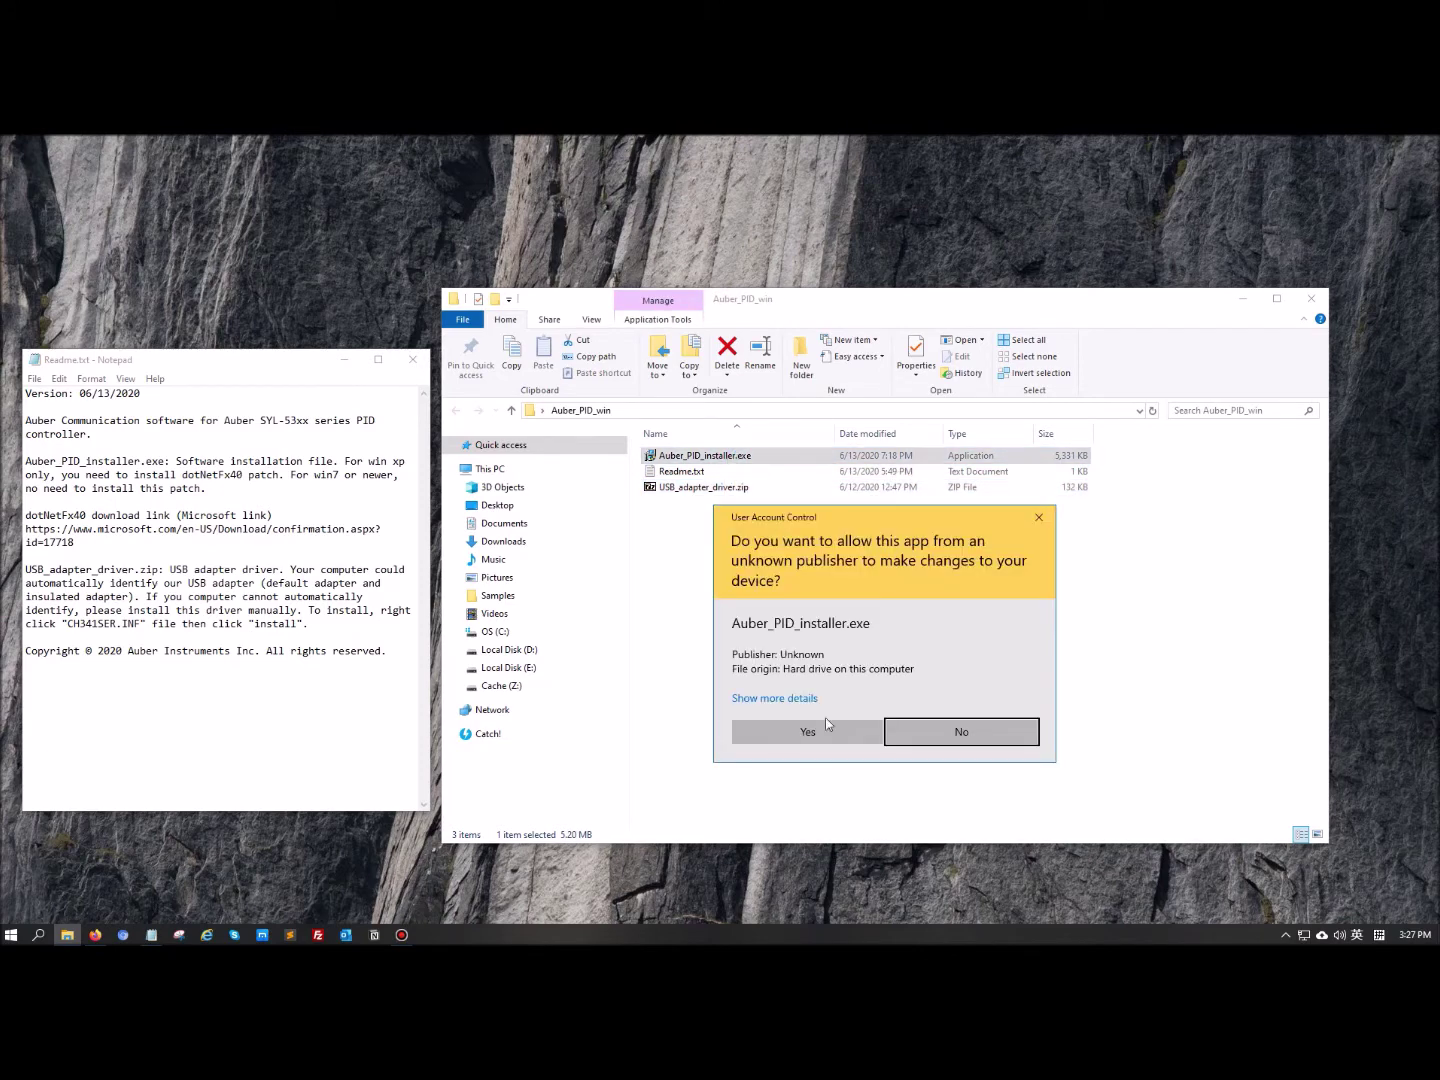
left_click(806, 733)
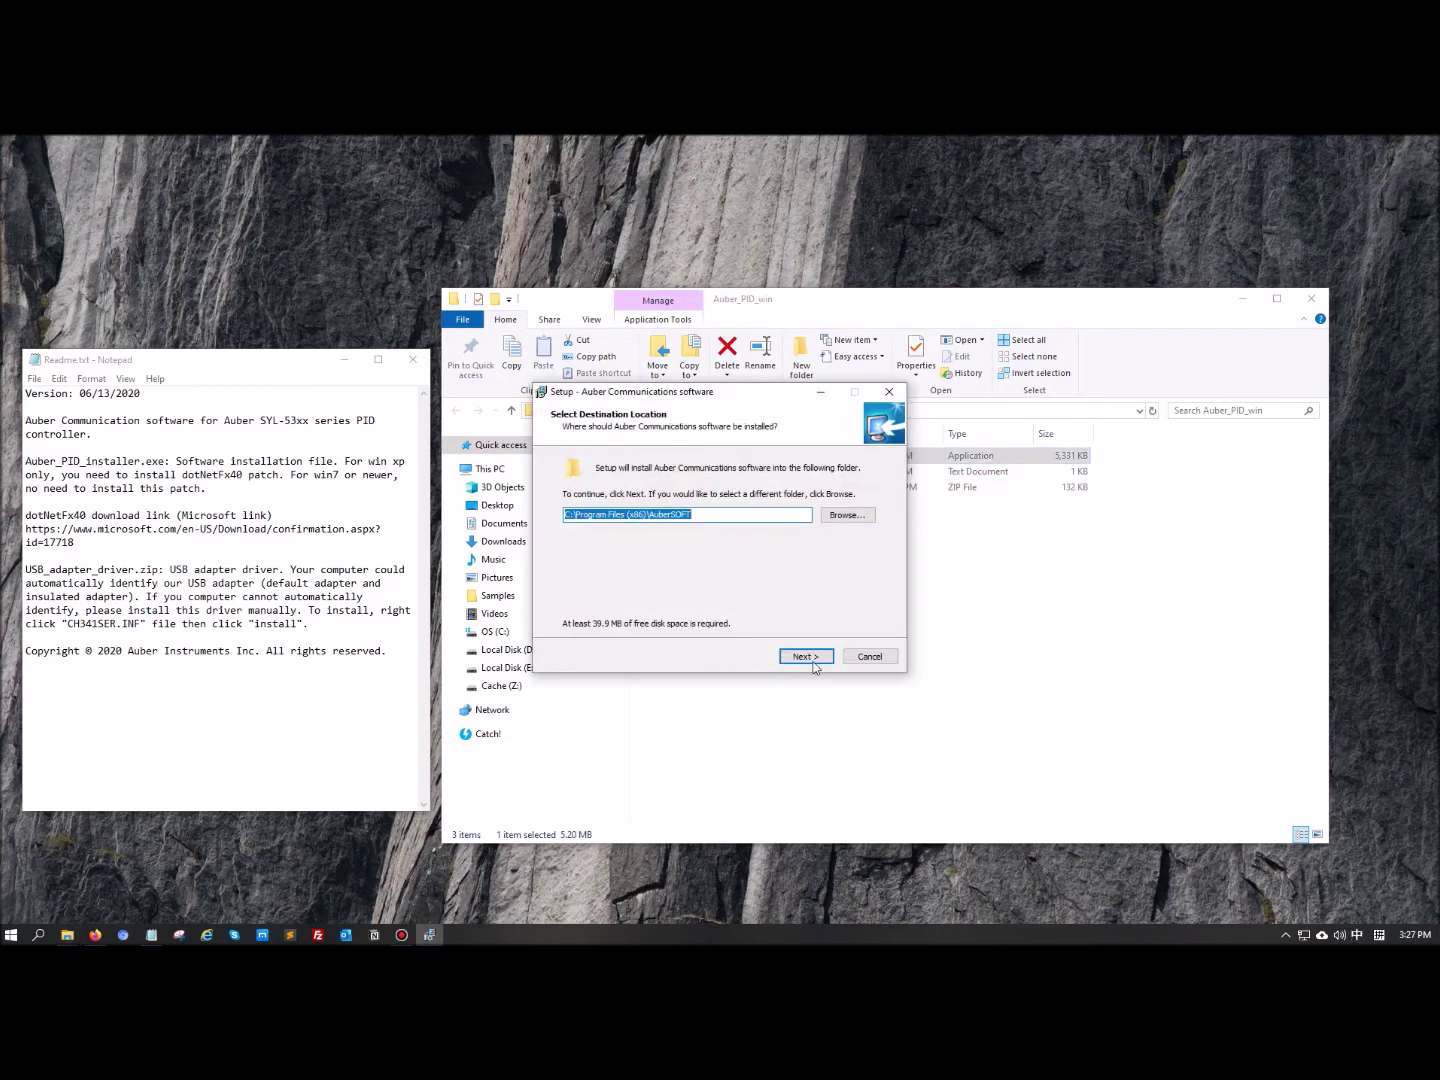
left_click(815, 657)
left_click(805, 656)
left_click(805, 656)
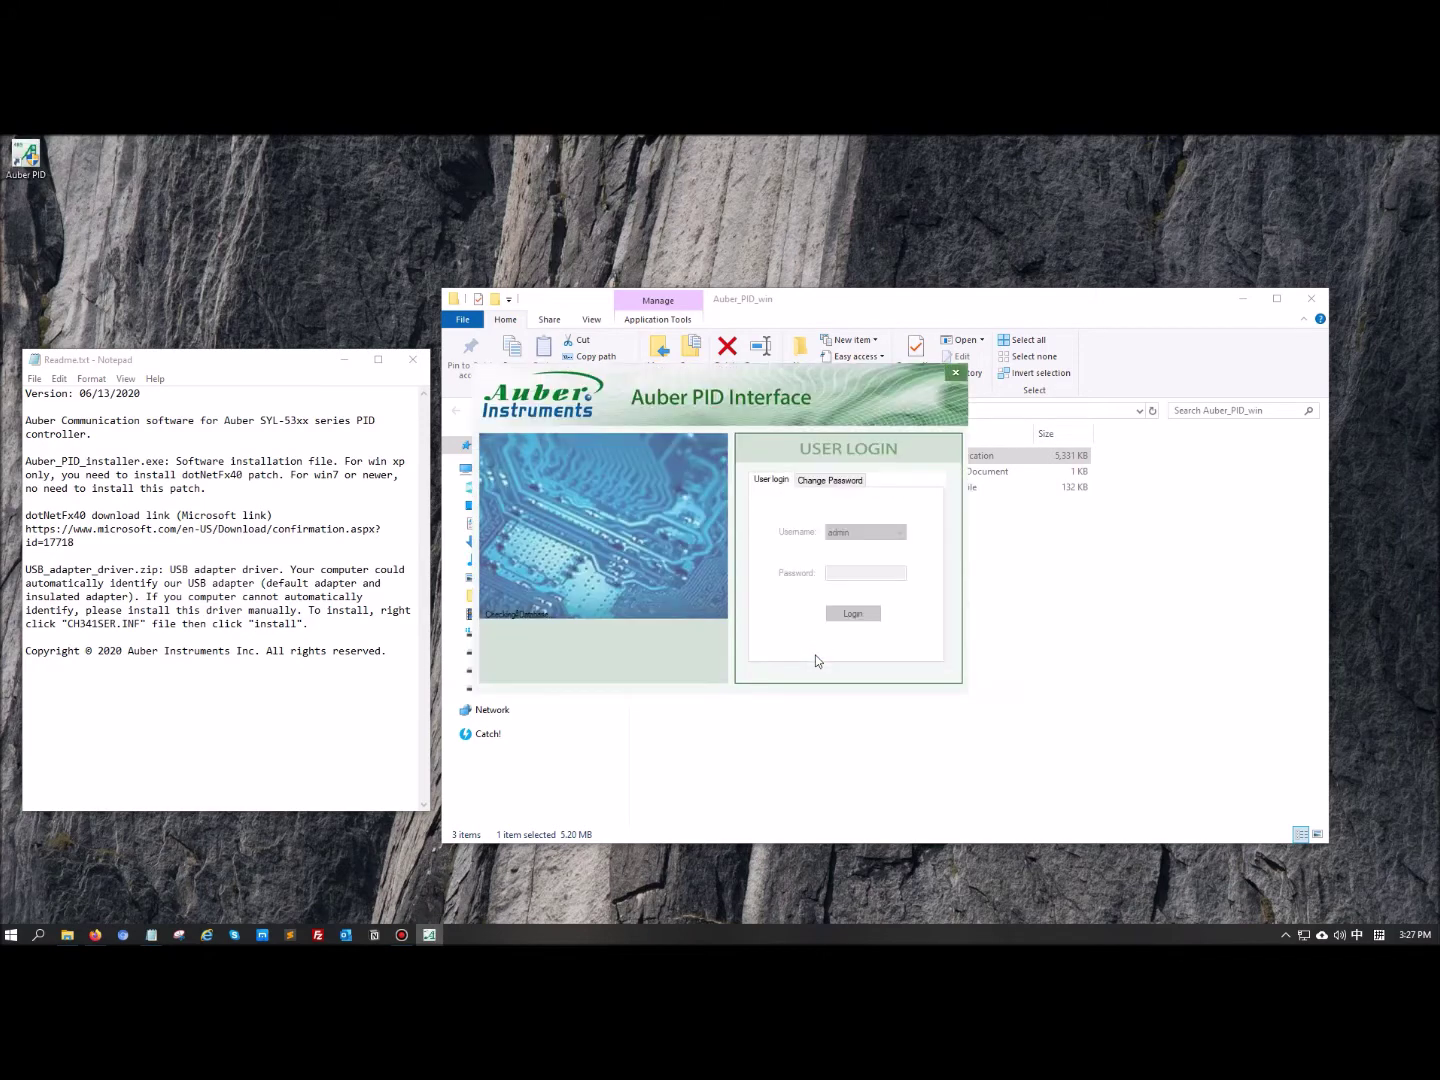
key("super+Home")
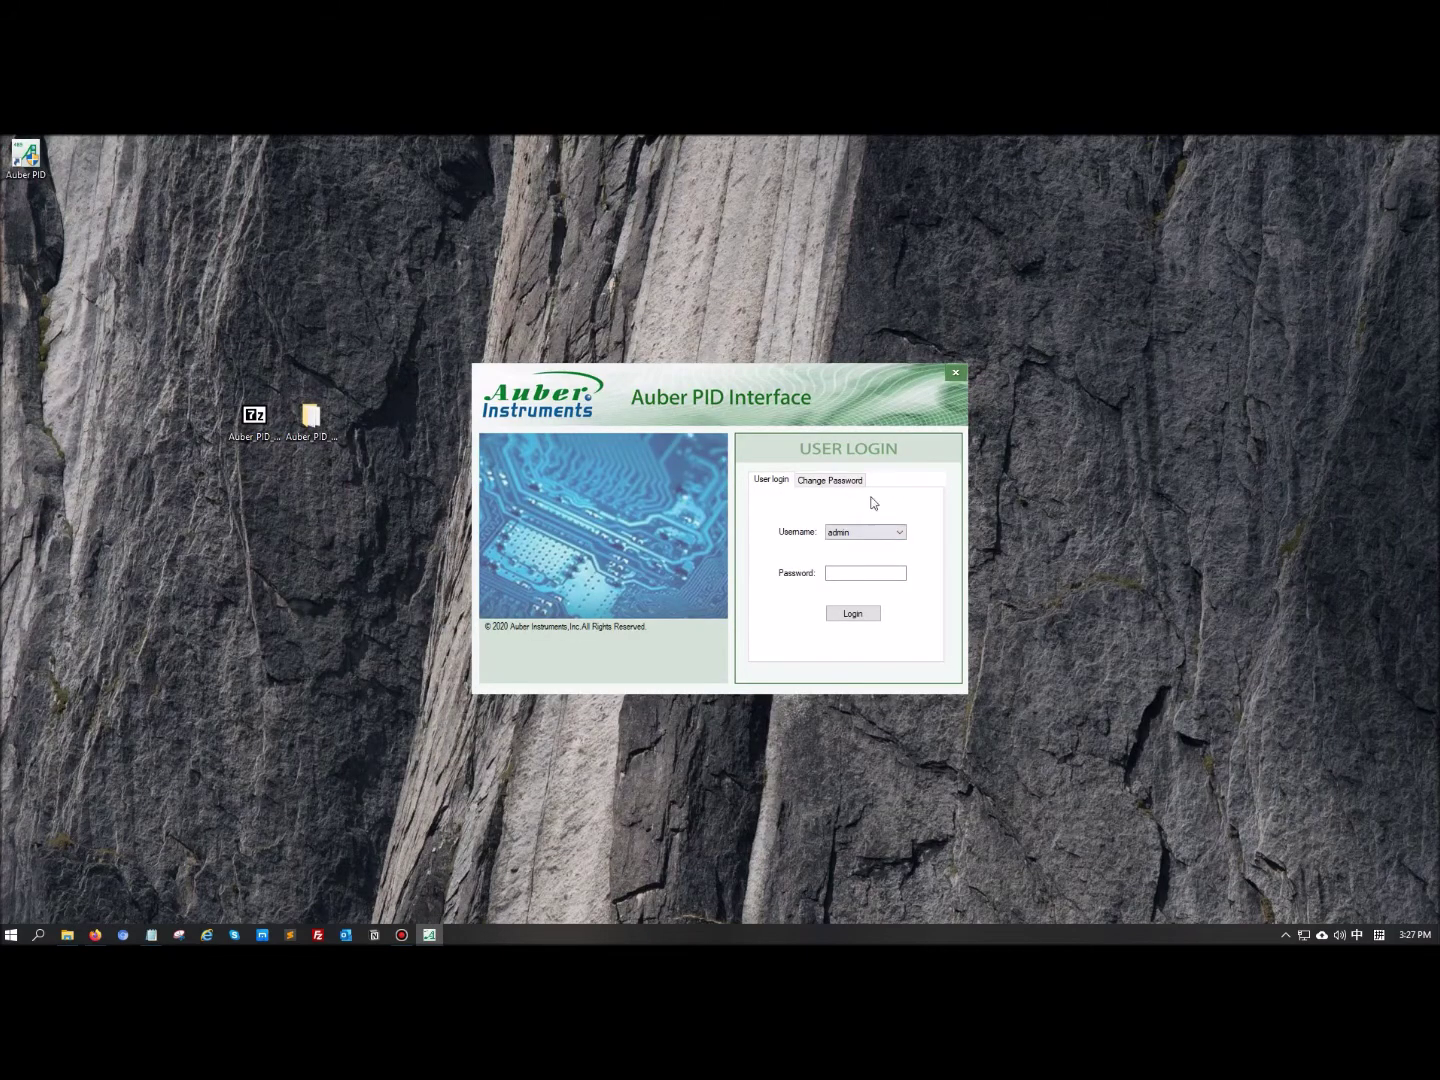
left_click_drag(12, 160, 184, 423)
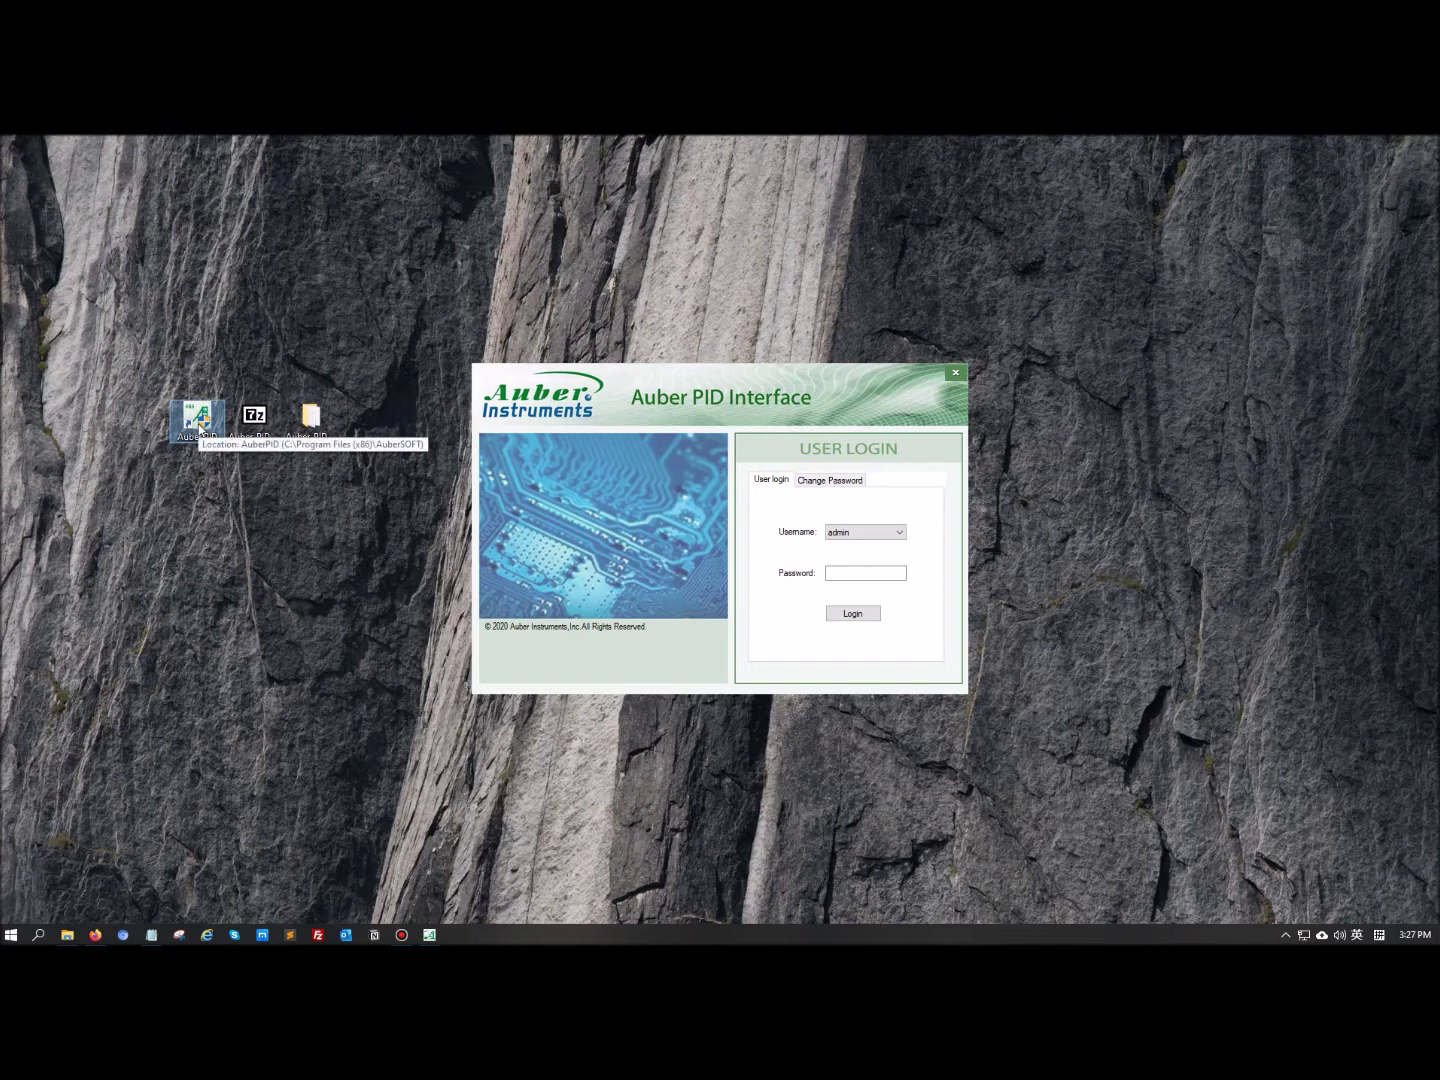
Log in with the account password and maximize the Auber PID Interface main window
left_click(865, 568)
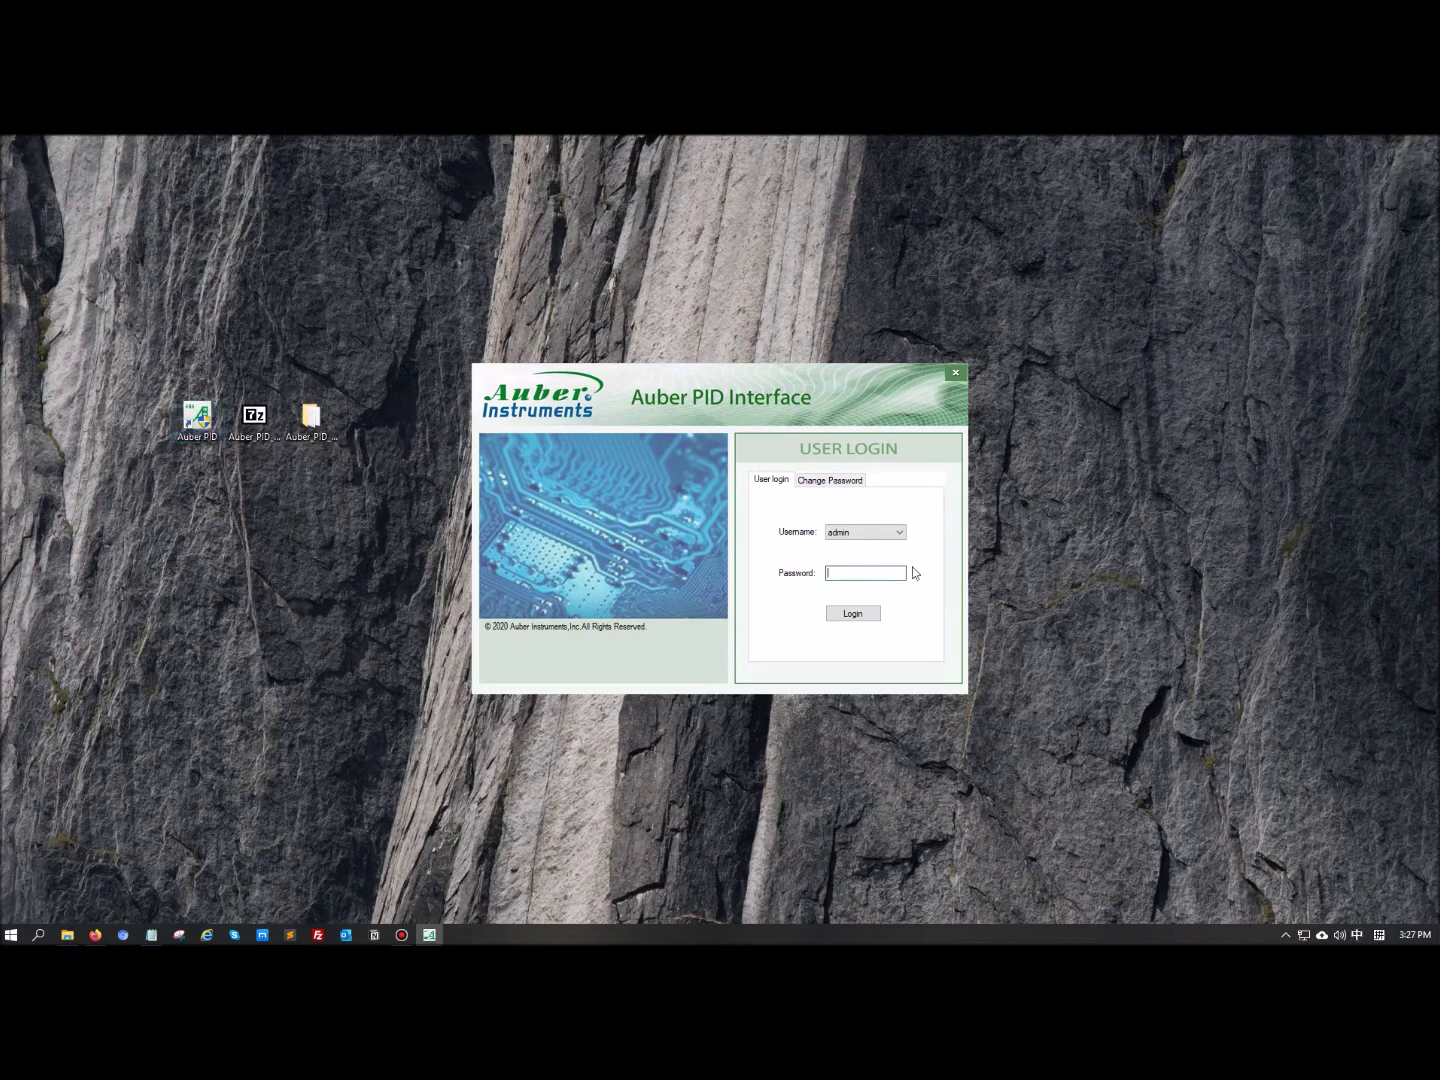
type("123")
key("Return")
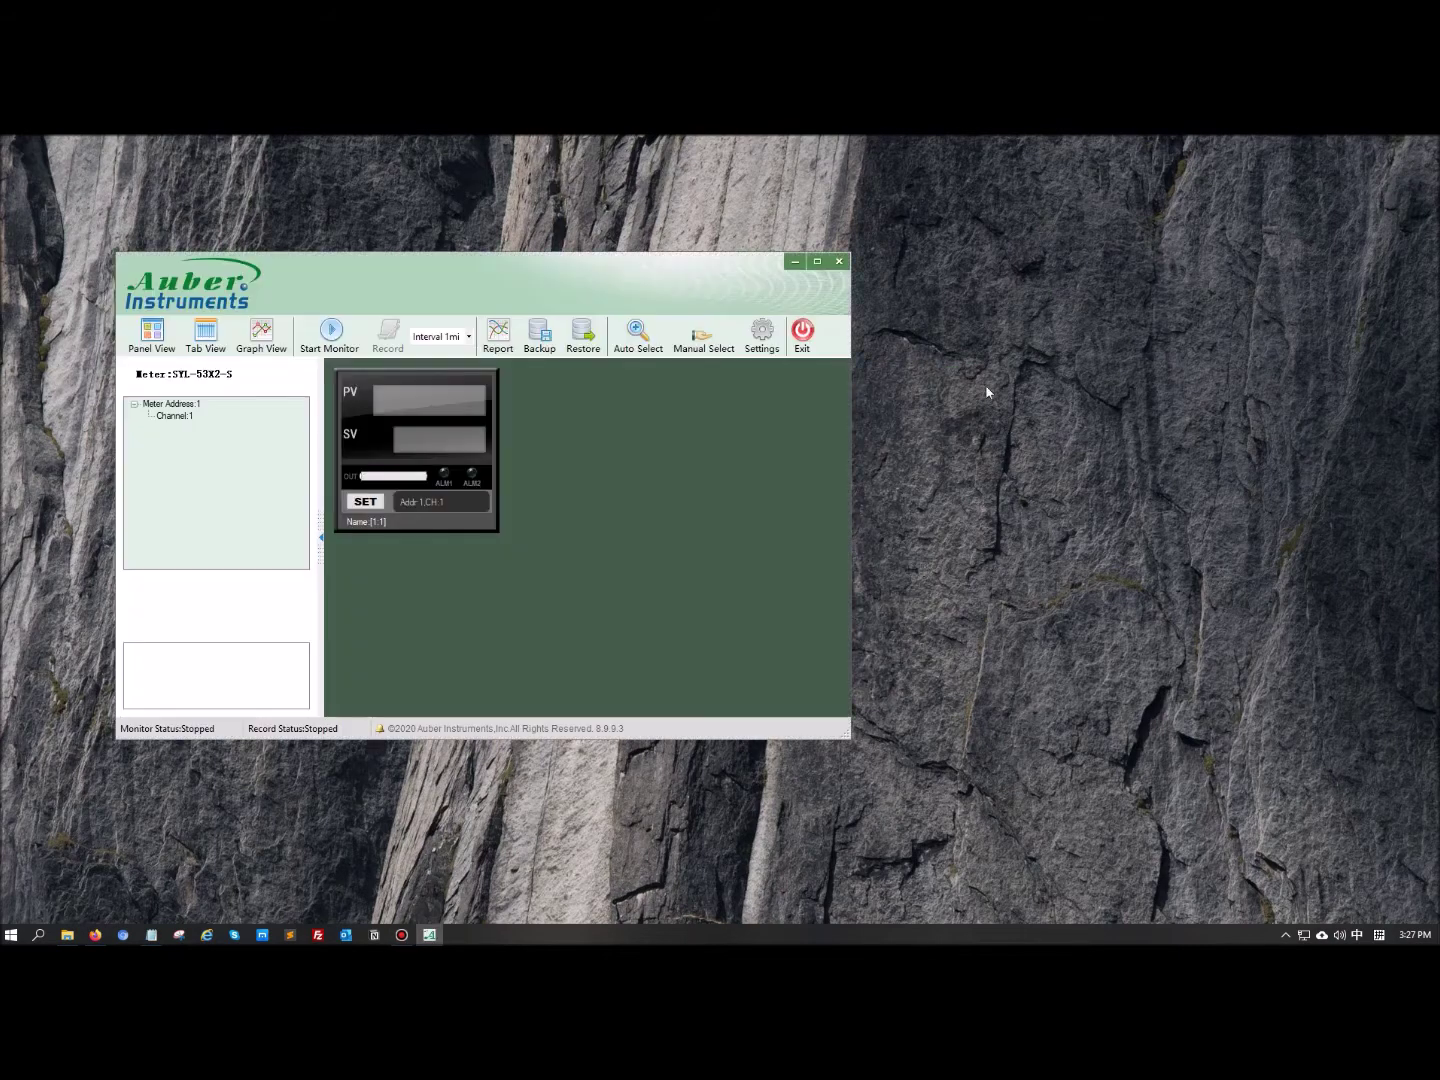
left_click(816, 262)
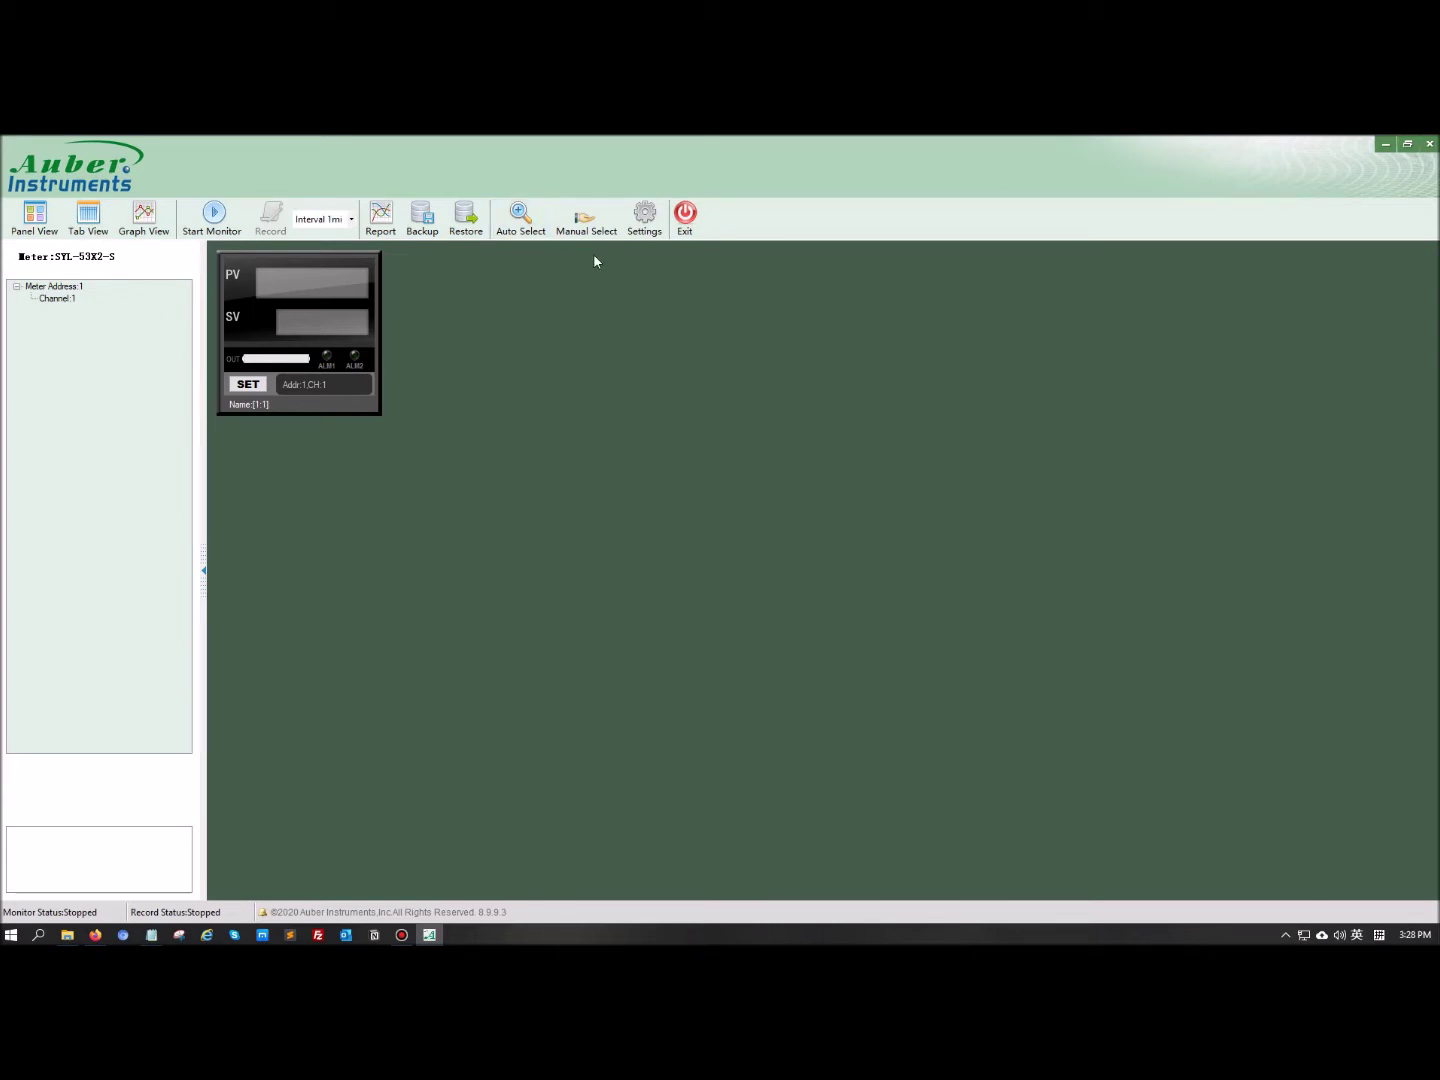
Scan the serial ports for meters and apply the detected SYL-53X2P-S as the current model
left_click(518, 228)
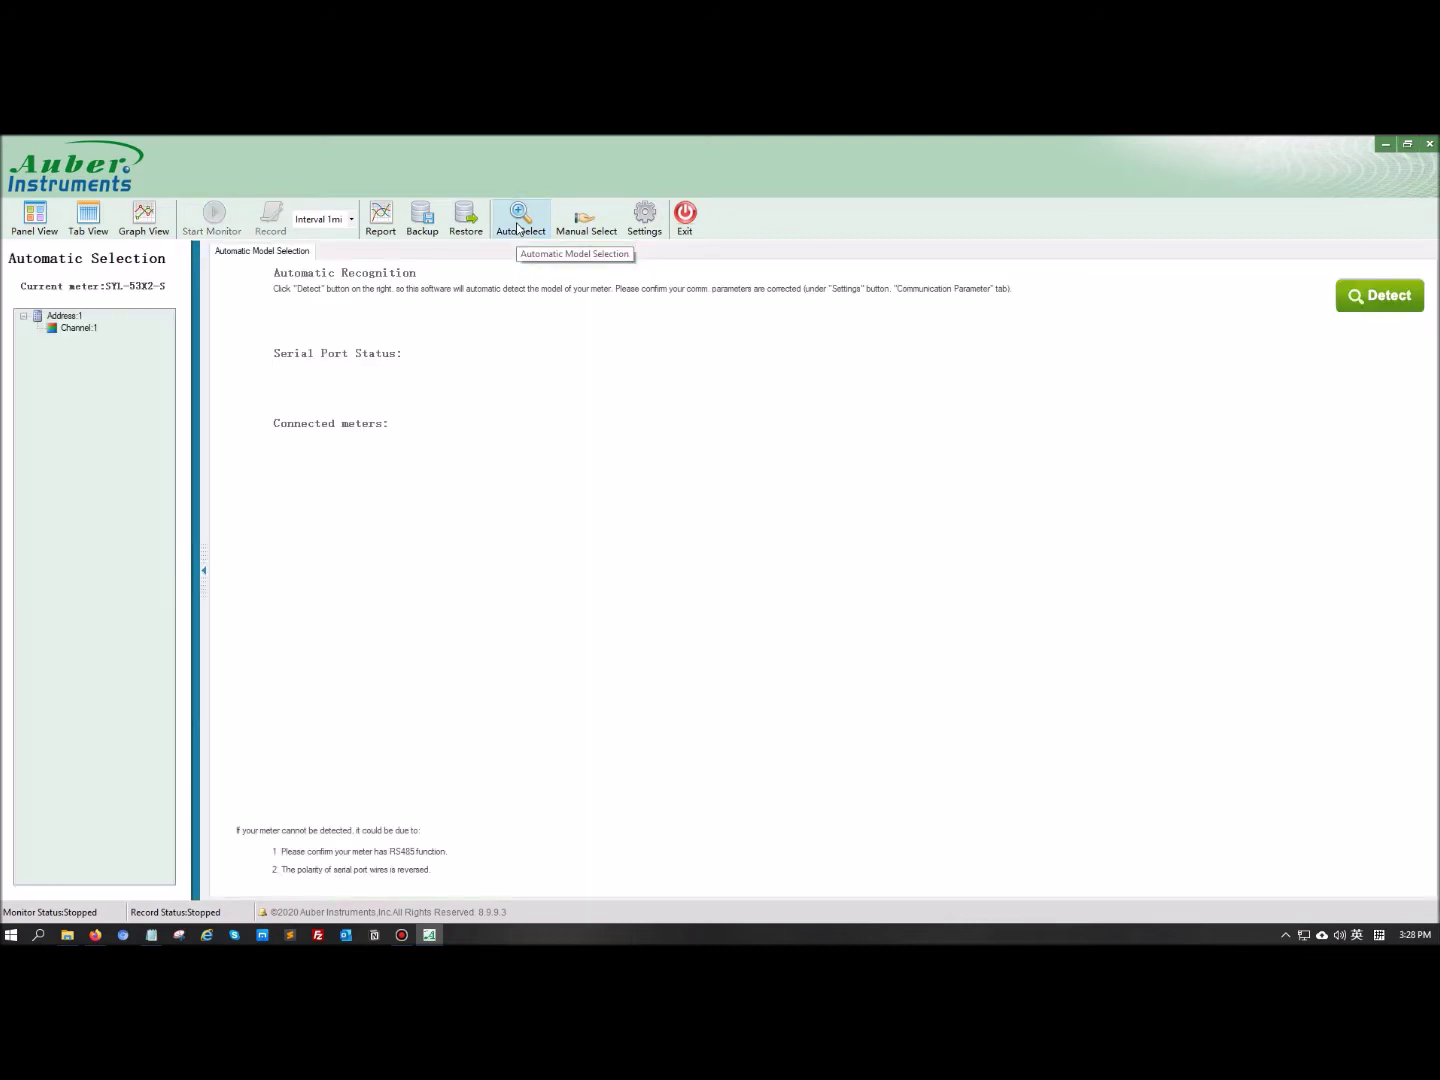
left_click(1364, 302)
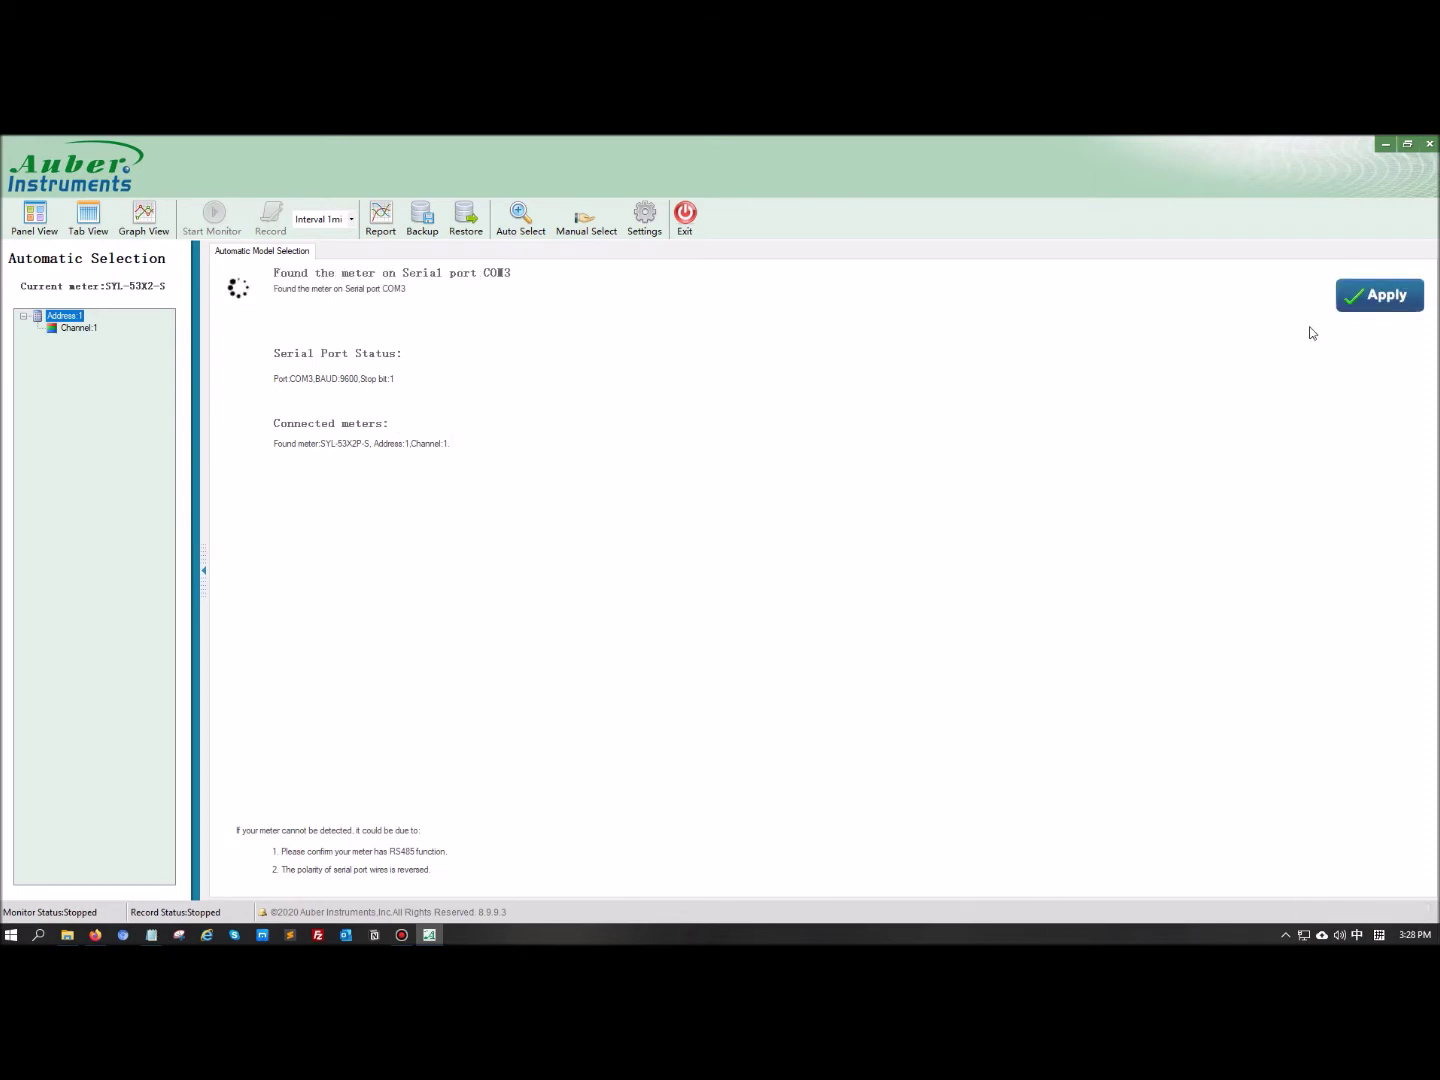
left_click(1396, 312)
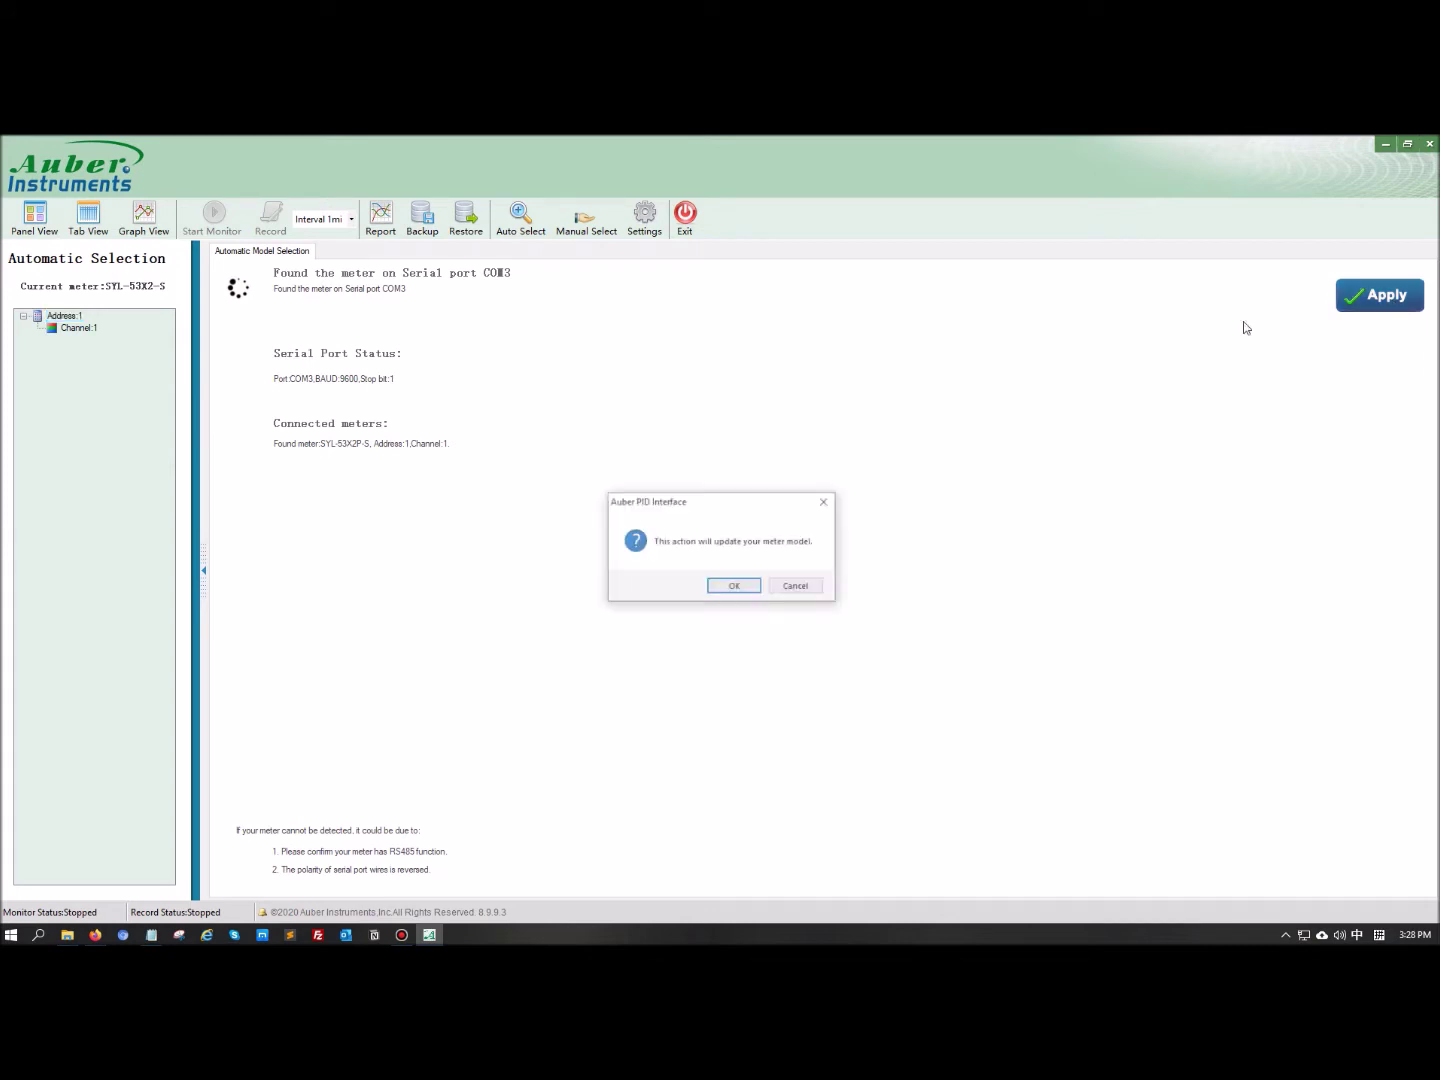
left_click(734, 587)
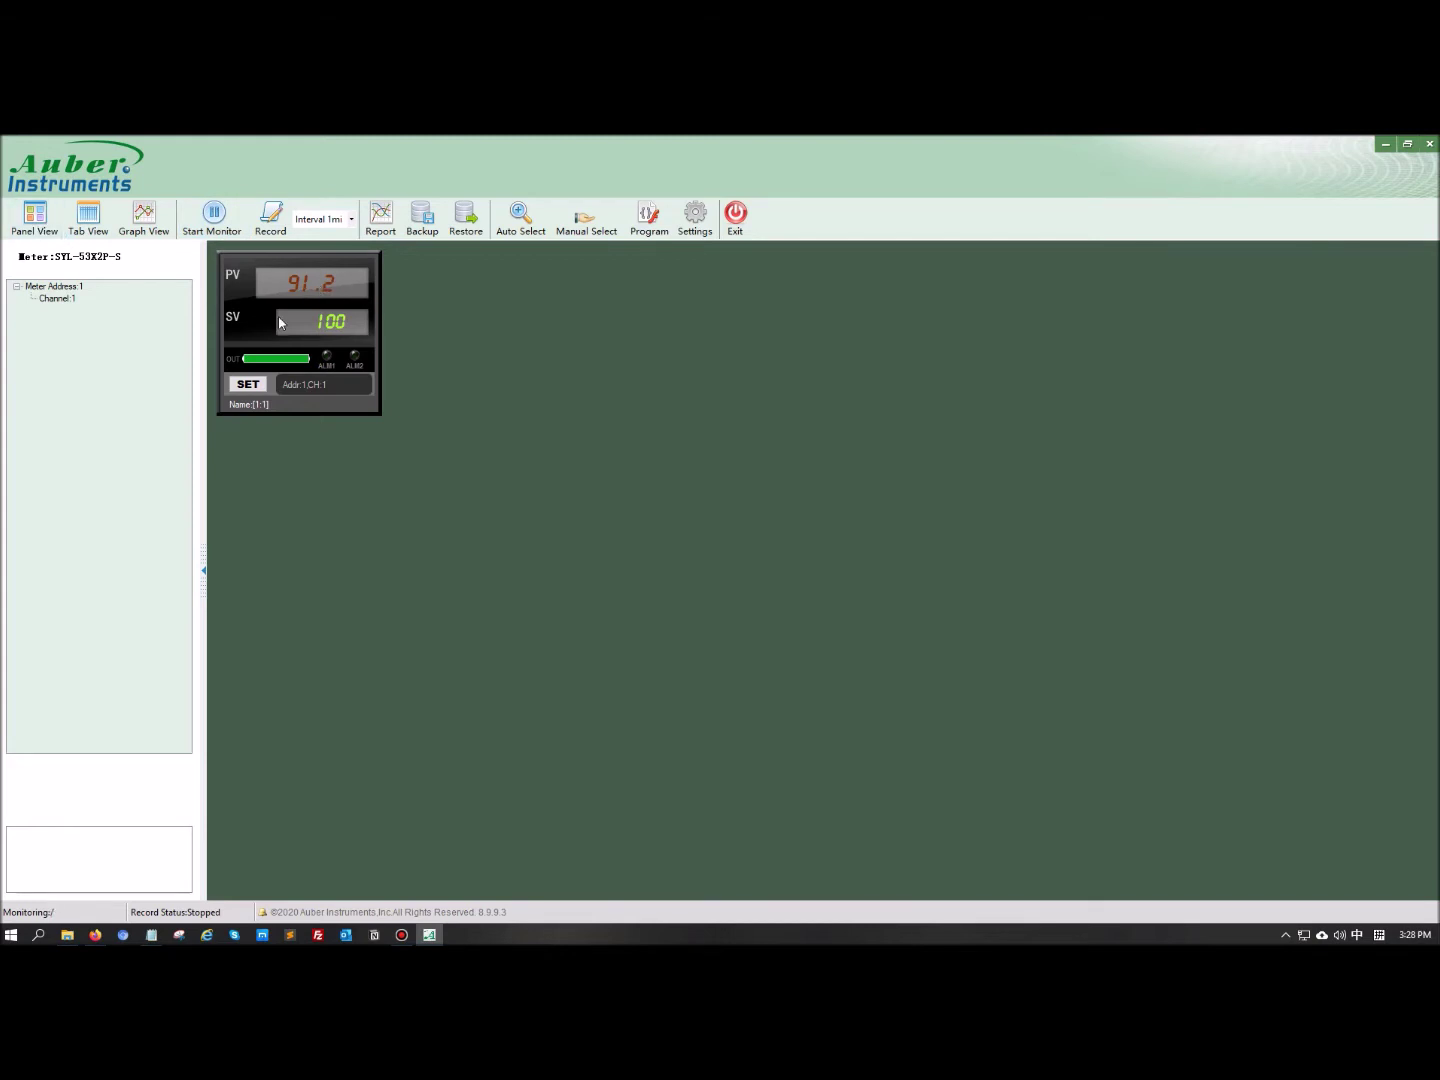
Pause monitoring, switch to Tab View and back to Panel View, then restart monitoring
left_click(216, 217)
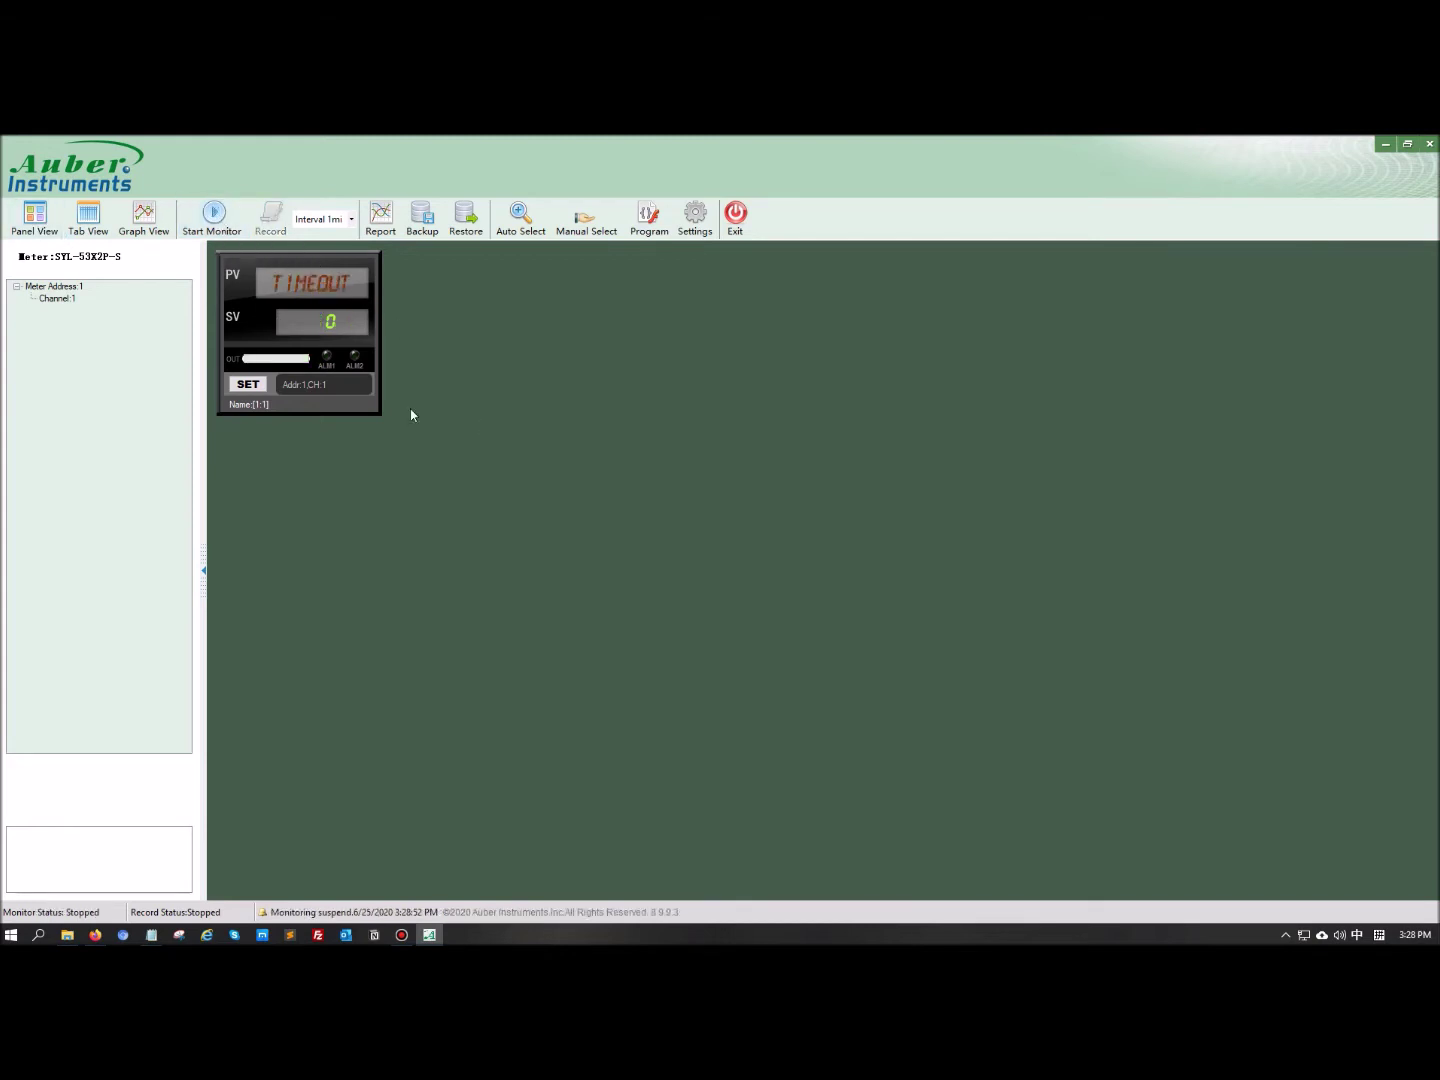
left_click(90, 221)
left_click(34, 216)
left_click(213, 214)
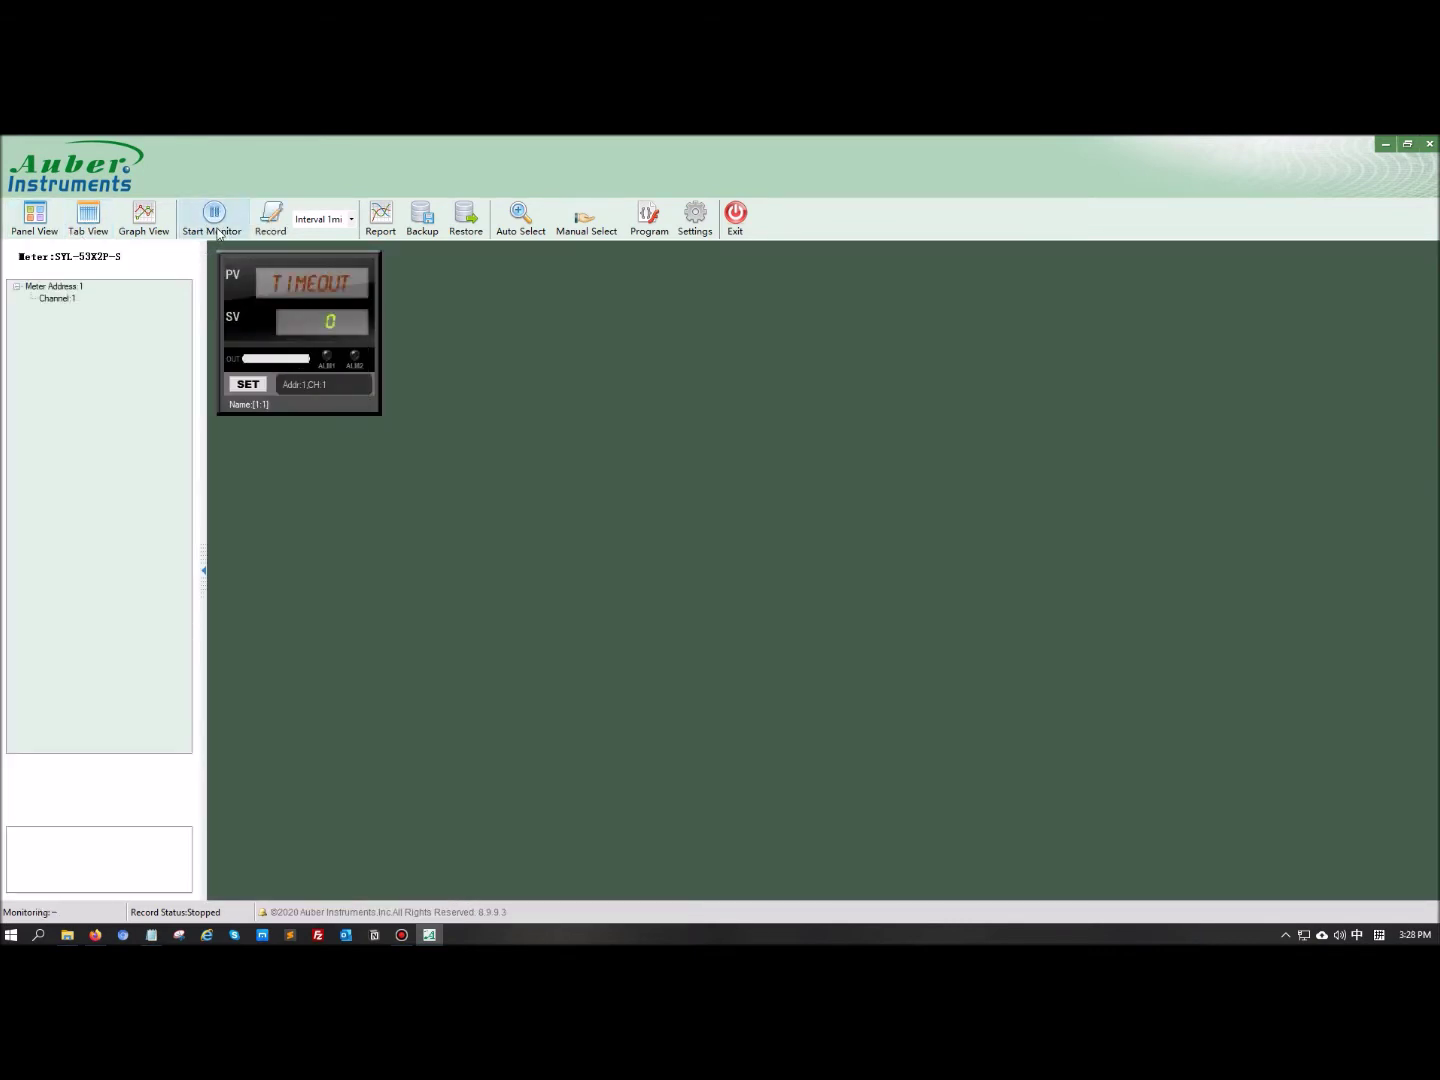
Start recording the meter's PV and SV readings from the toolbar
left_click(270, 215)
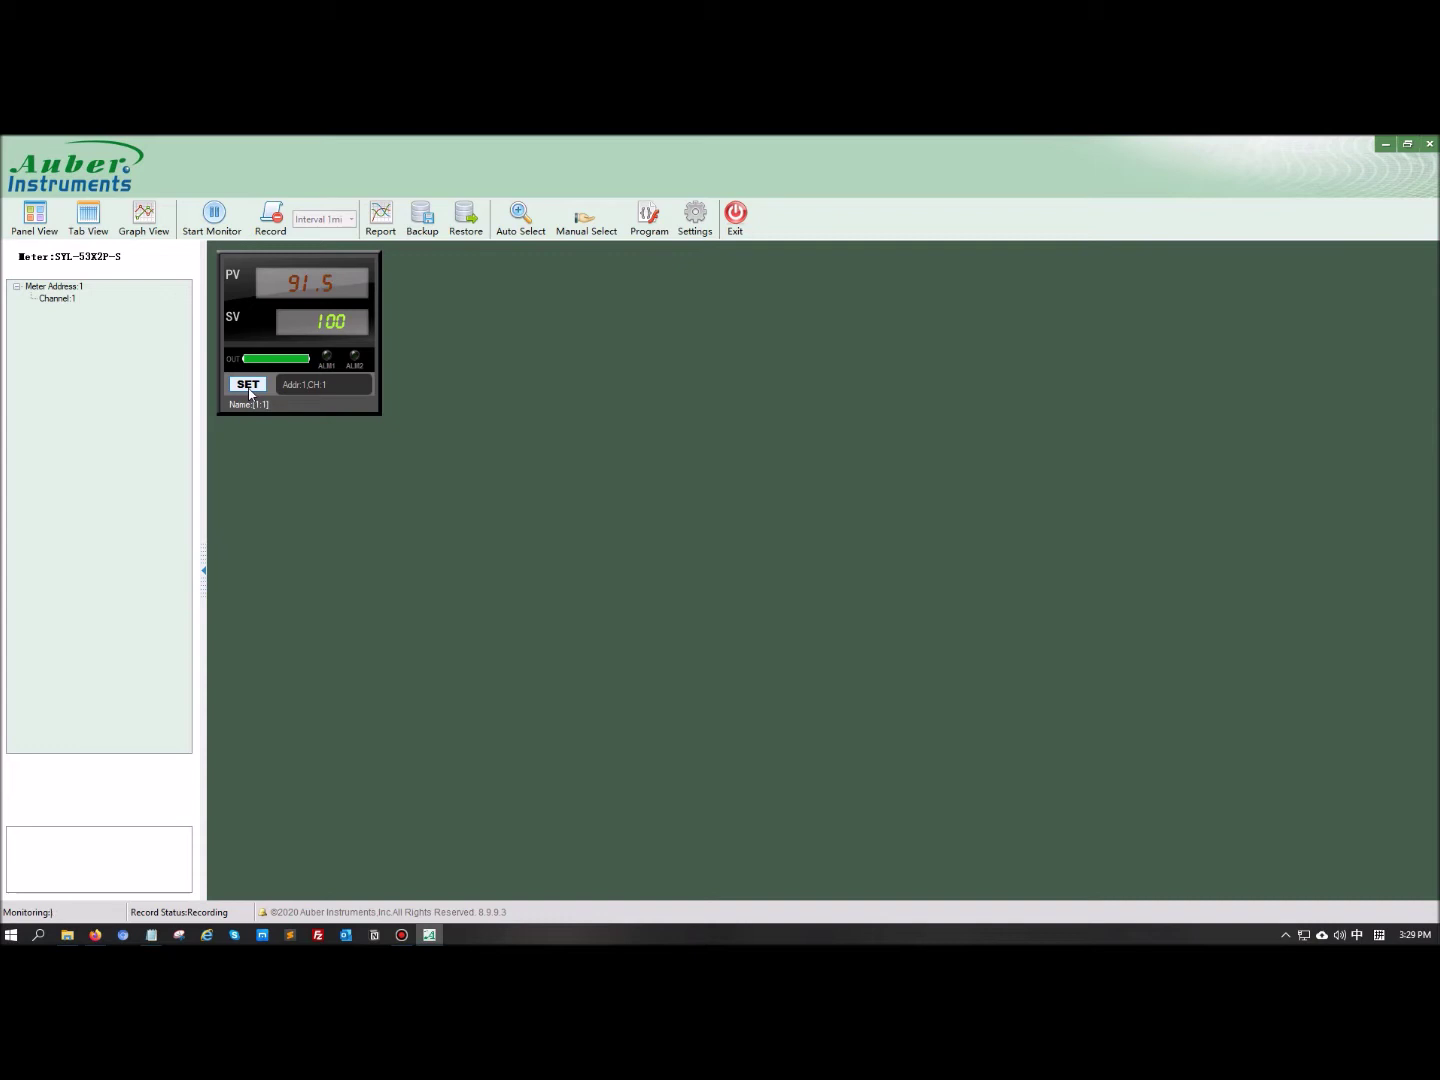
Browse the SET parameter list, leave SP: Set Value at 100 unchanged, then switch to Tab View
left_click(248, 390)
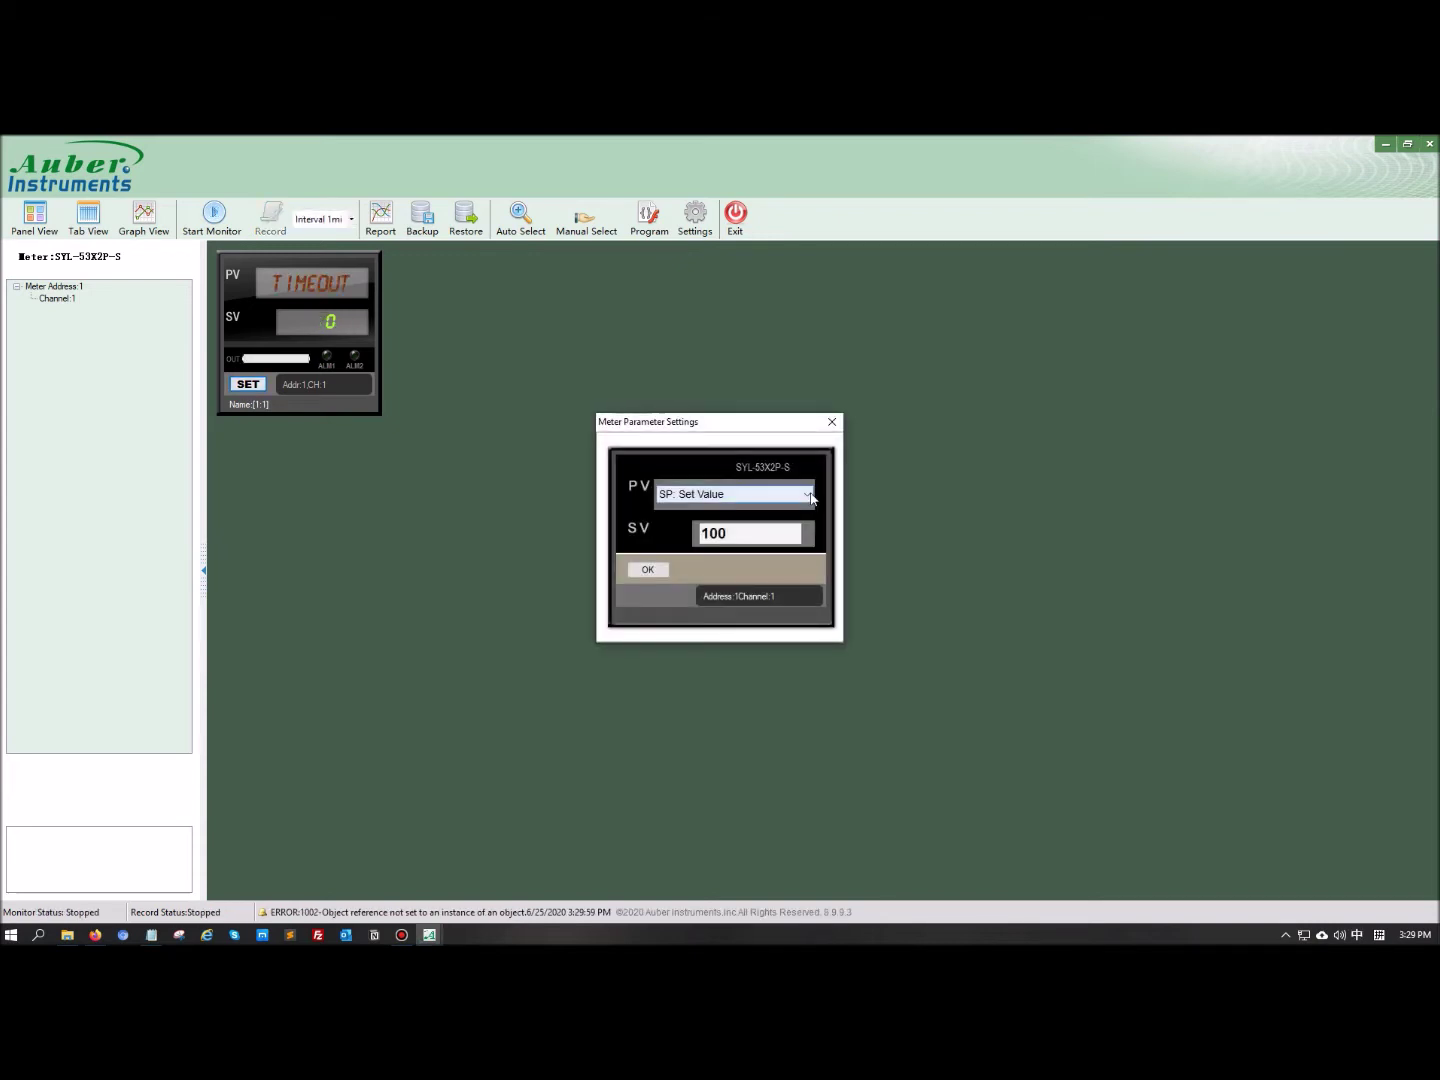
left_click(810, 495)
scroll(808, 618, "down", 5)
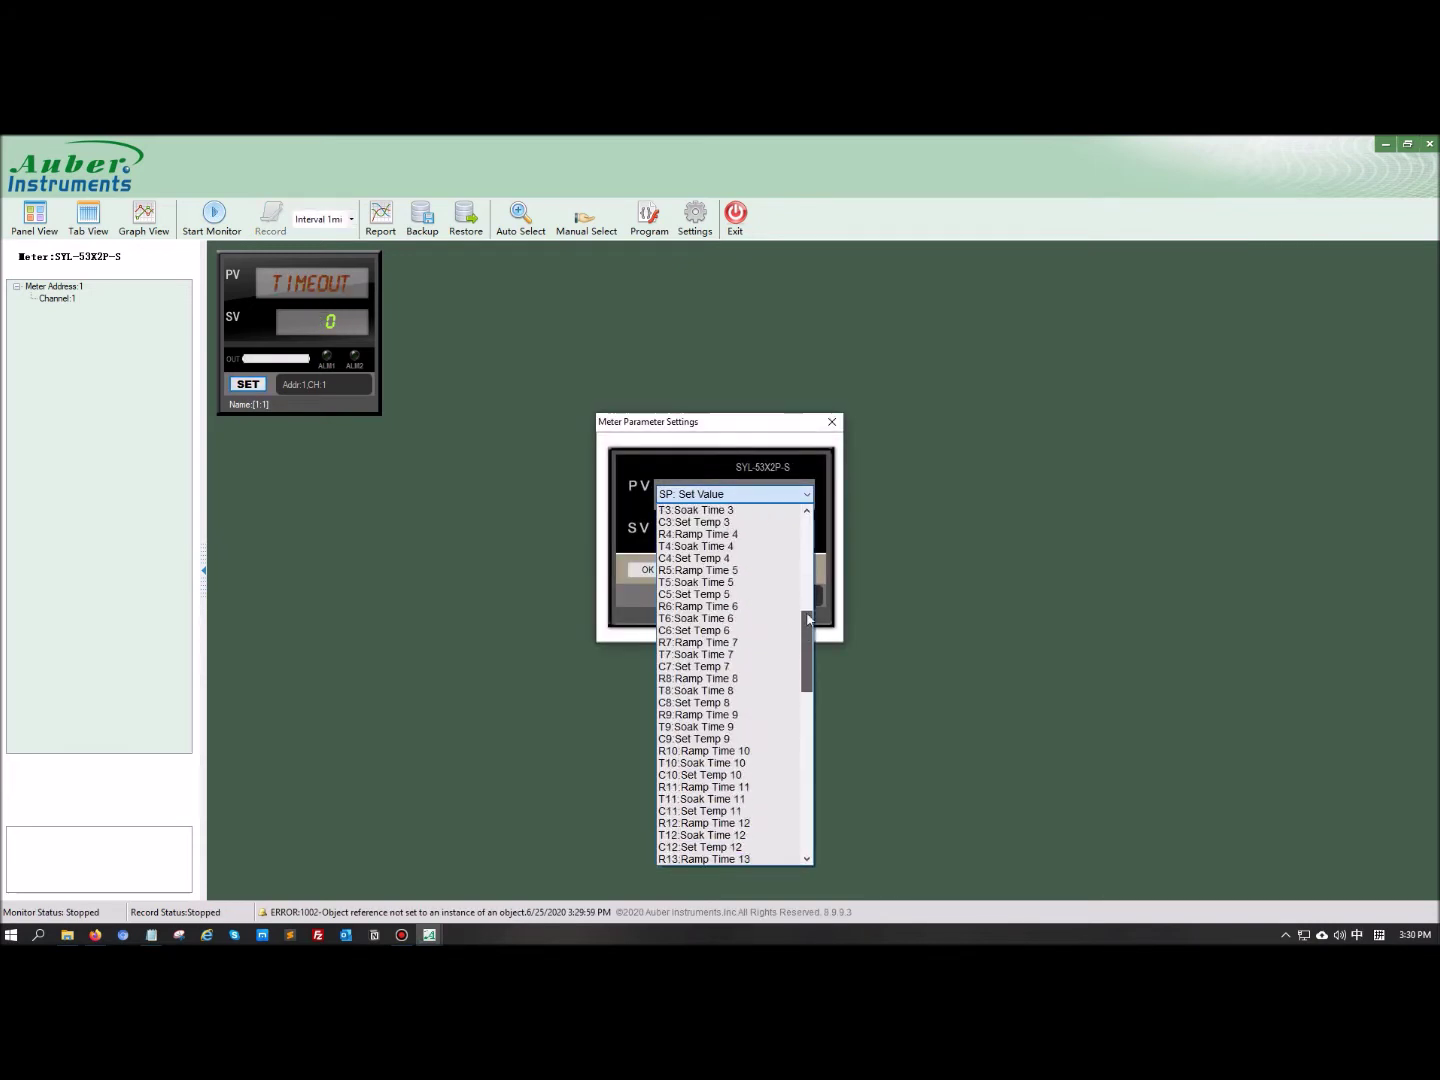
left_click_drag(808, 619, 814, 520)
left_click(816, 442)
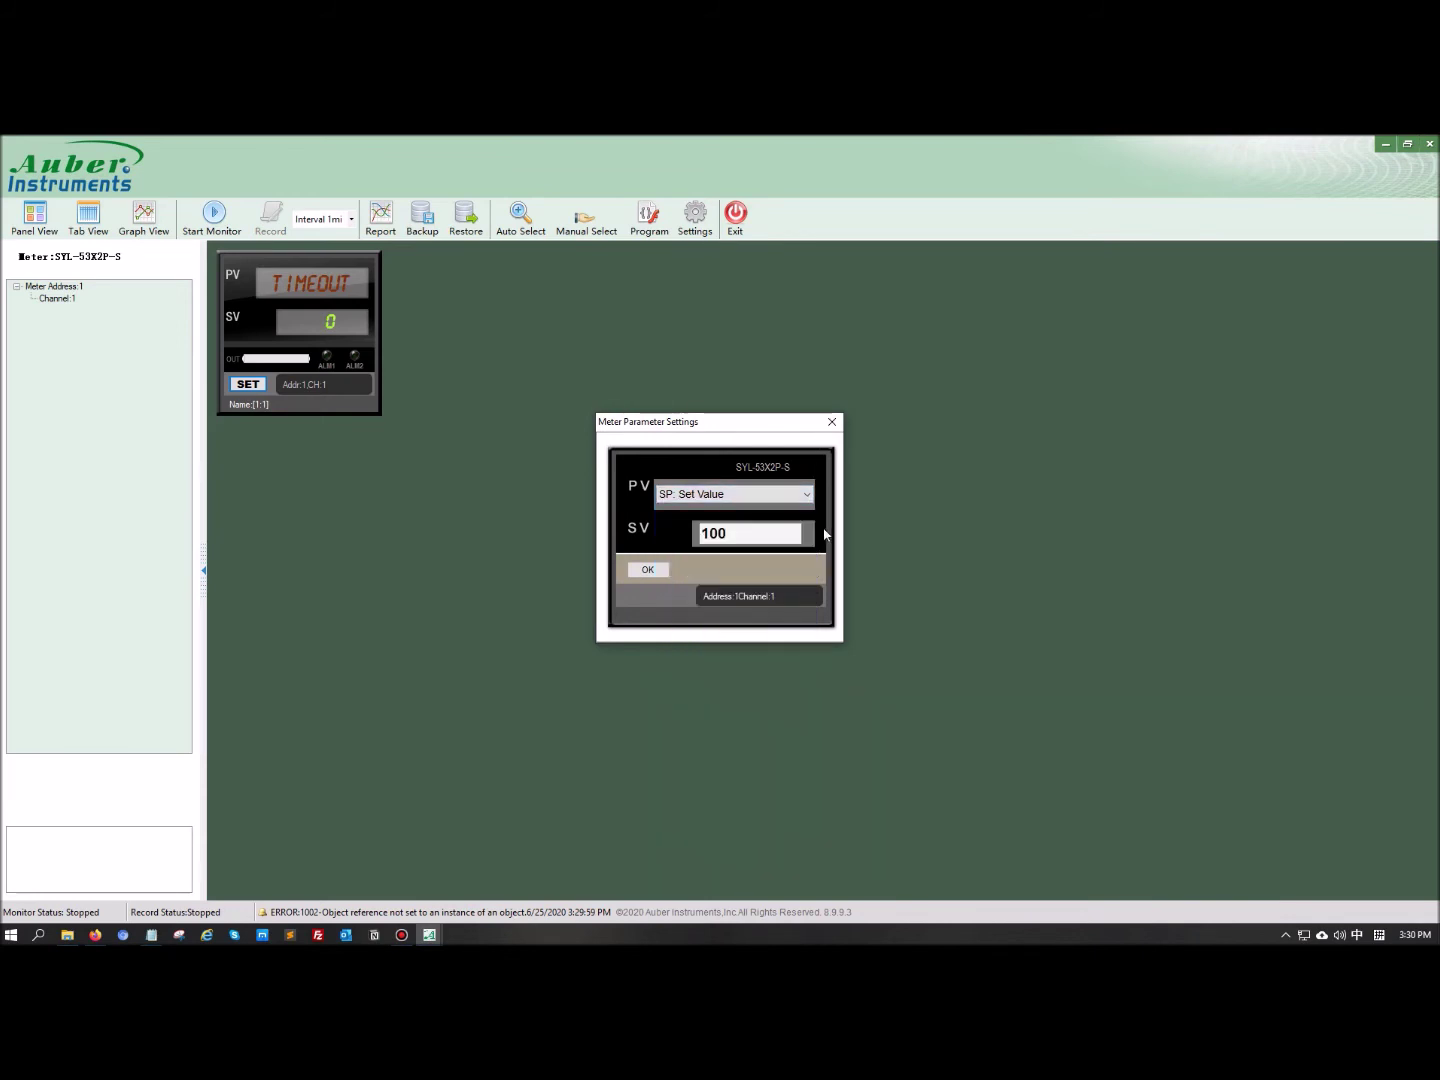
left_click(651, 570)
left_click(832, 421)
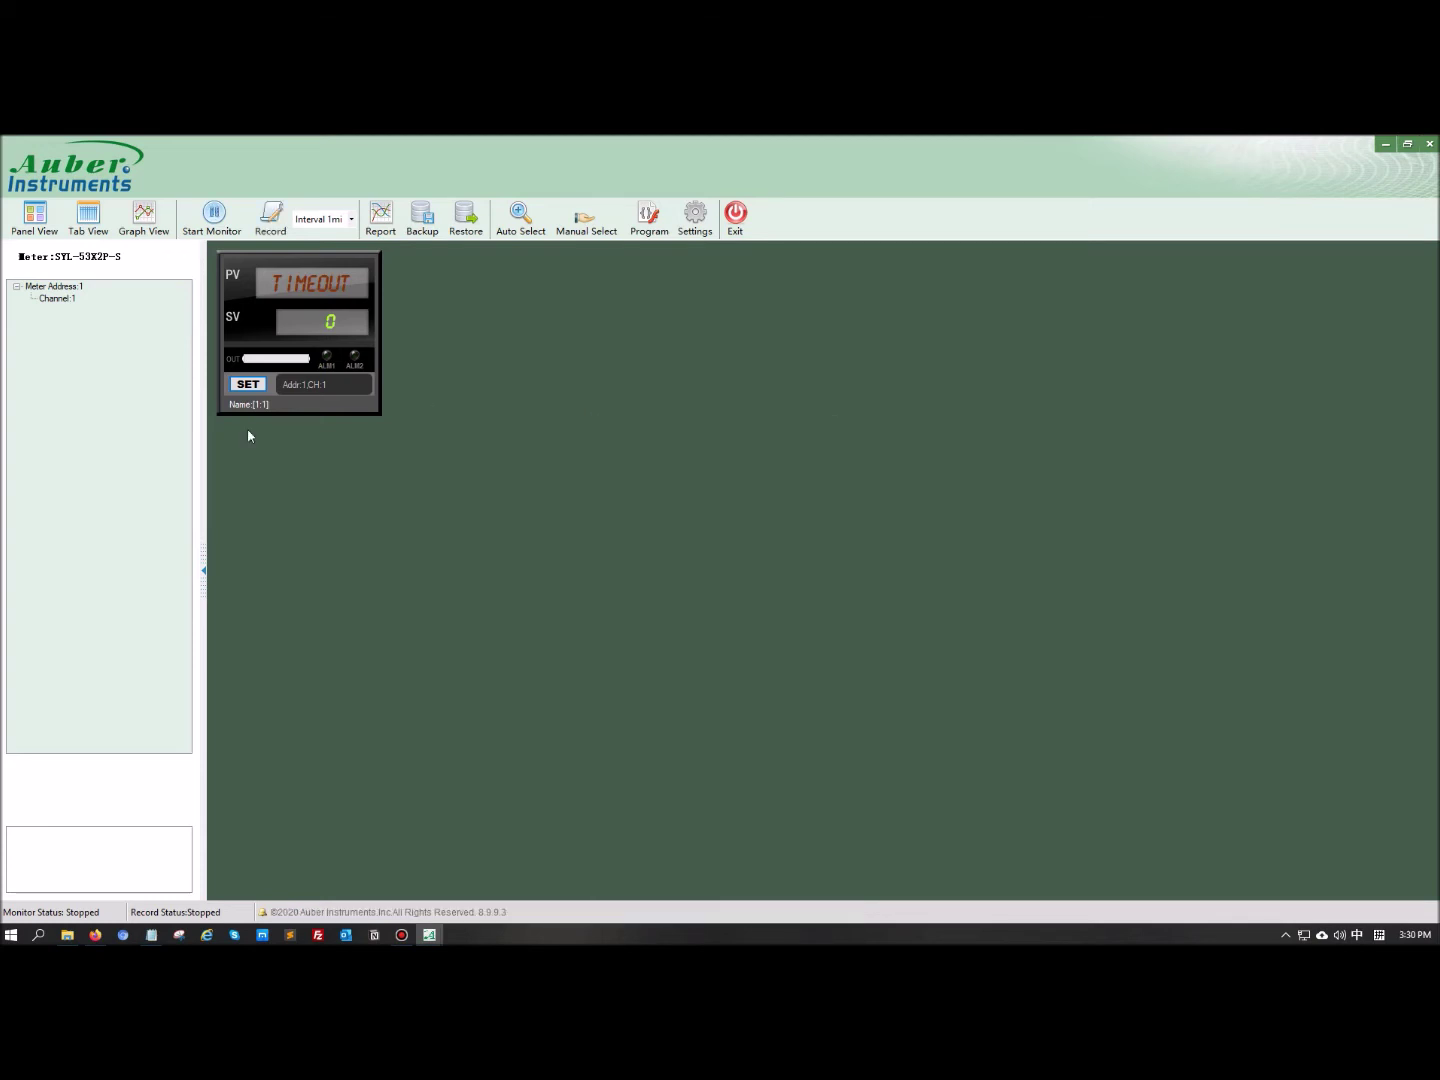
left_click(88, 216)
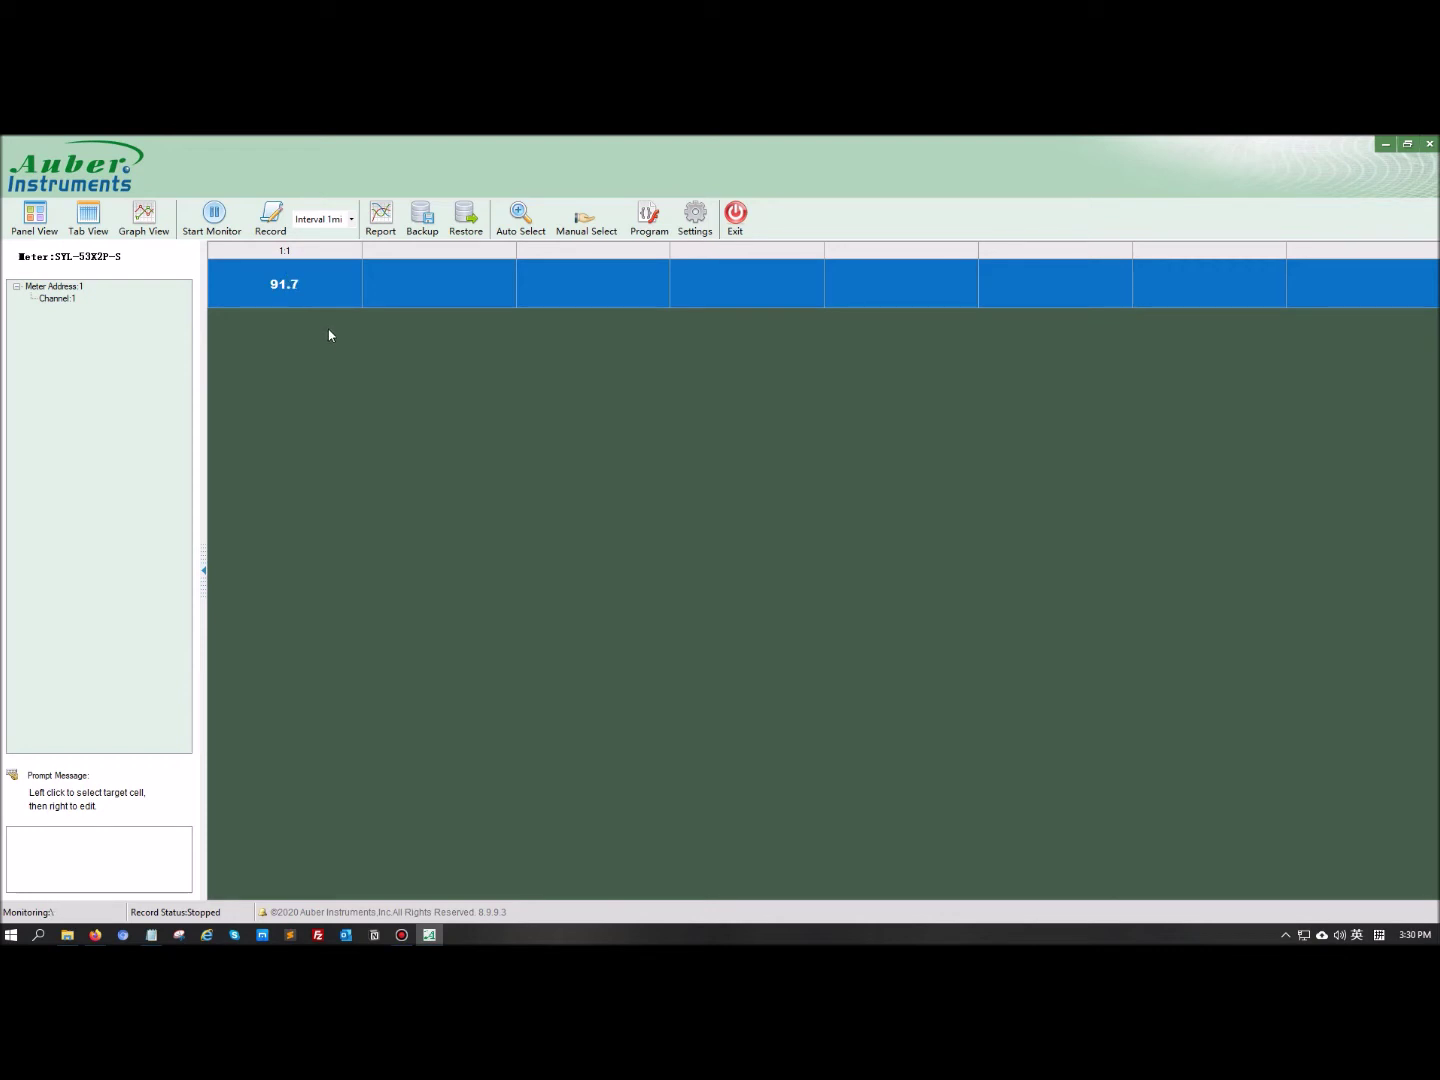
Bring up the Parameter settings menu on the meter's 1:1 reading cell in Tab View
right_click(287, 291)
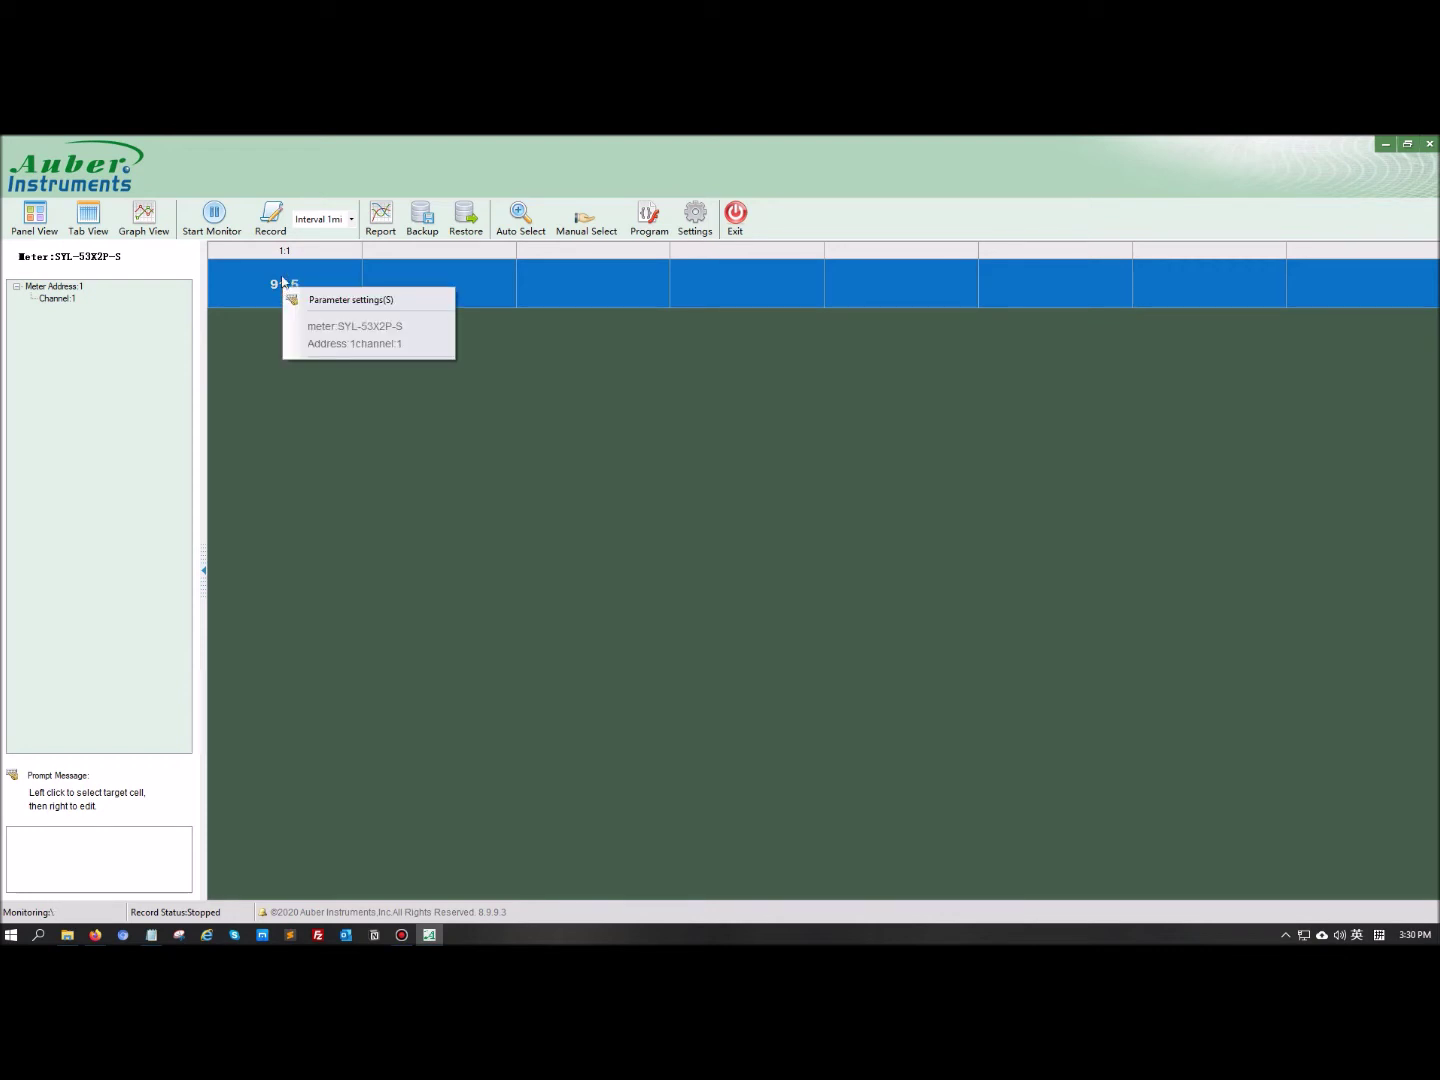
Write P (Proportional Constant) = 10 to the SYL-53X2P-S meter and close the parameter list
left_click(334, 300)
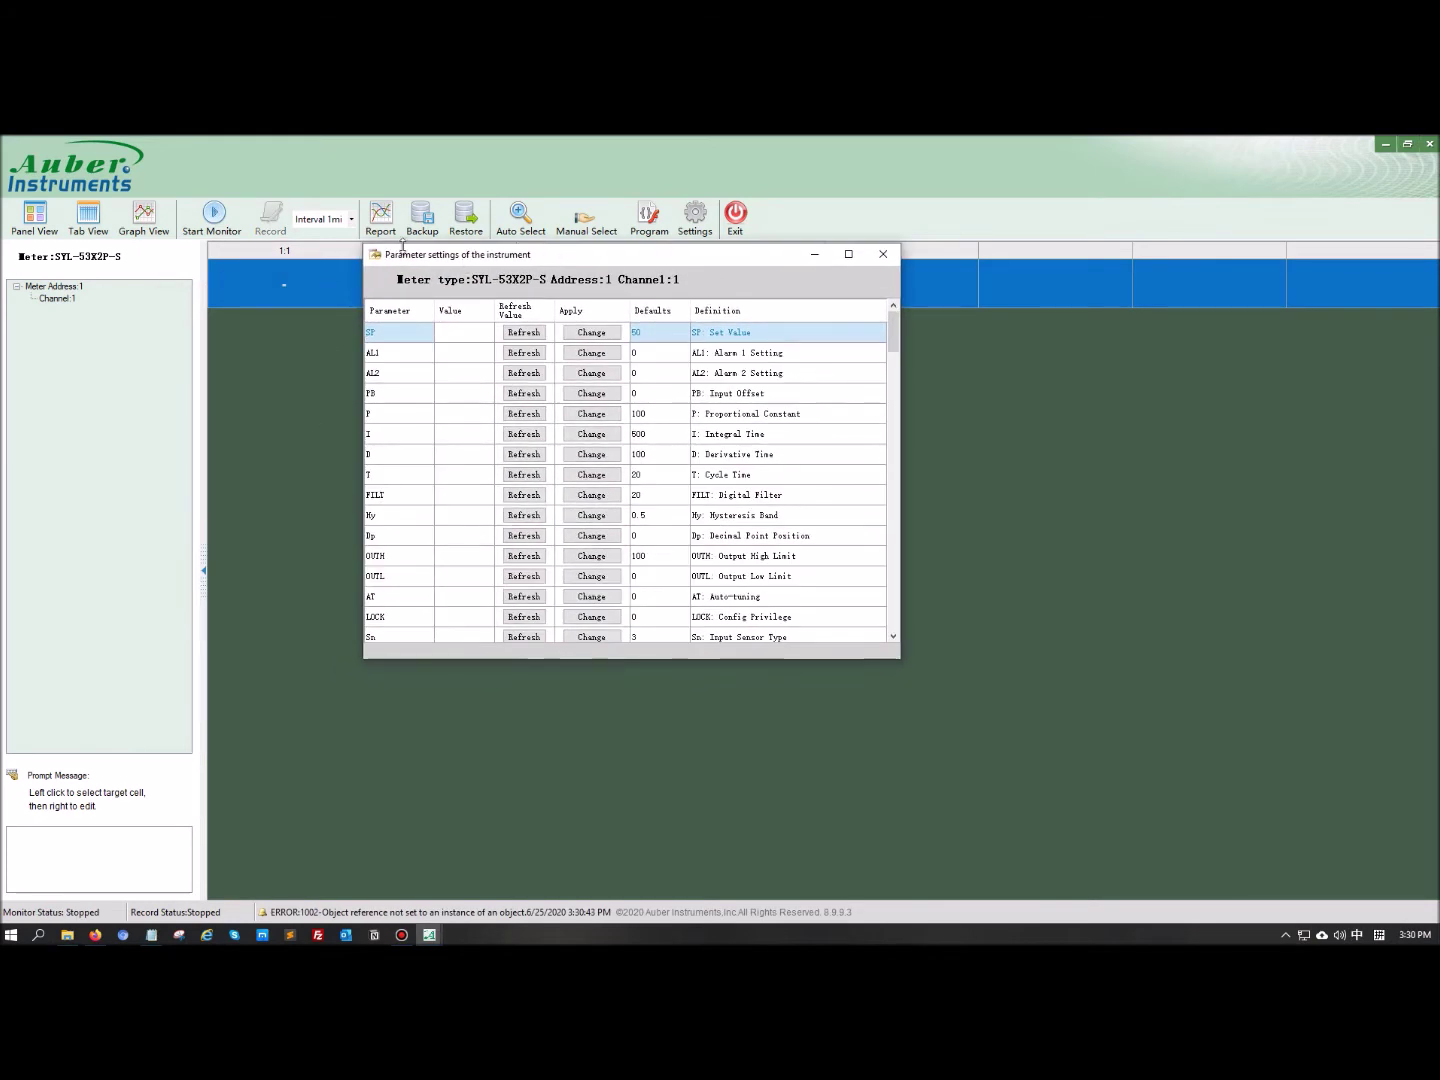
left_click_drag(897, 657, 1005, 854)
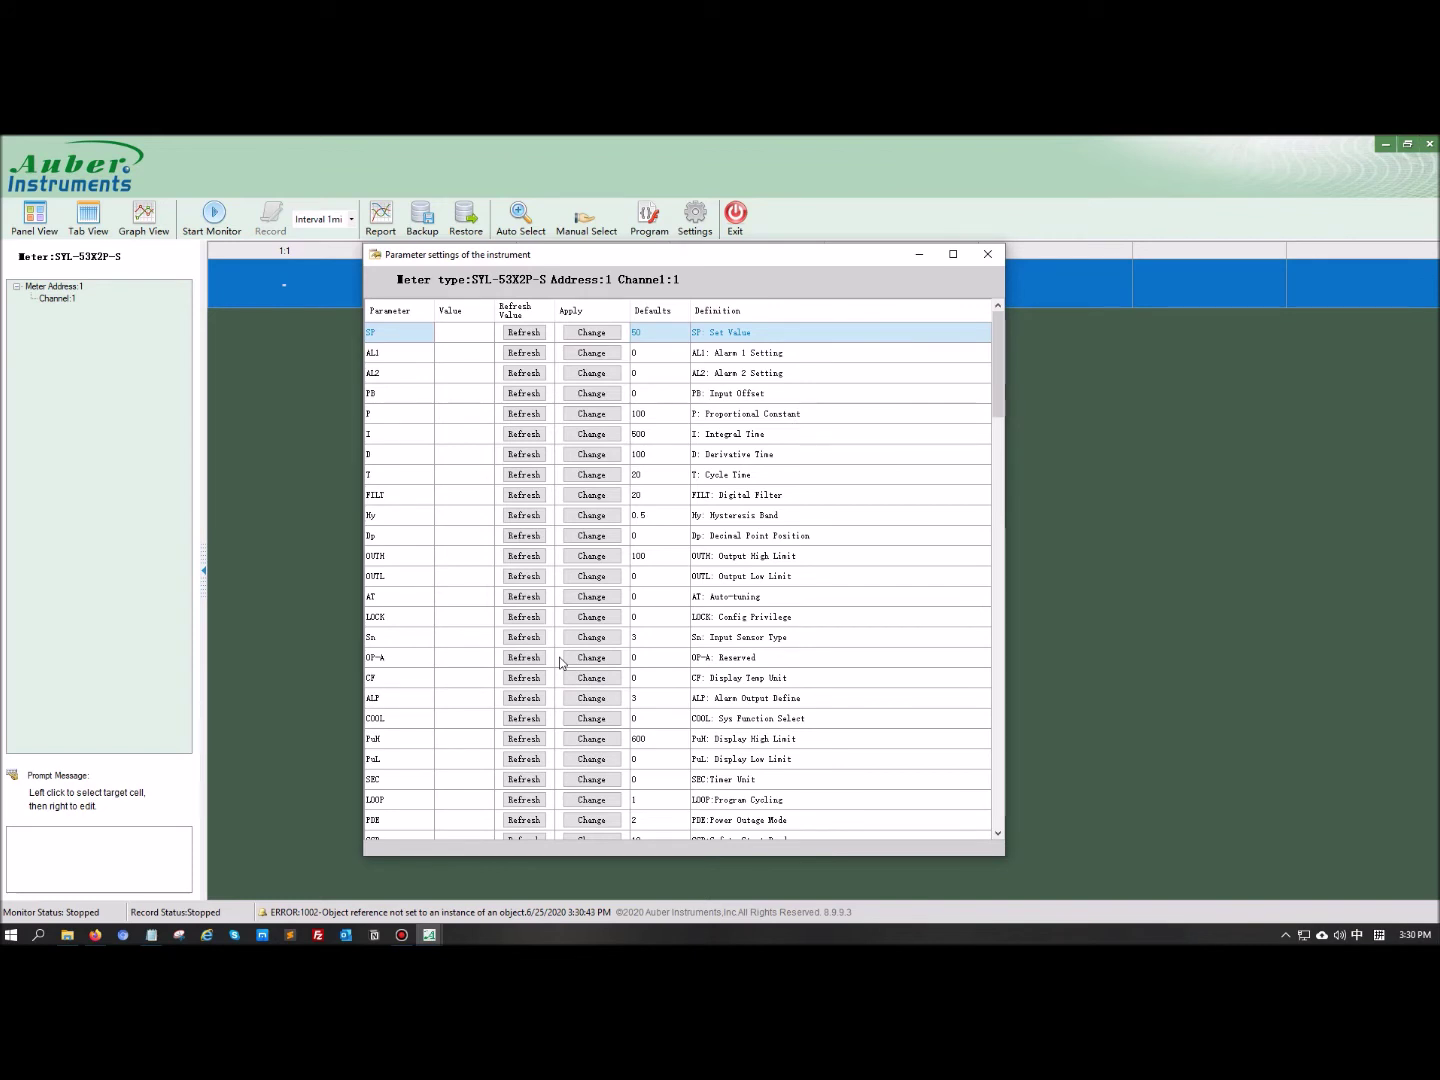
left_click(523, 415)
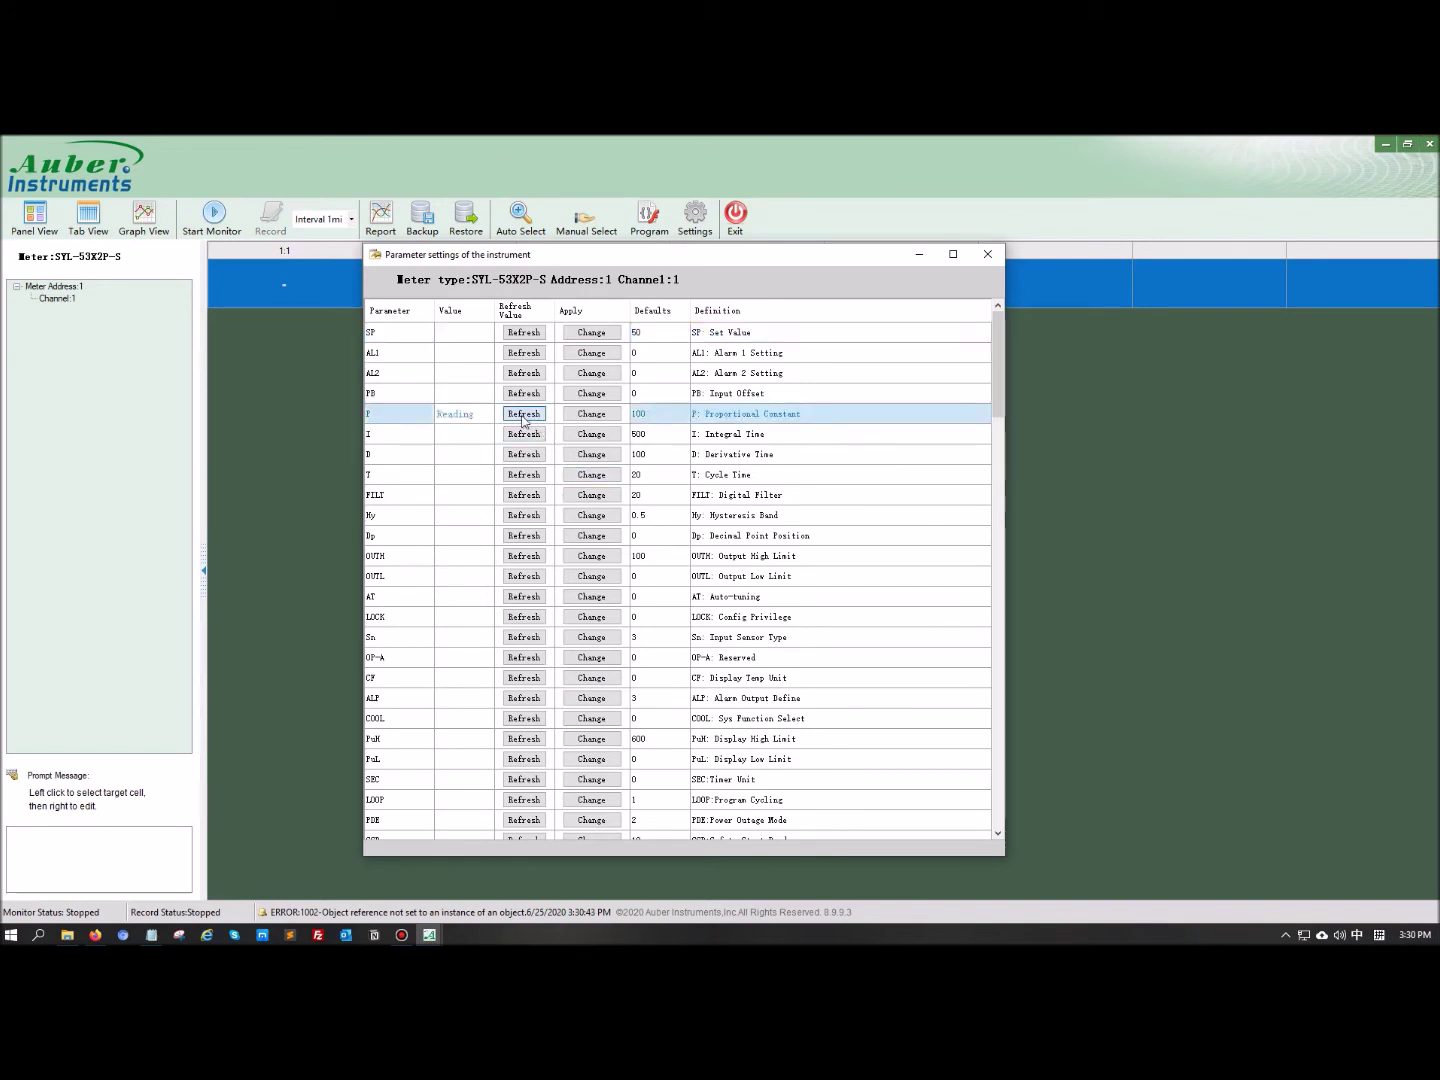
left_click(459, 414)
type("10")
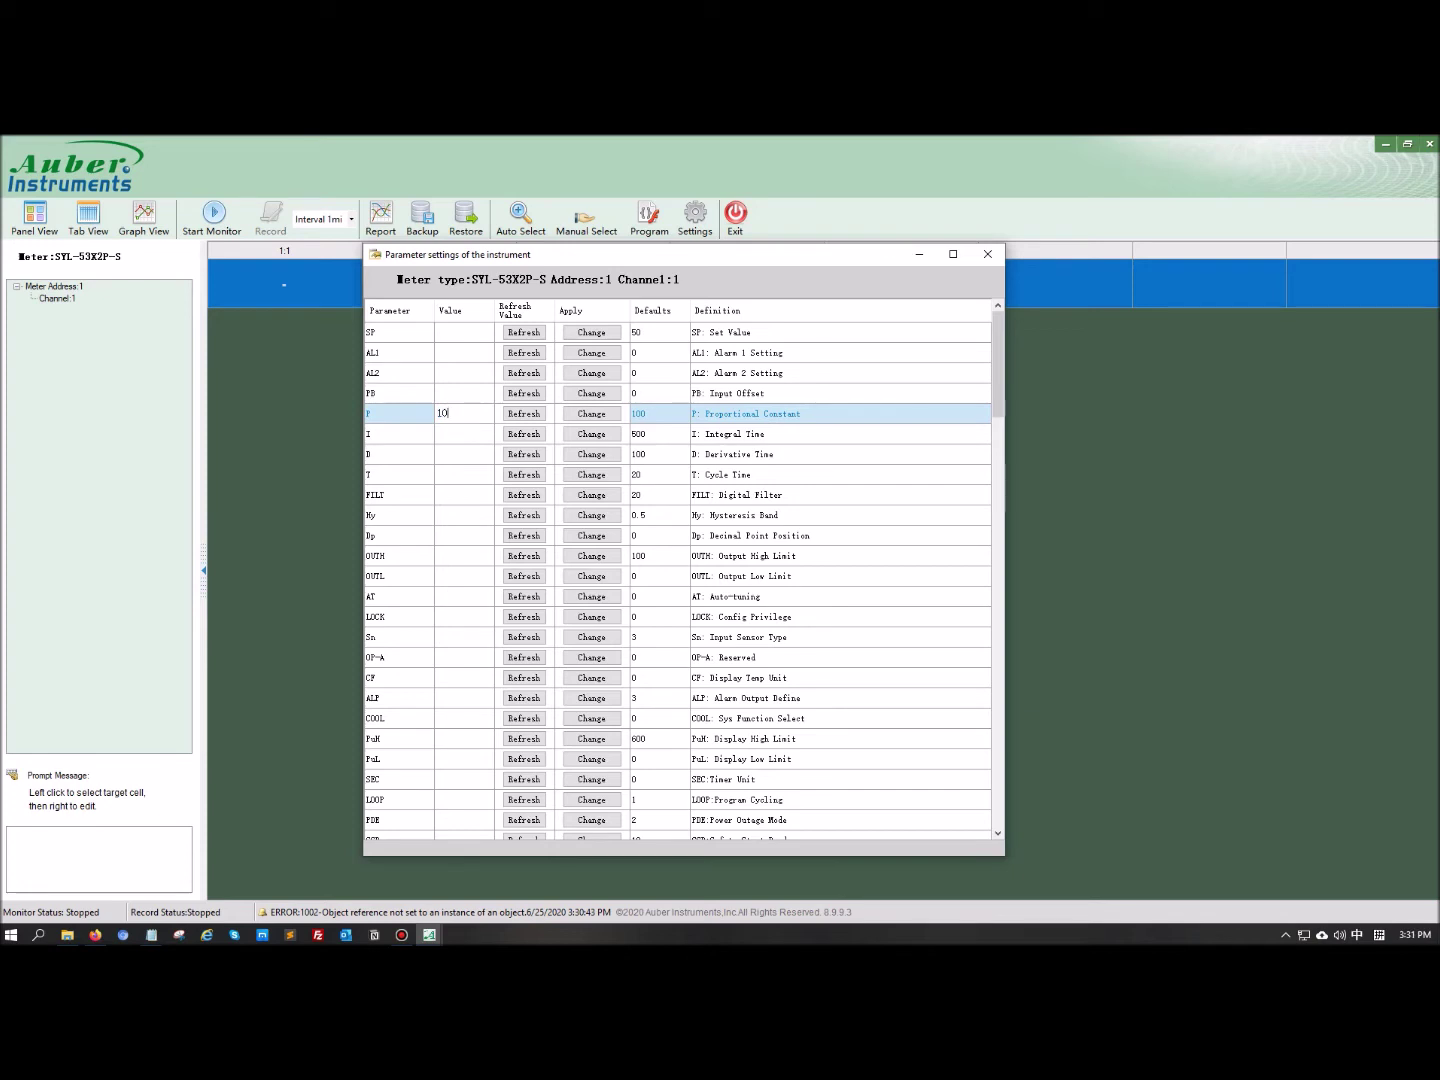
left_click(606, 417)
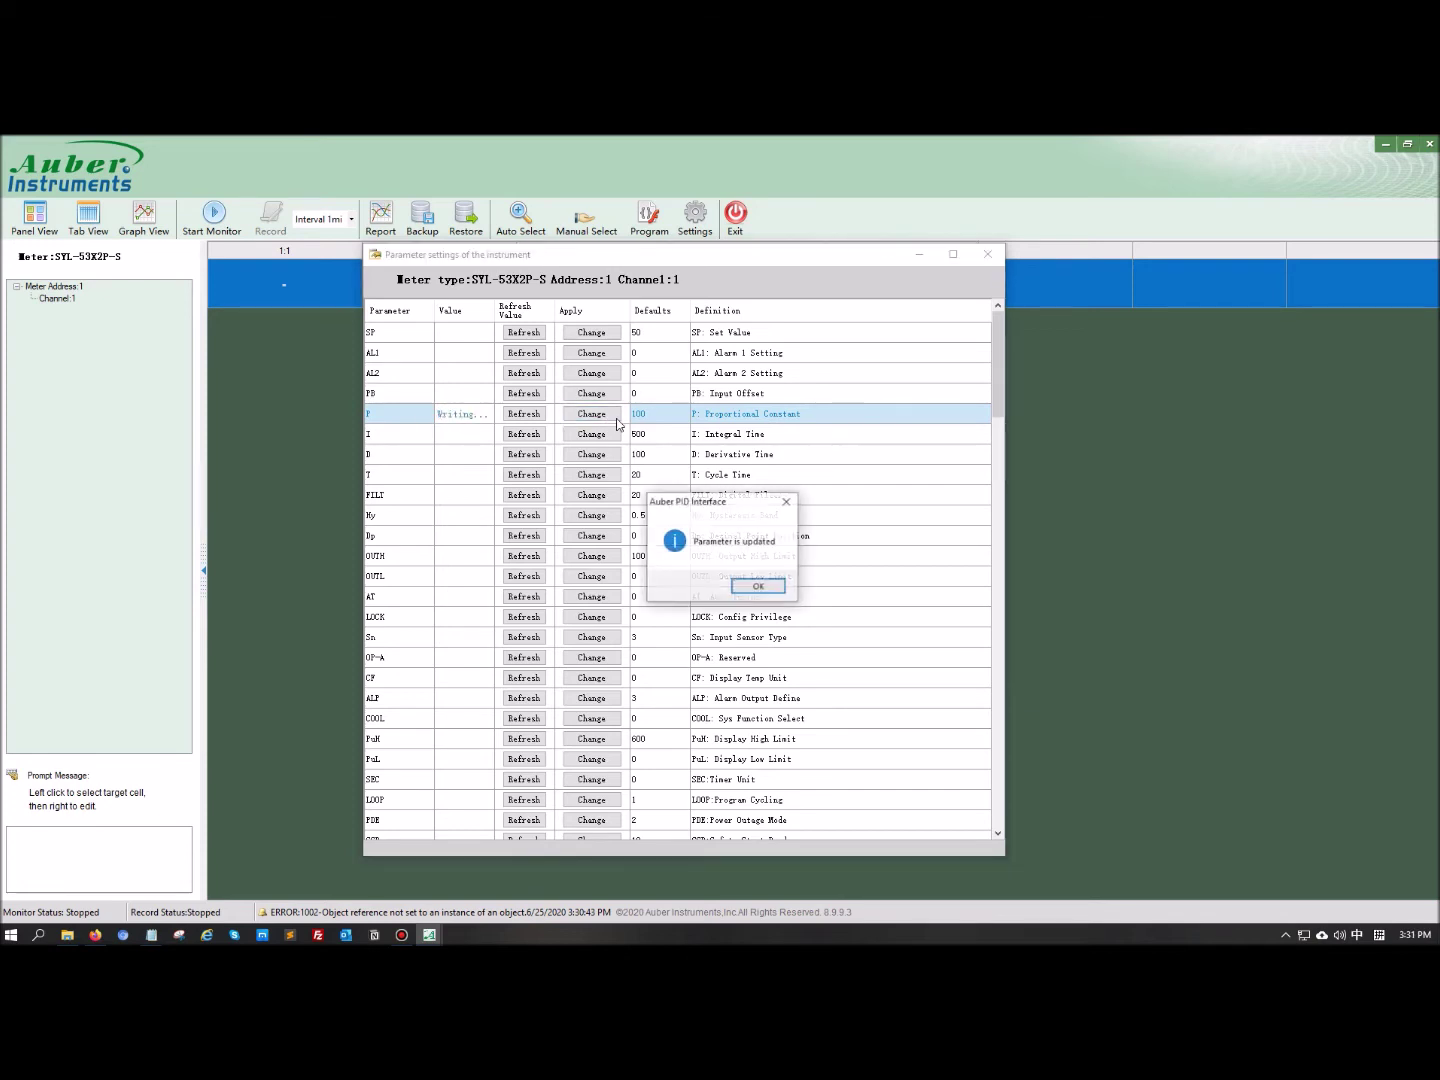
key("Return")
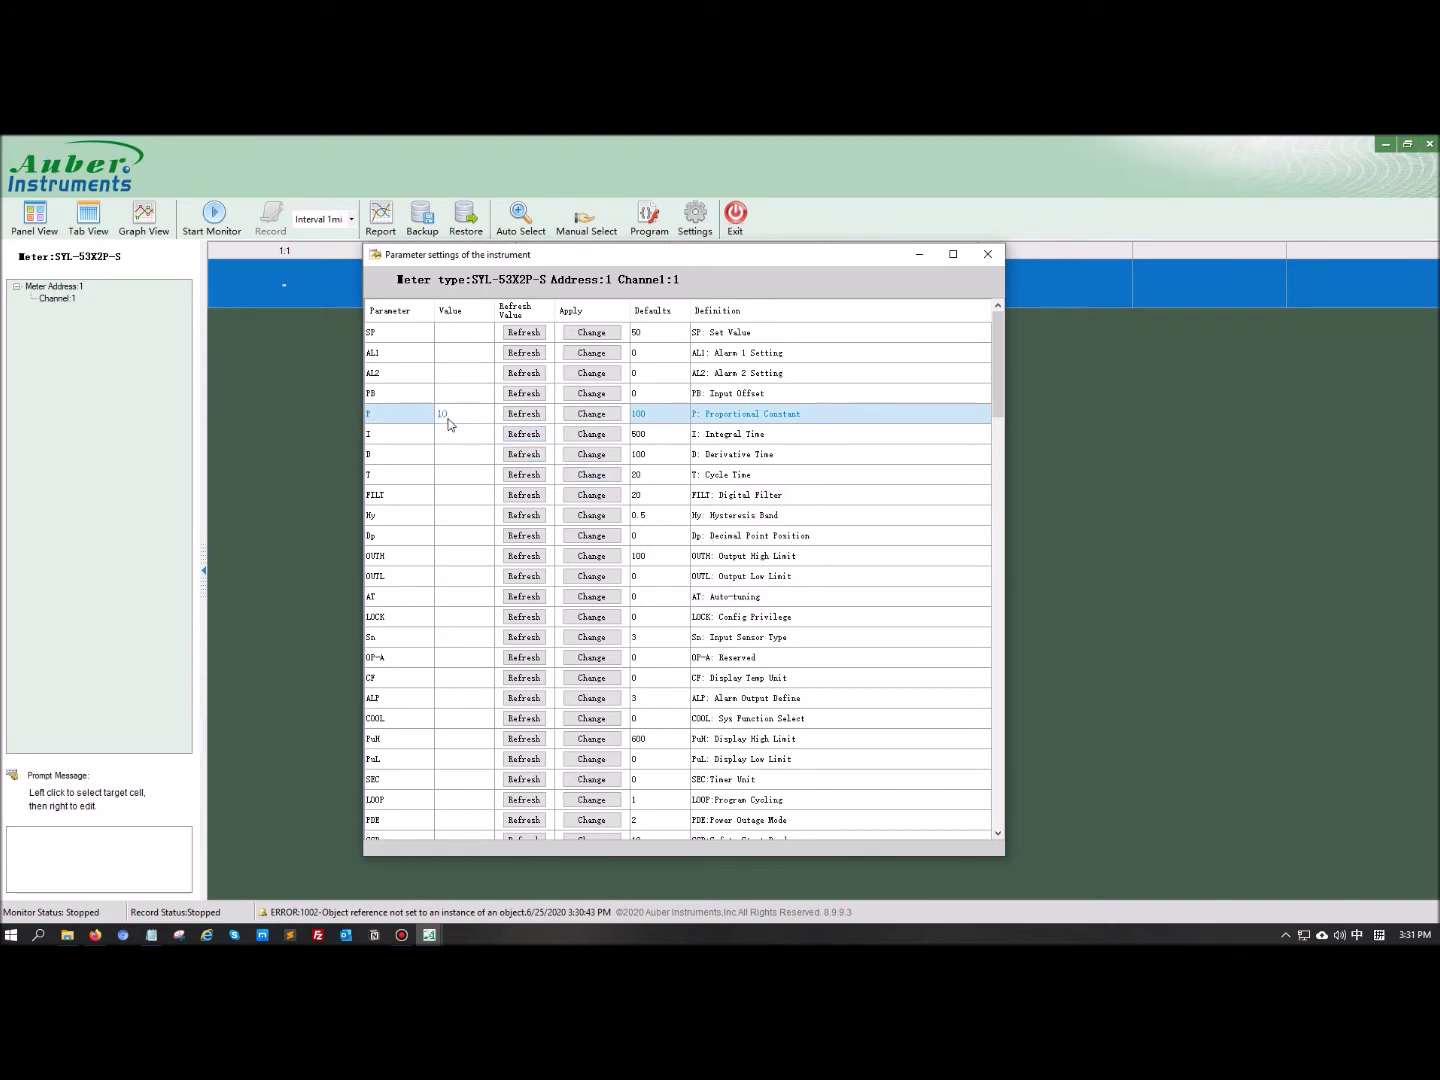
left_click(988, 256)
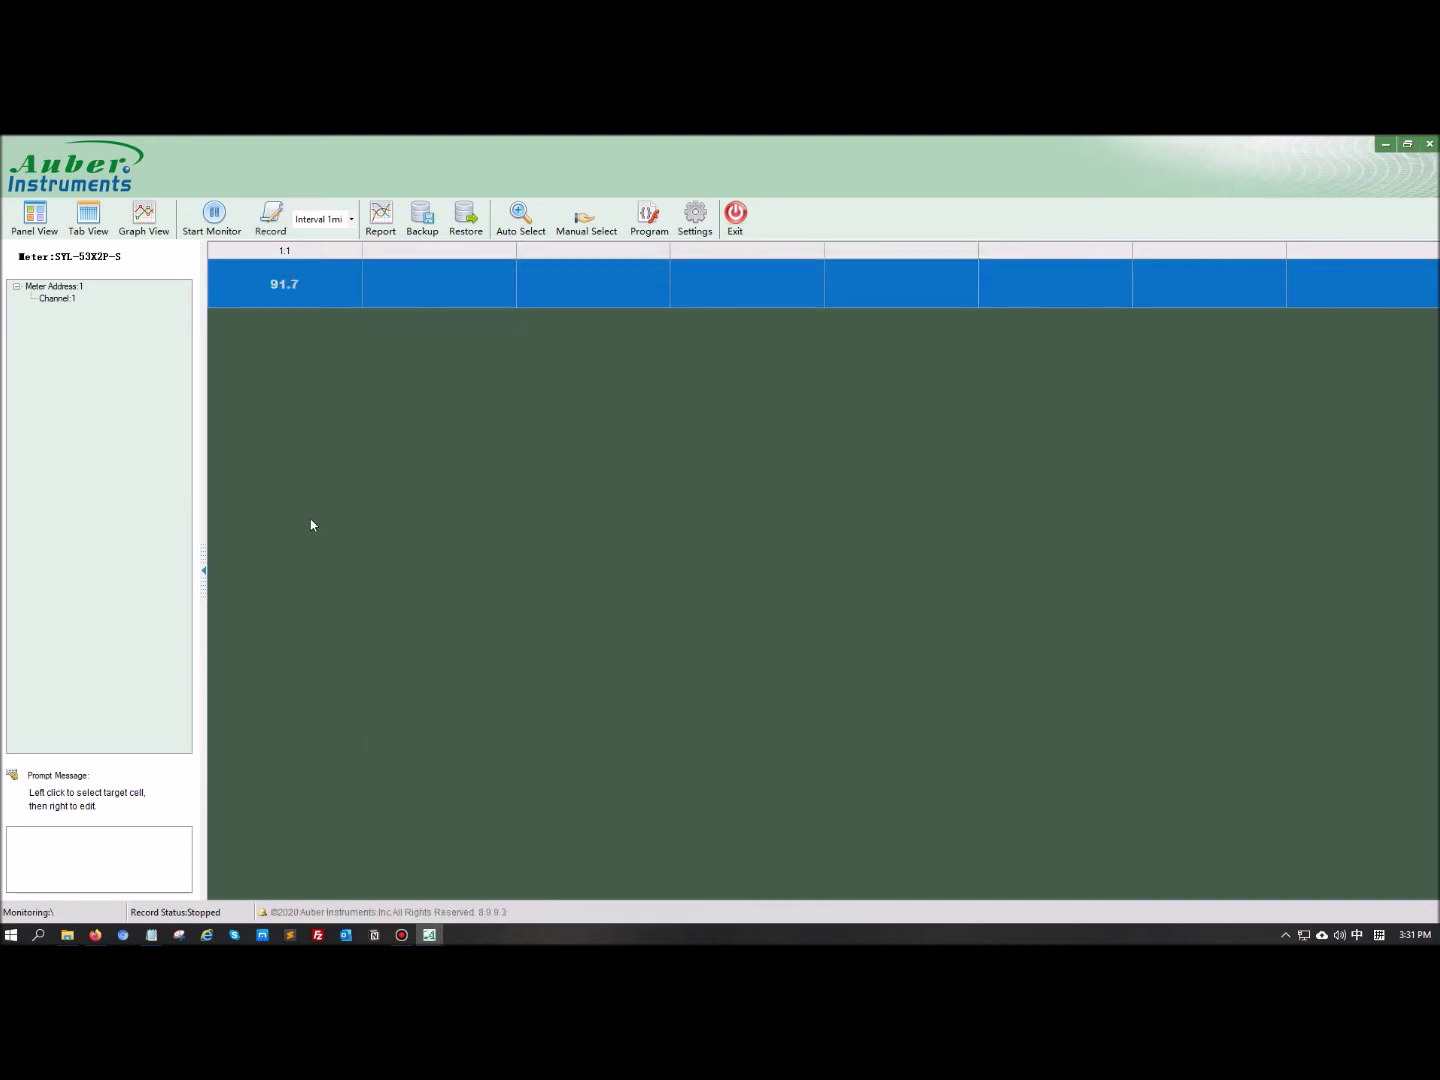
Switch to Graph View with Show Values on, keeping the resolution at 1 second
left_click(150, 222)
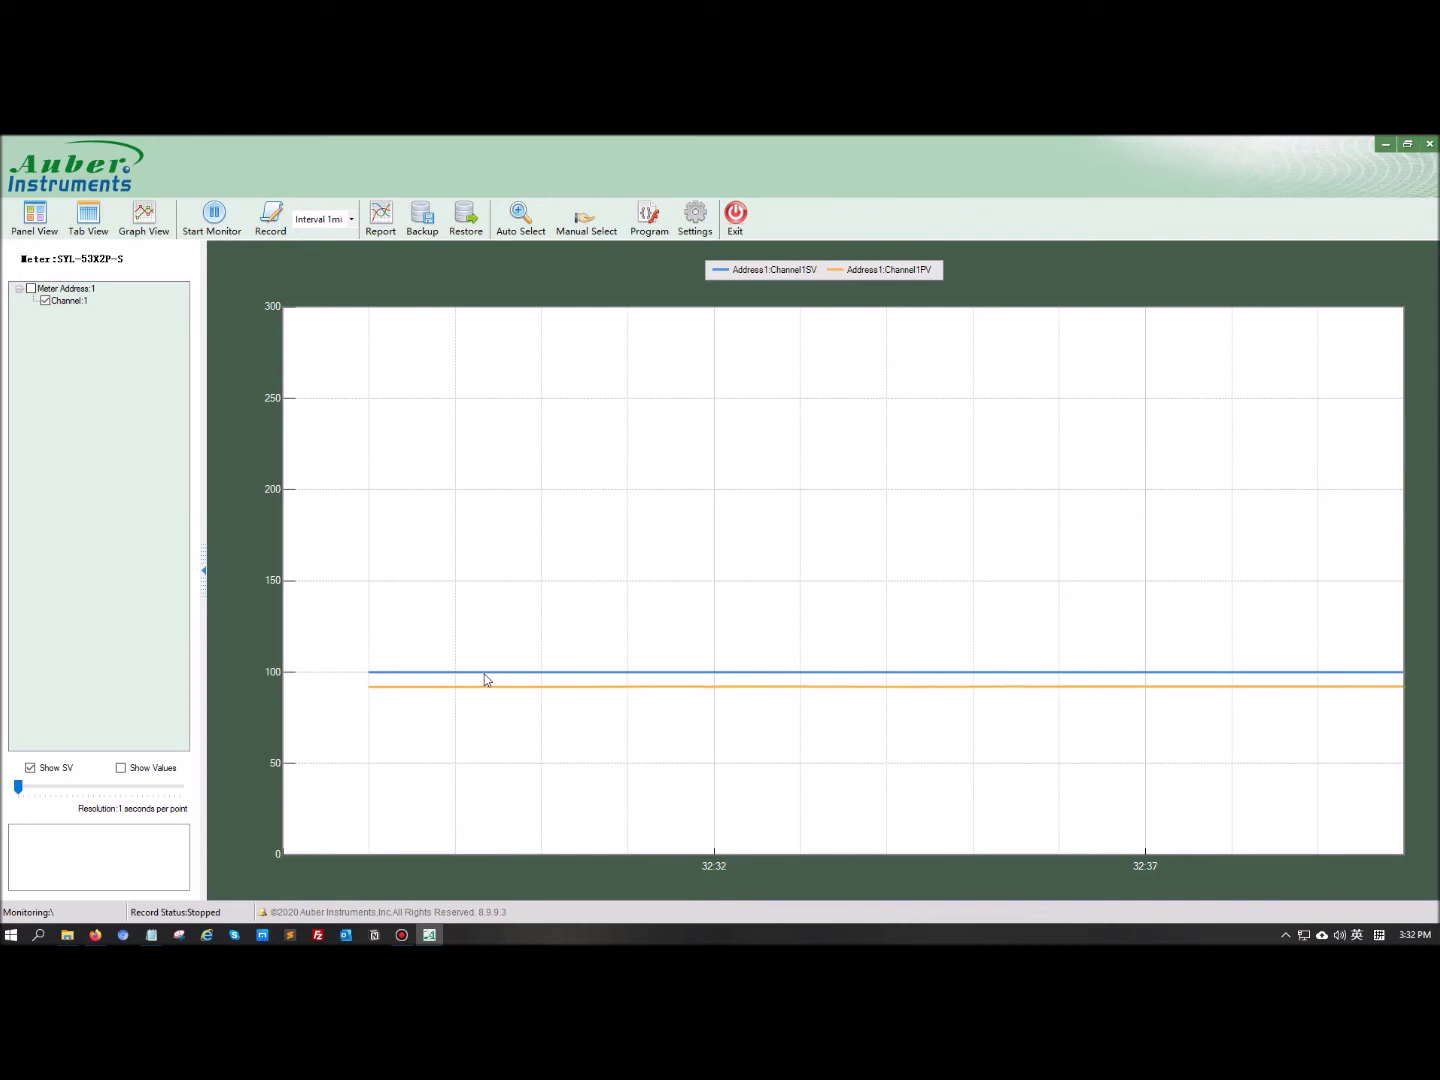
left_click(150, 770)
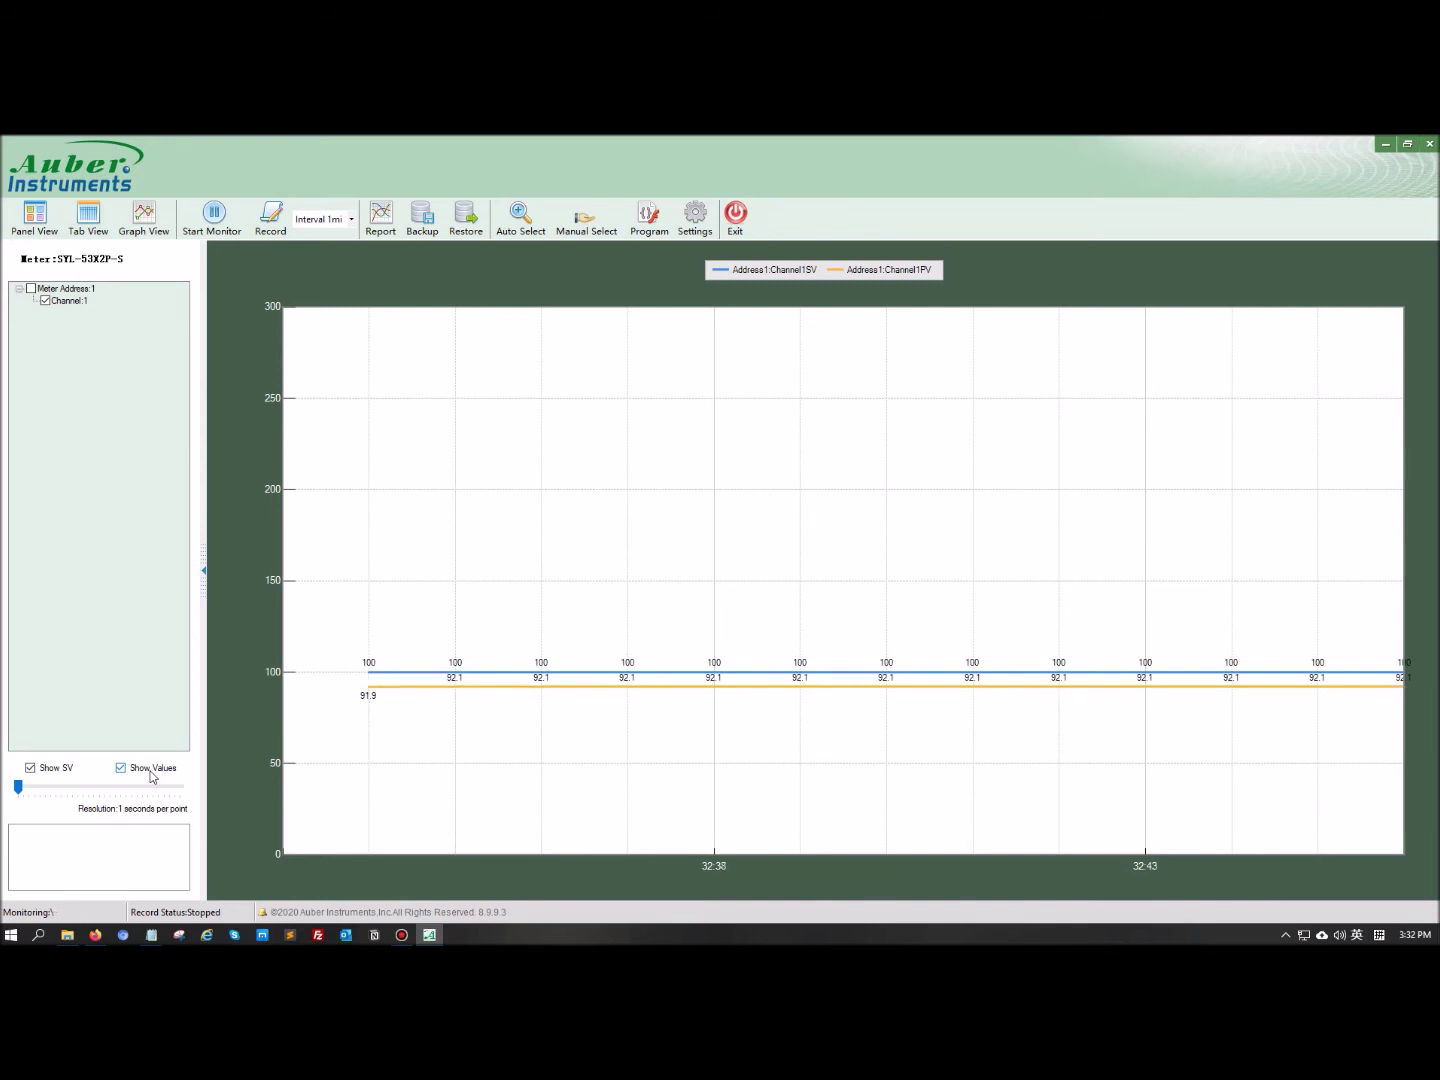
mouse_move(22, 792)
left_mouse_down()
mouse_move(78, 790)
mouse_move(14, 791)
left_mouse_up()
Search address 1's recorded readings from an earlier start time, listing four values from 15:34 to 15:37
left_click(384, 229)
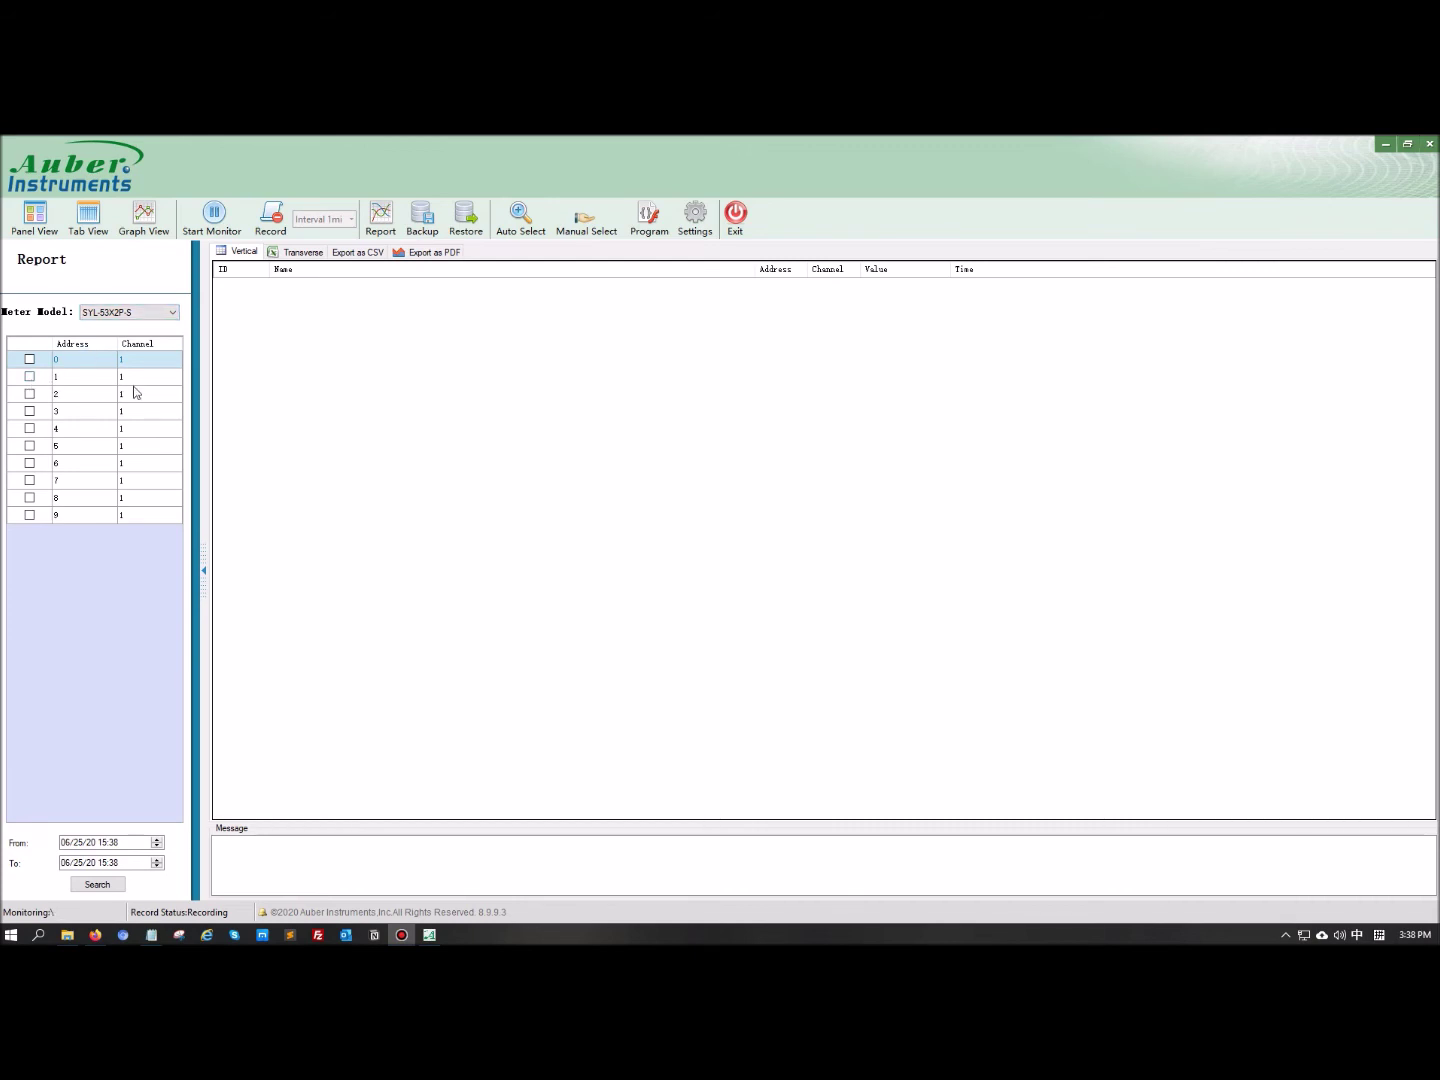
left_click(31, 377)
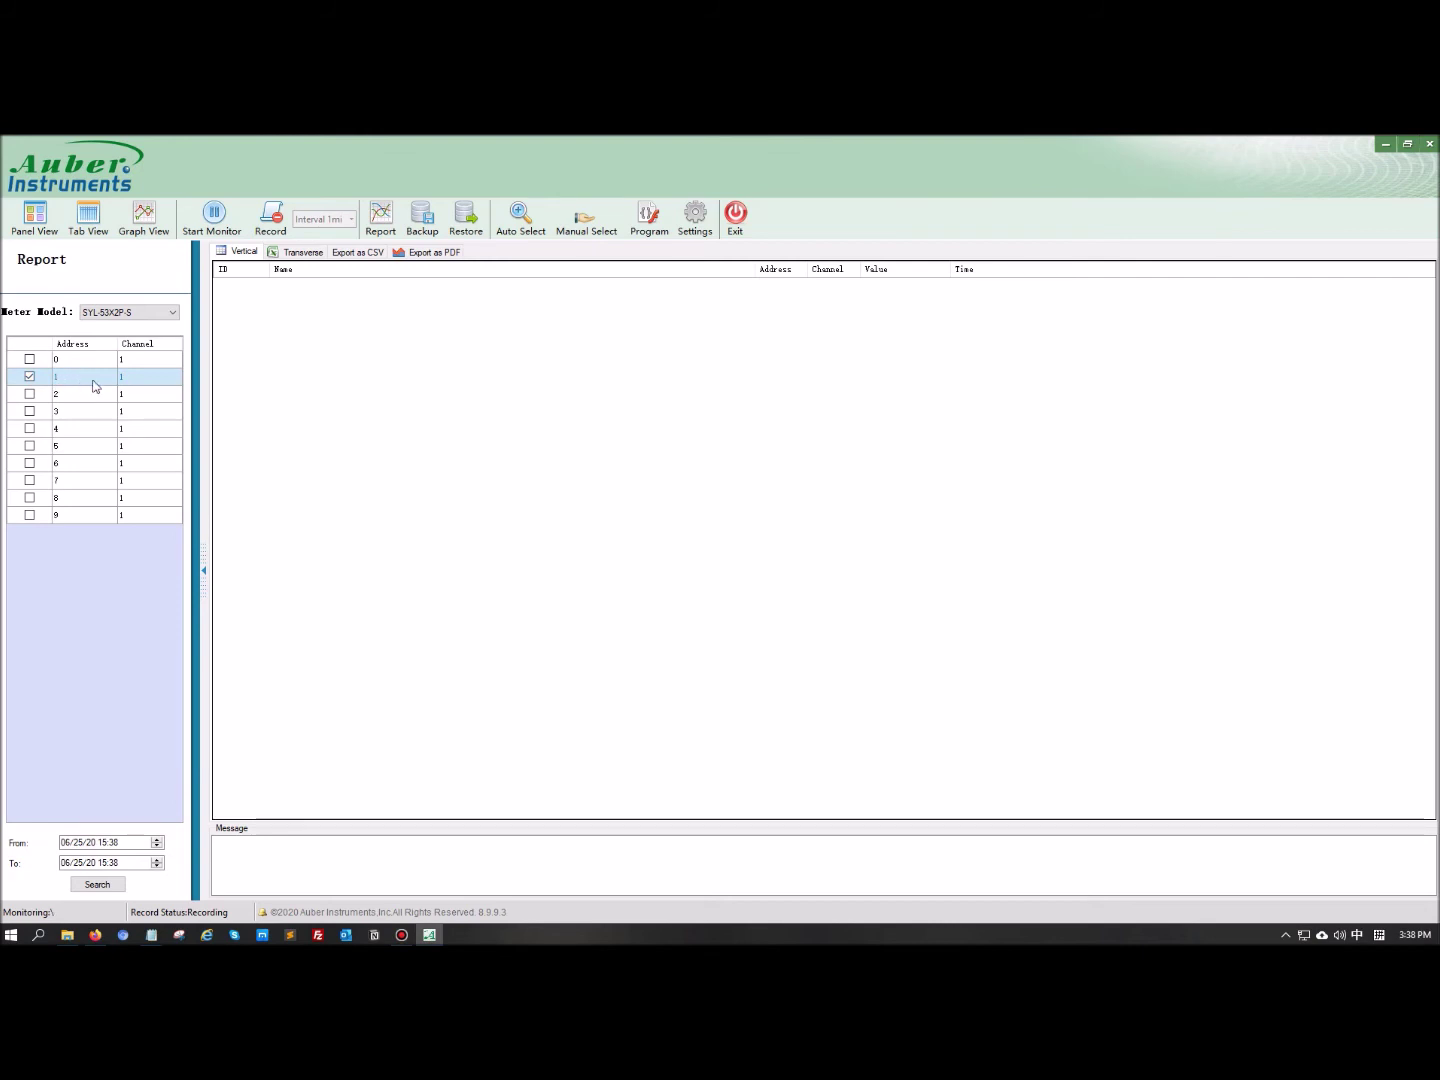
left_click(150, 843)
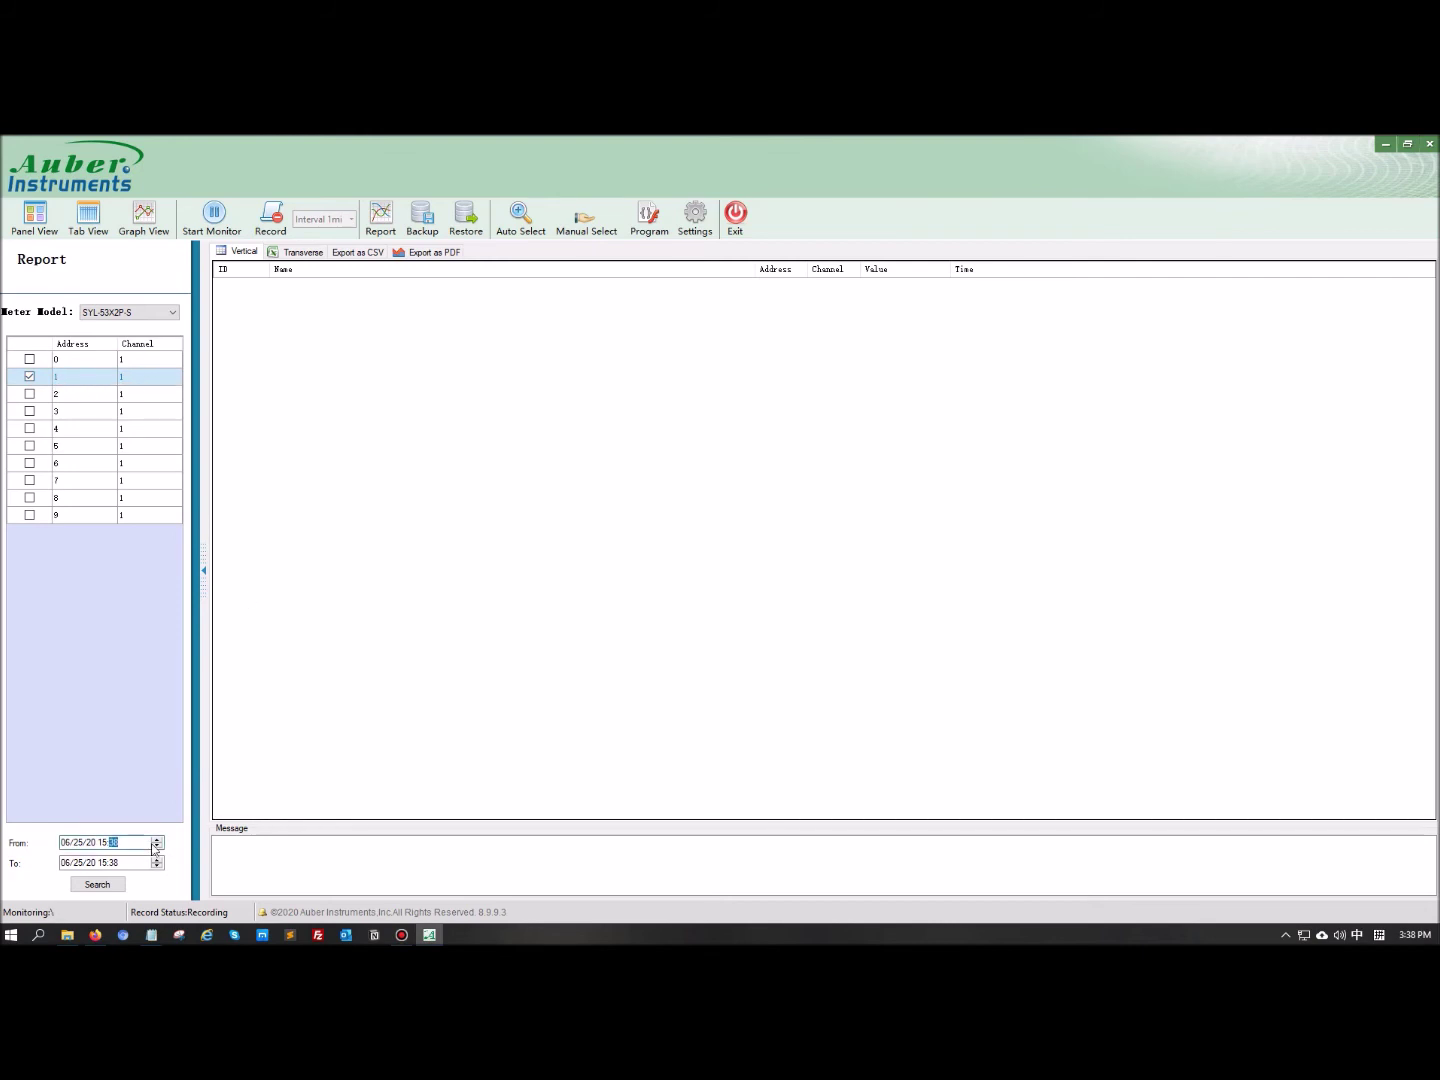
left_click(158, 846)
left_click(158, 846)
left_click(96, 884)
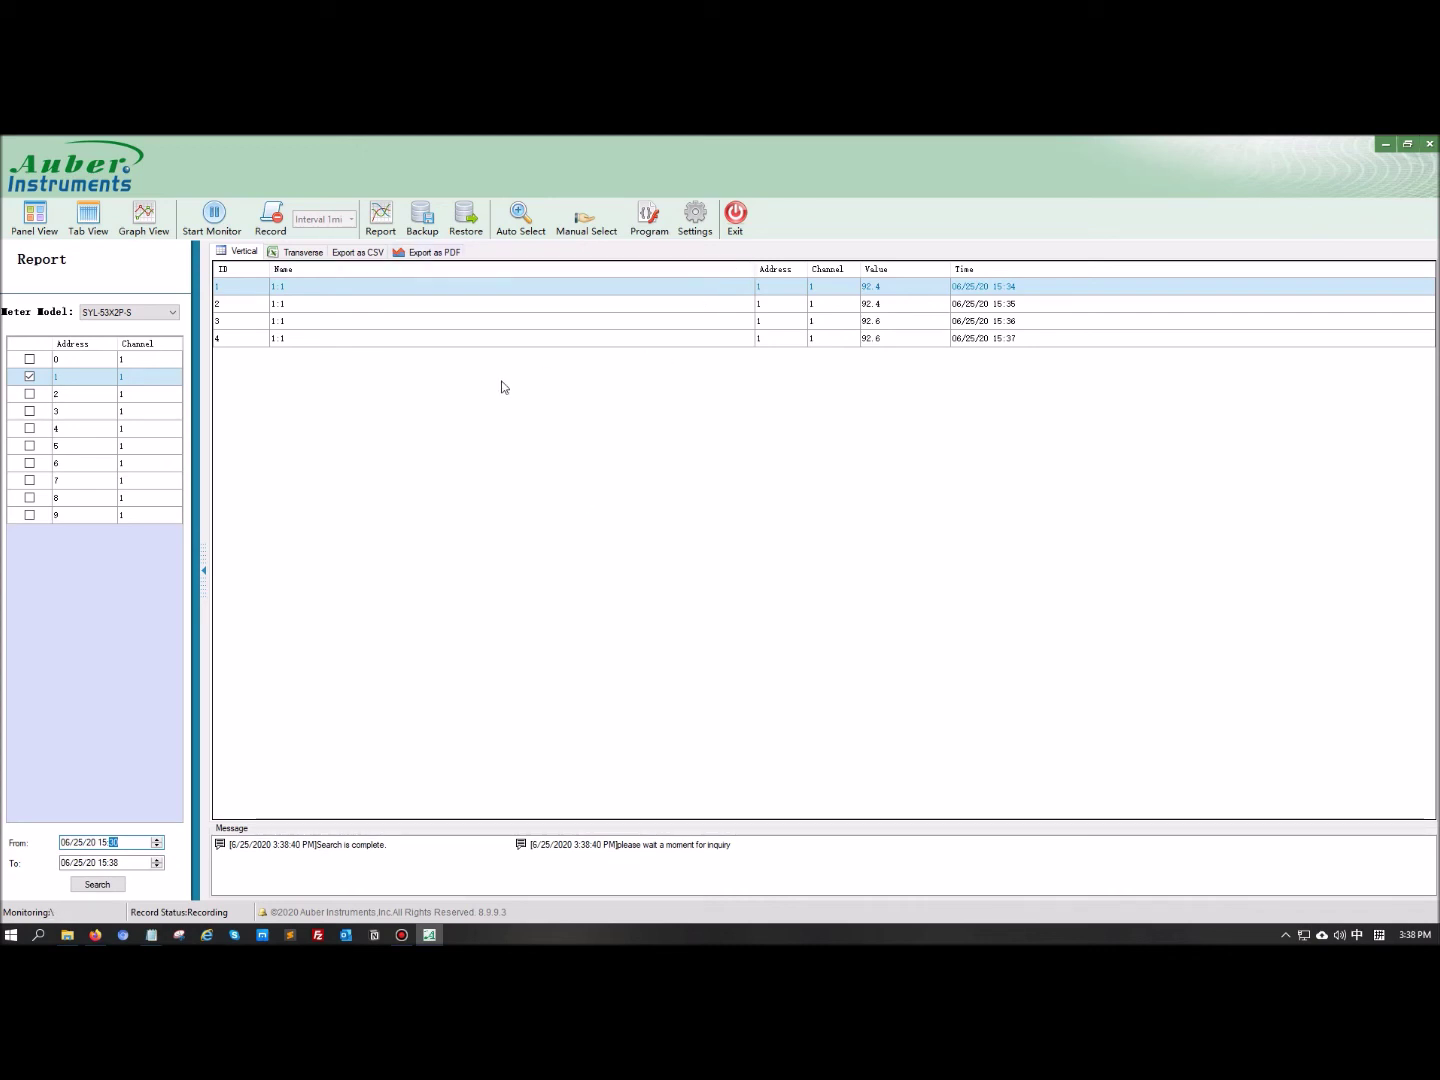
left_click(302, 252)
Compare the vertical and transverse report layouts and view the CSV export options
left_click(245, 252)
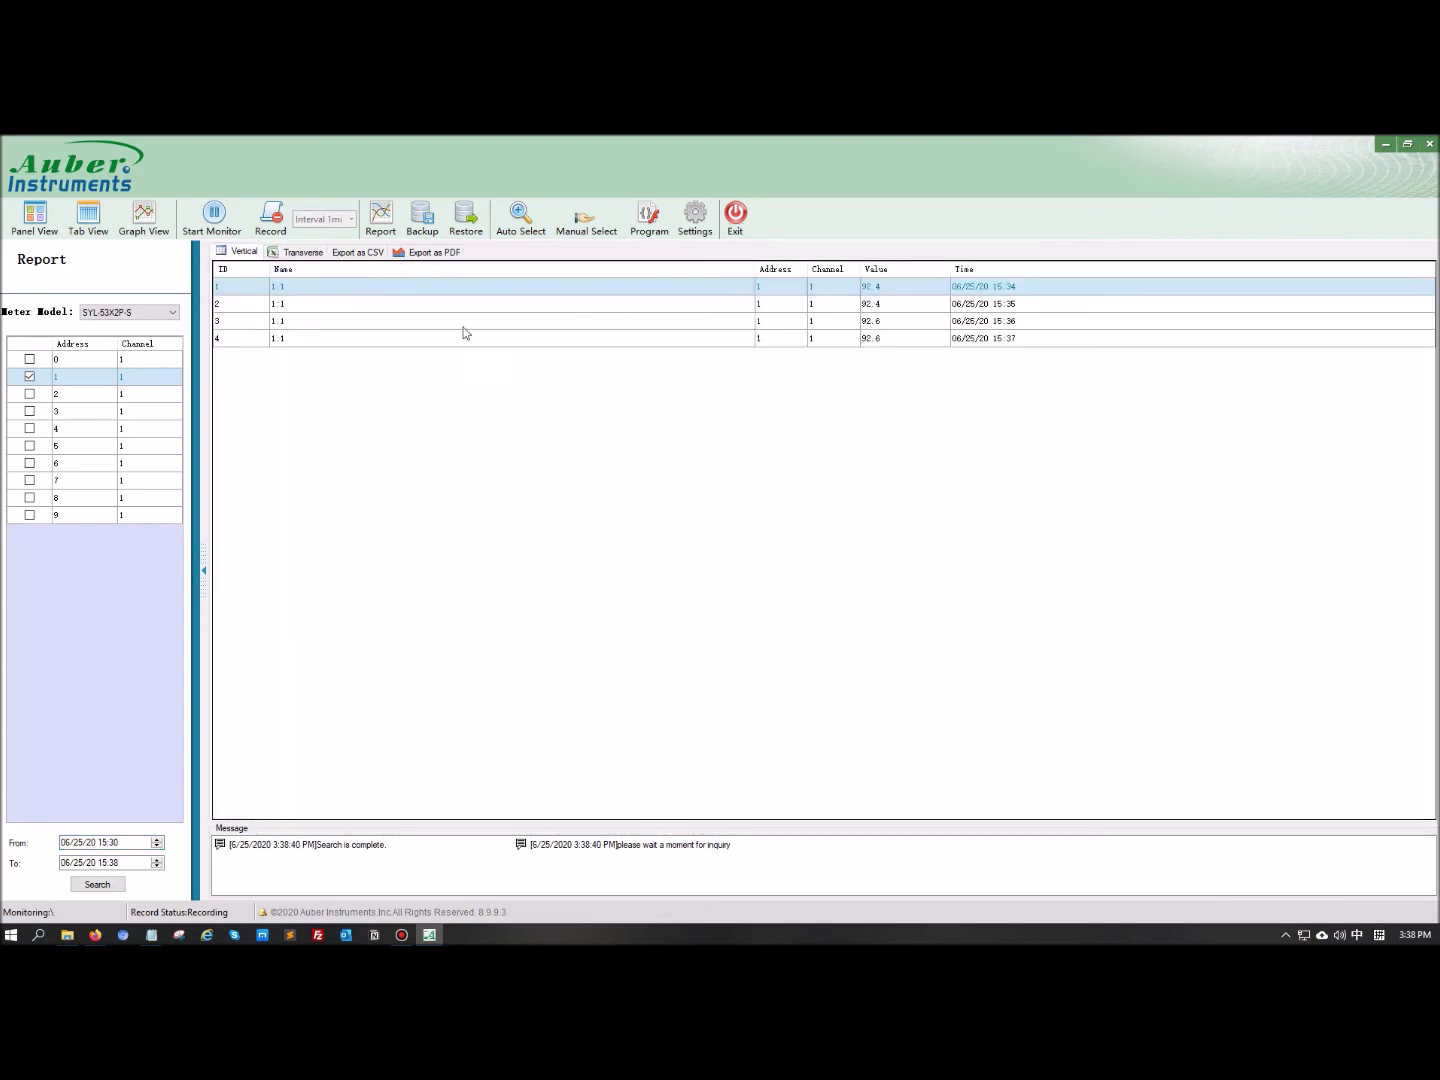
left_click(302, 252)
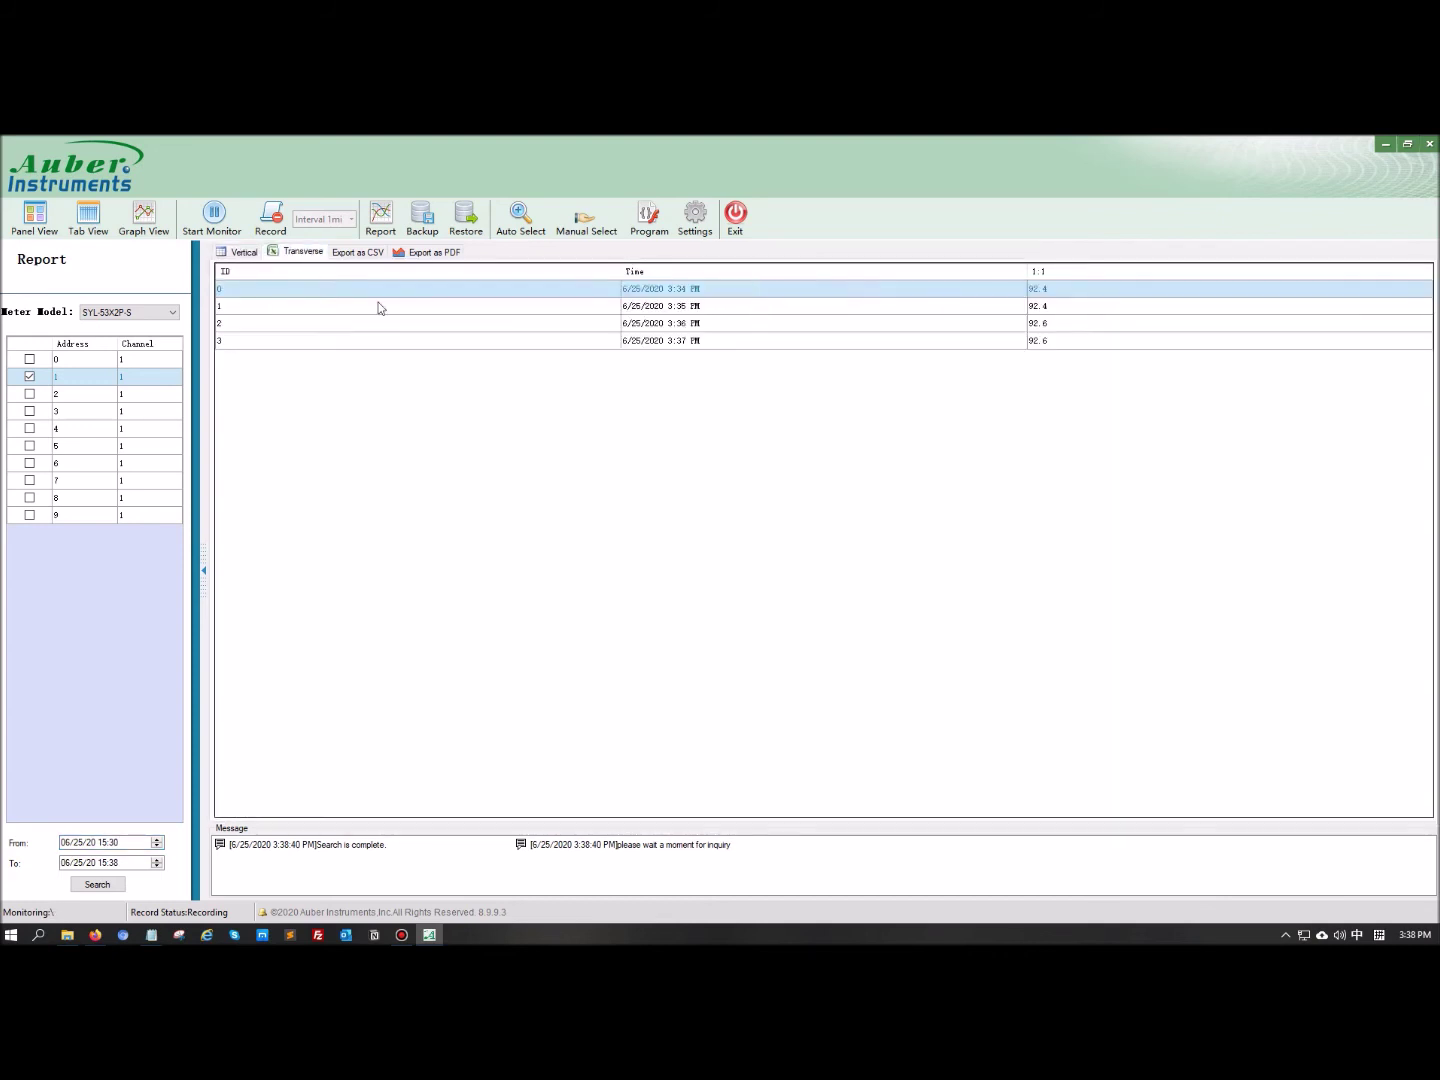
left_click(357, 252)
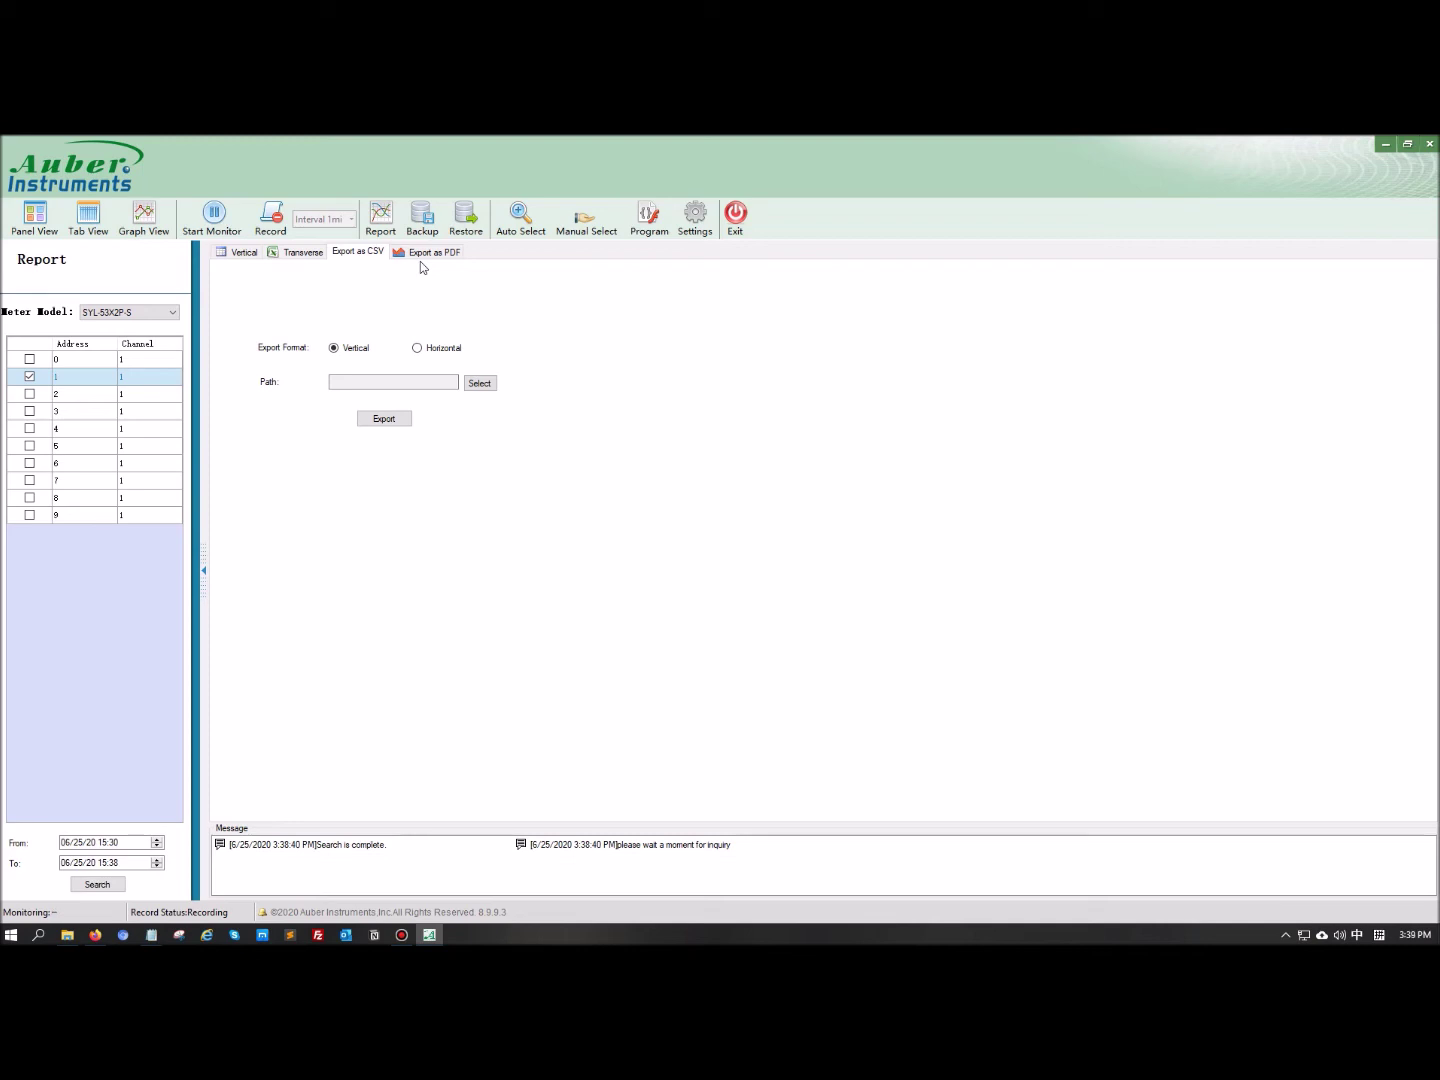
Preview the report as a PV vs Time chart under Export as PDF
left_click(435, 251)
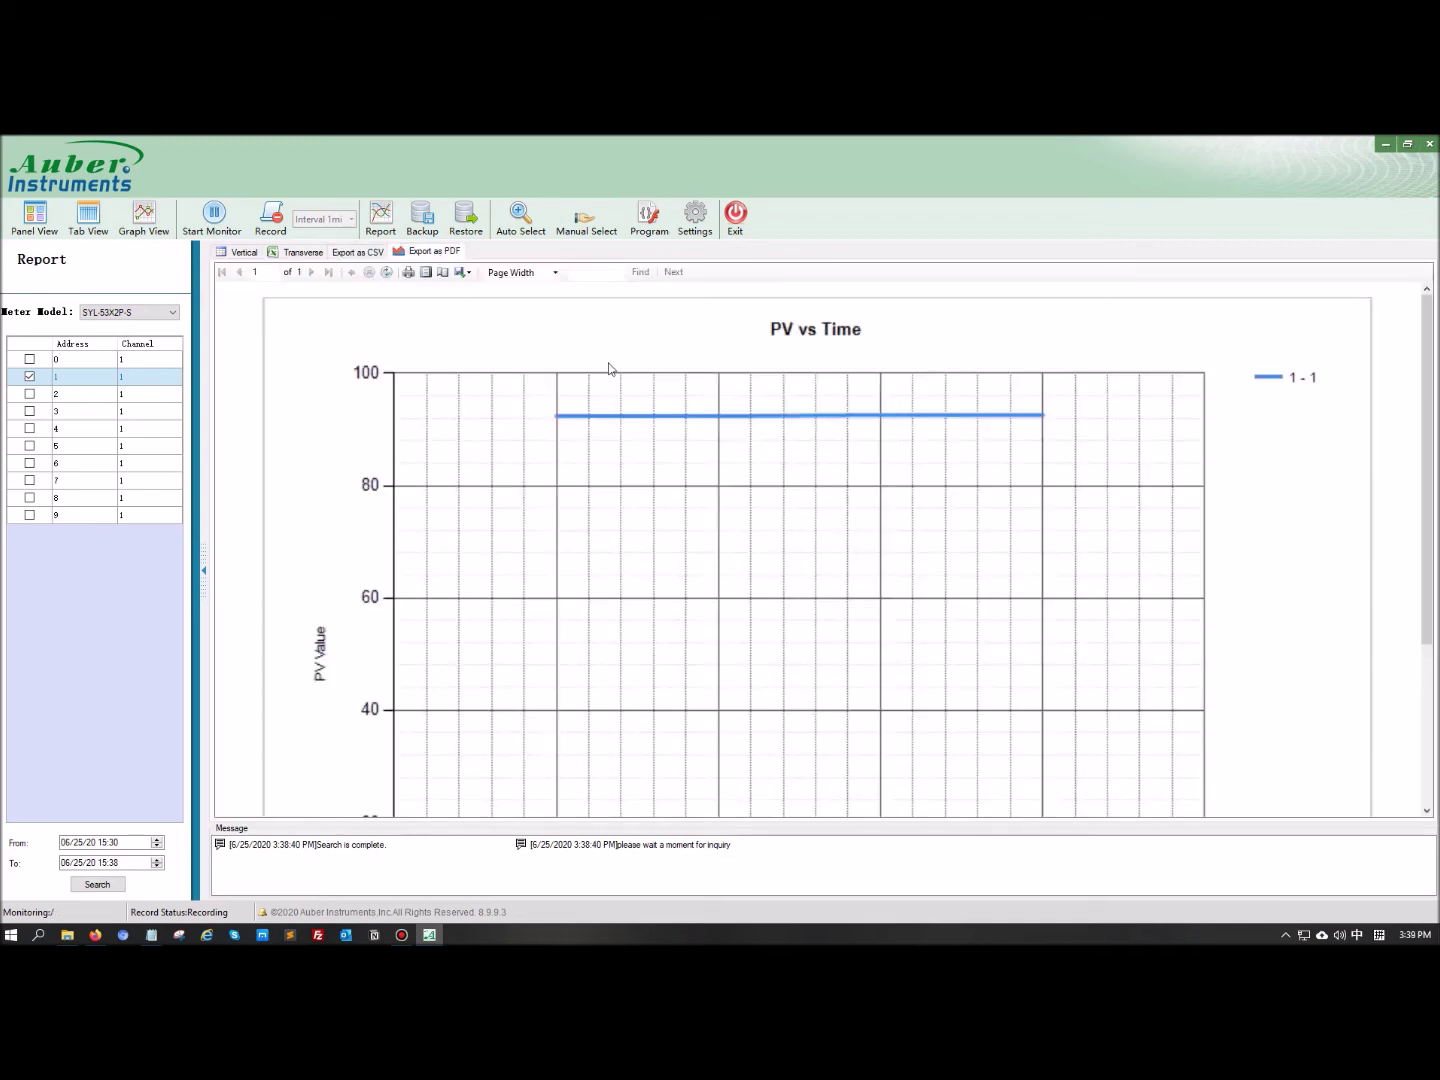
scroll(635, 391, "down", 5)
scroll(635, 392, "up", 5)
scroll(635, 398, "down", 4)
scroll(635, 398, "up", 1)
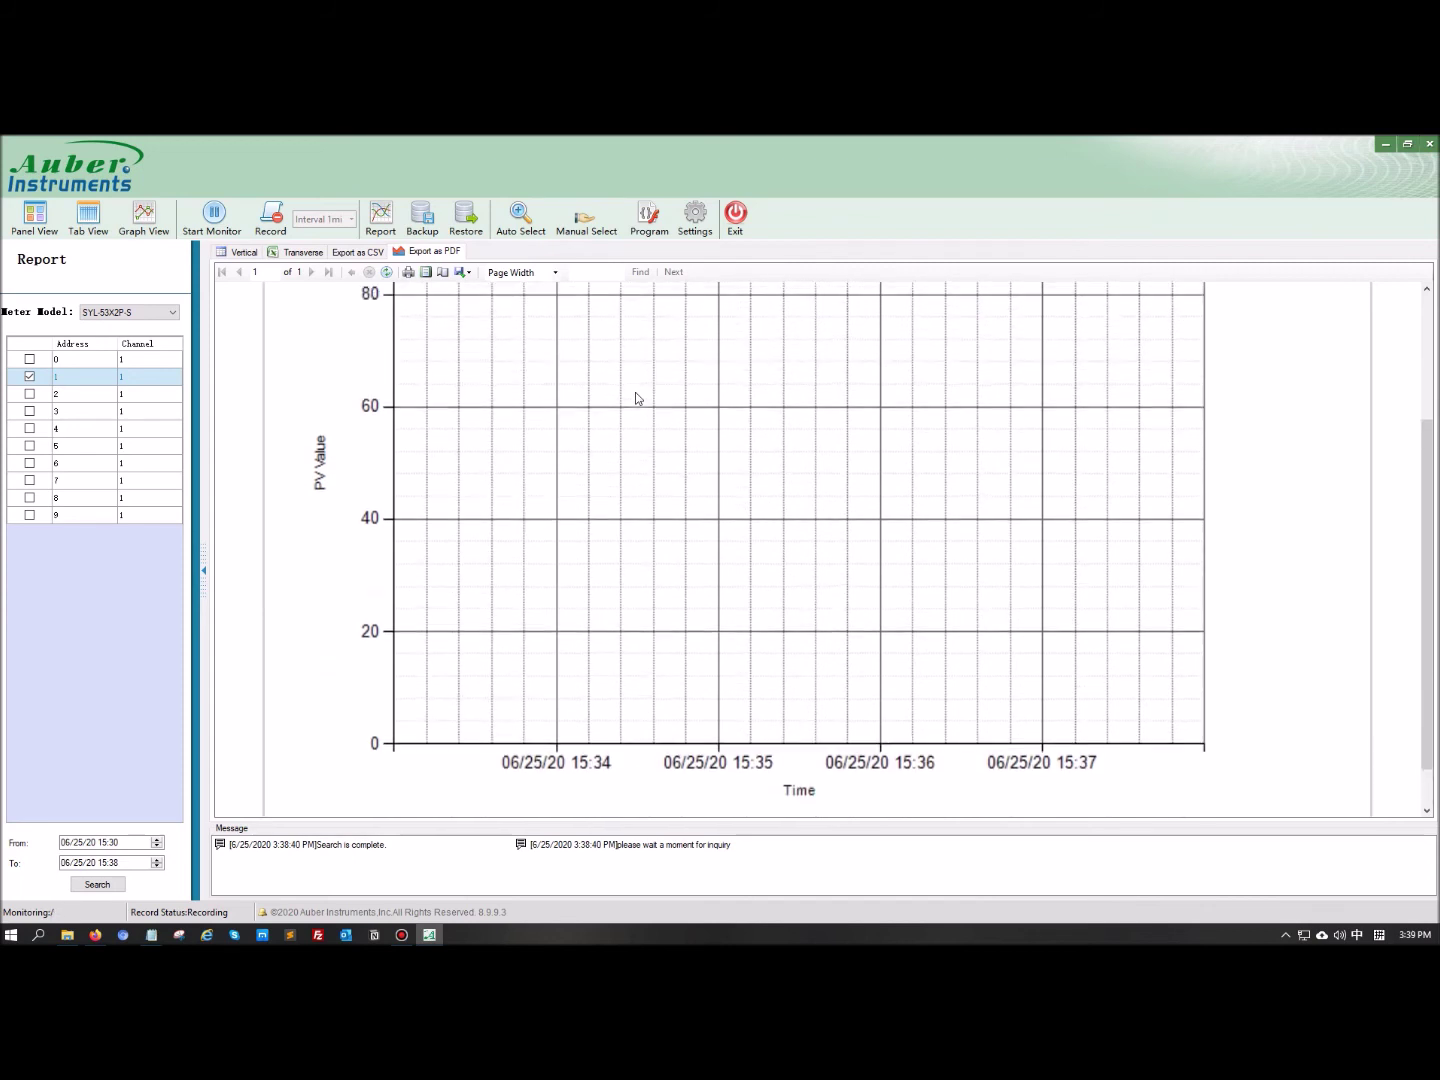
scroll(635, 398, "up", 3)
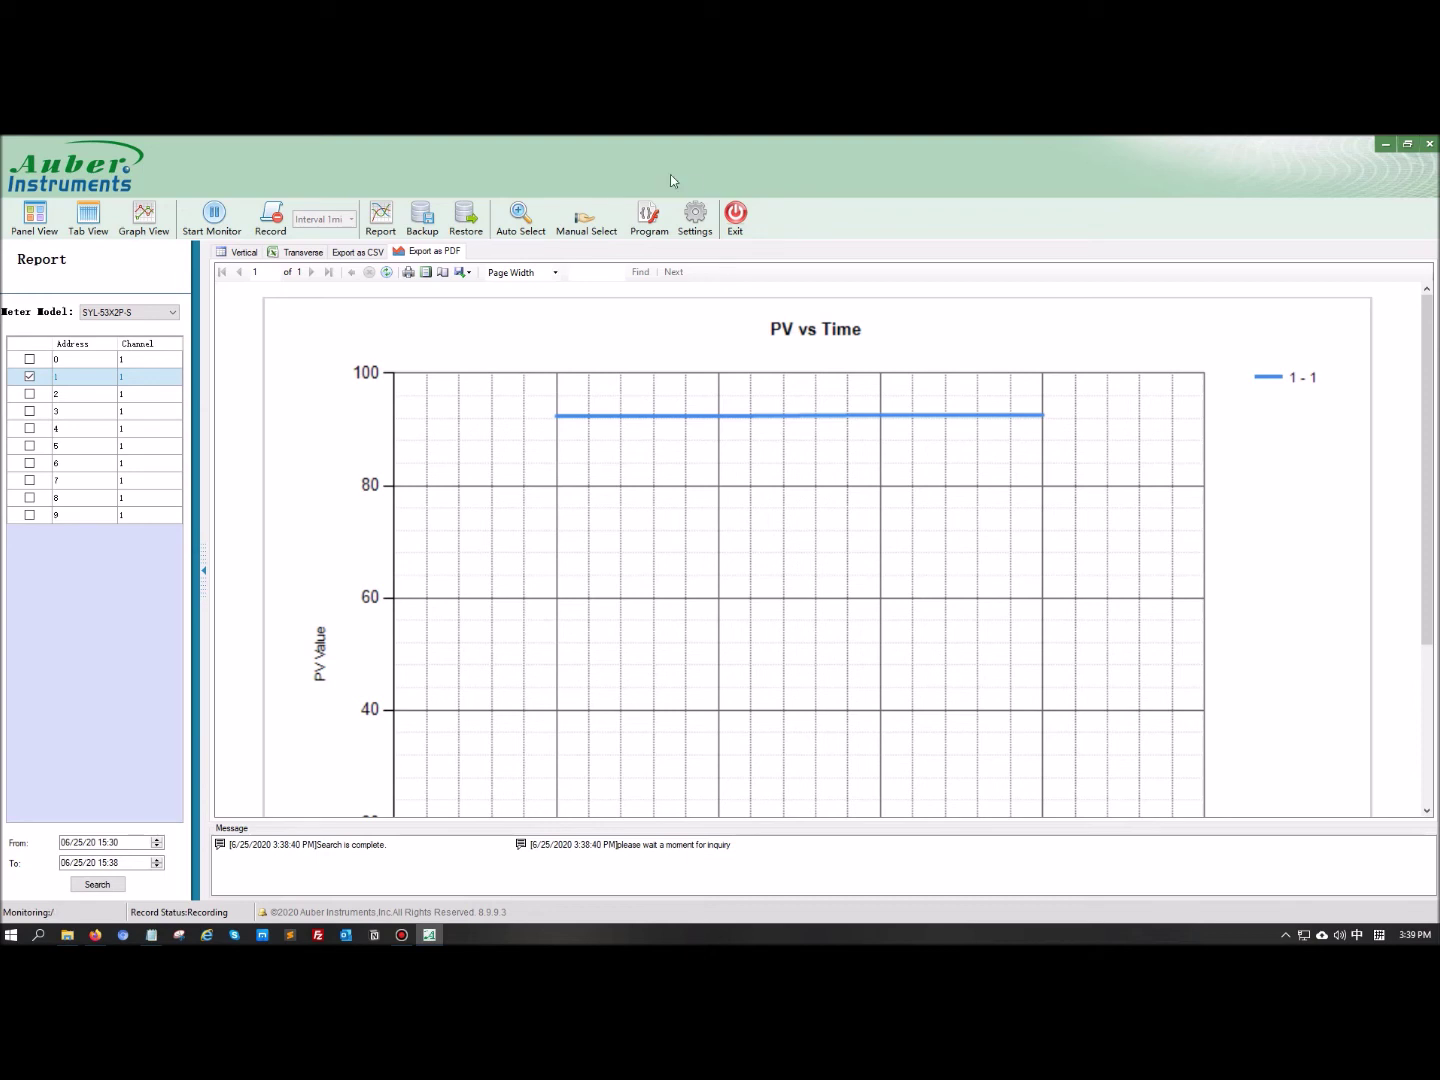
Edit New Project1 so r02's ramp time is 20 instead of 10, and save it
left_click(653, 233)
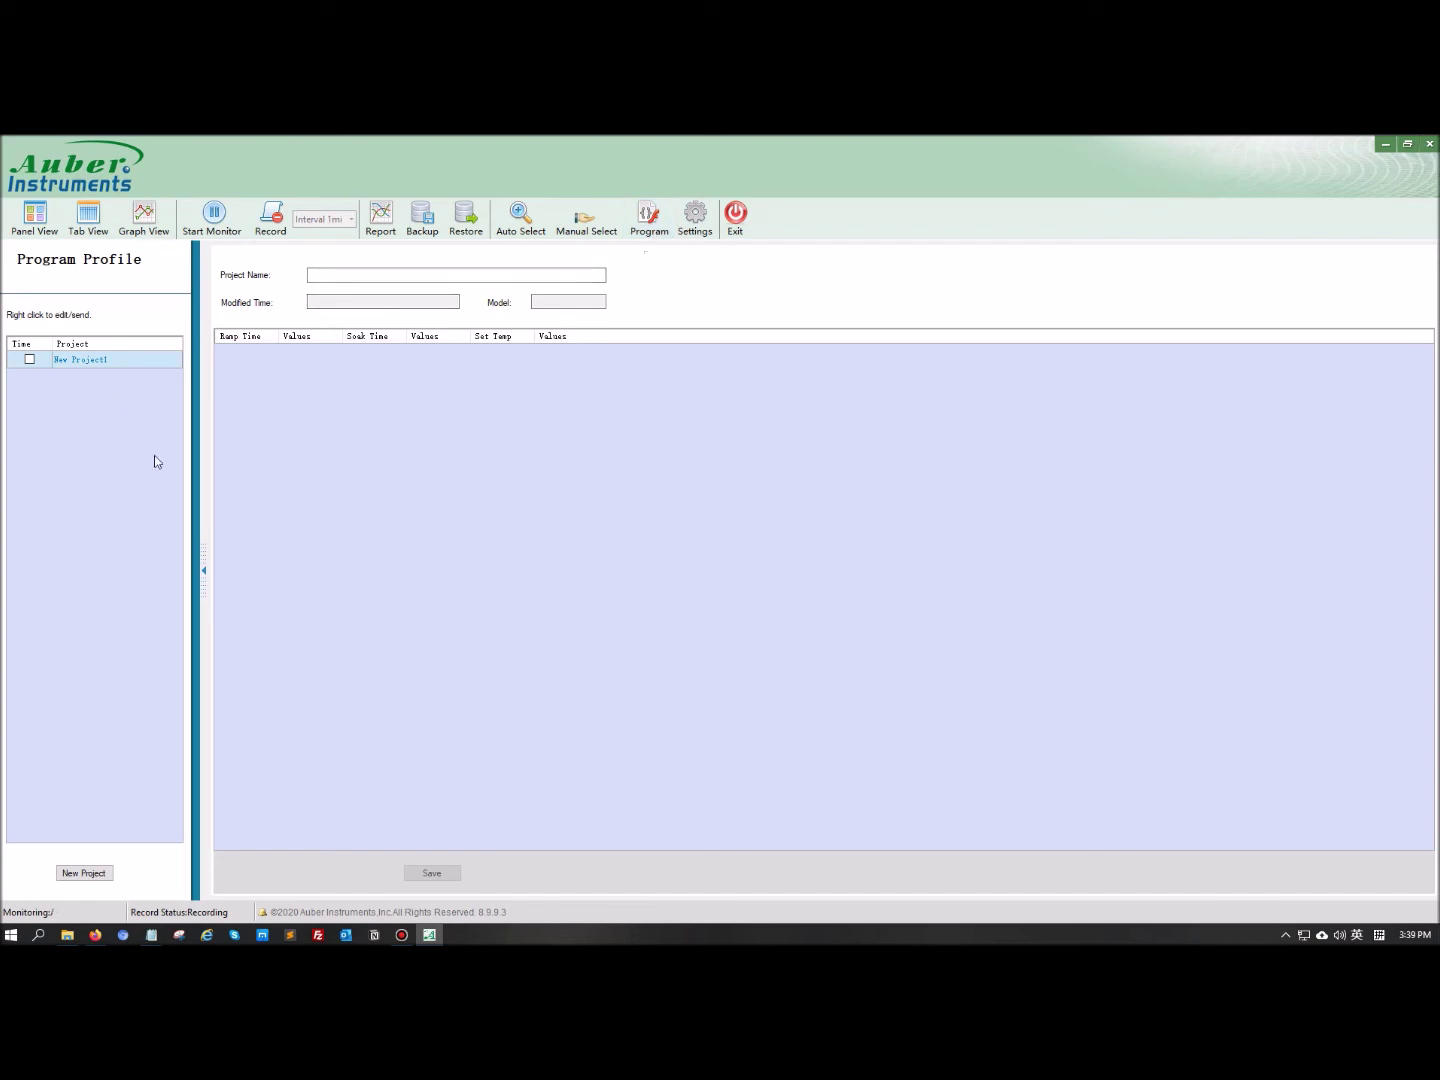
left_click(96, 360)
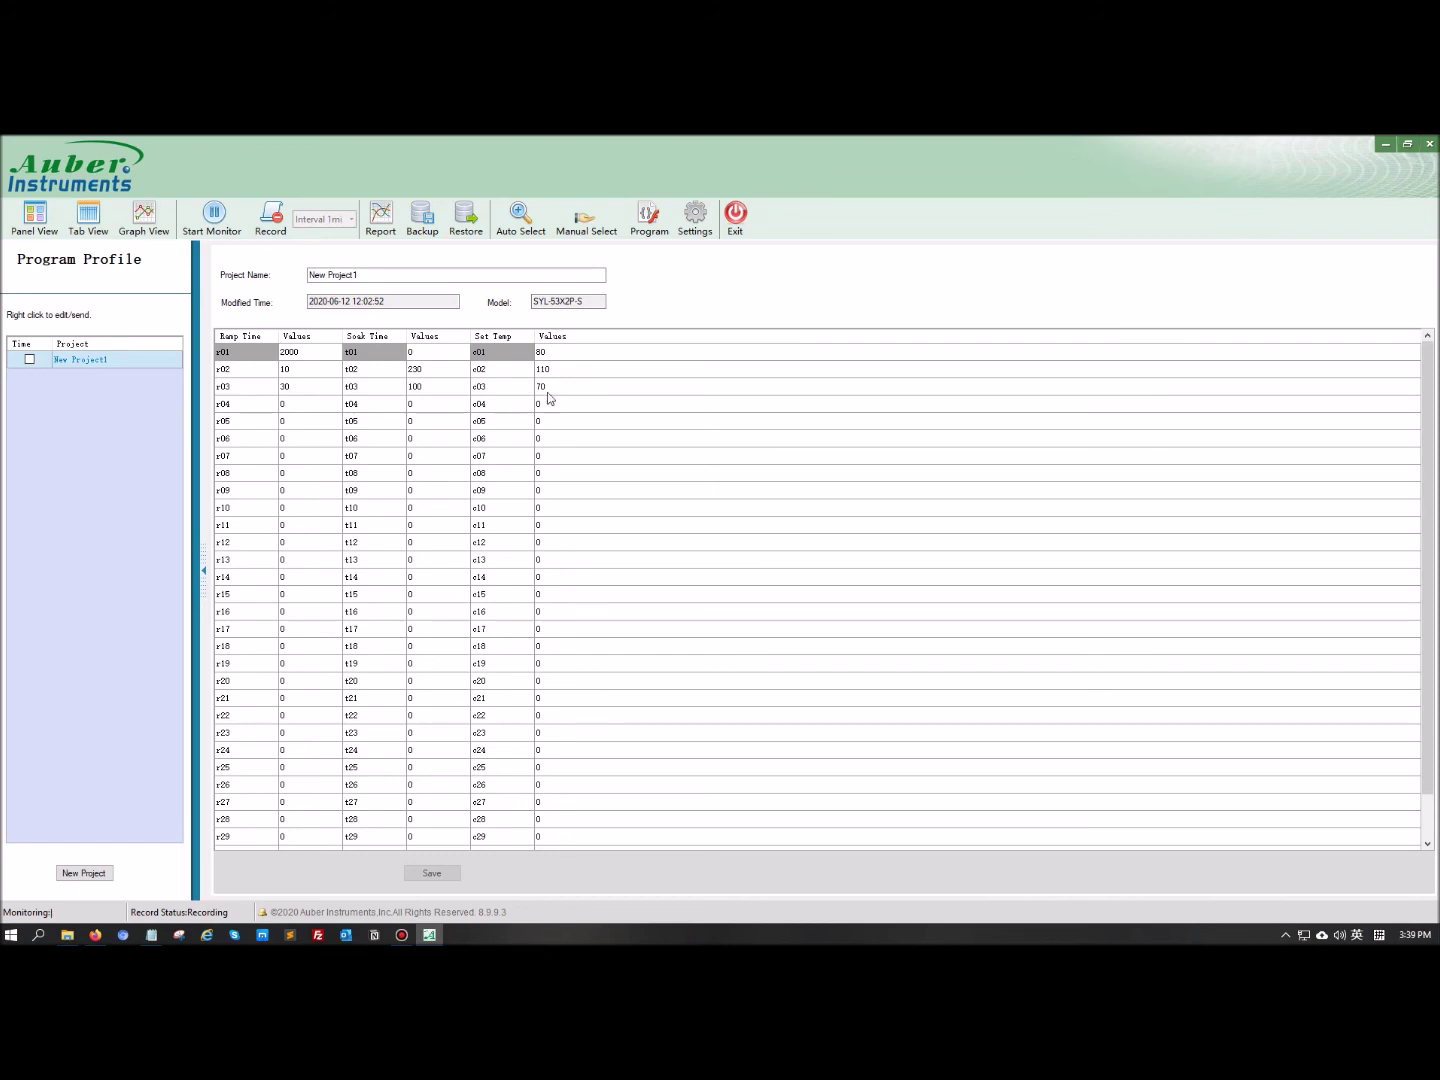
right_click(103, 363)
left_click(139, 370)
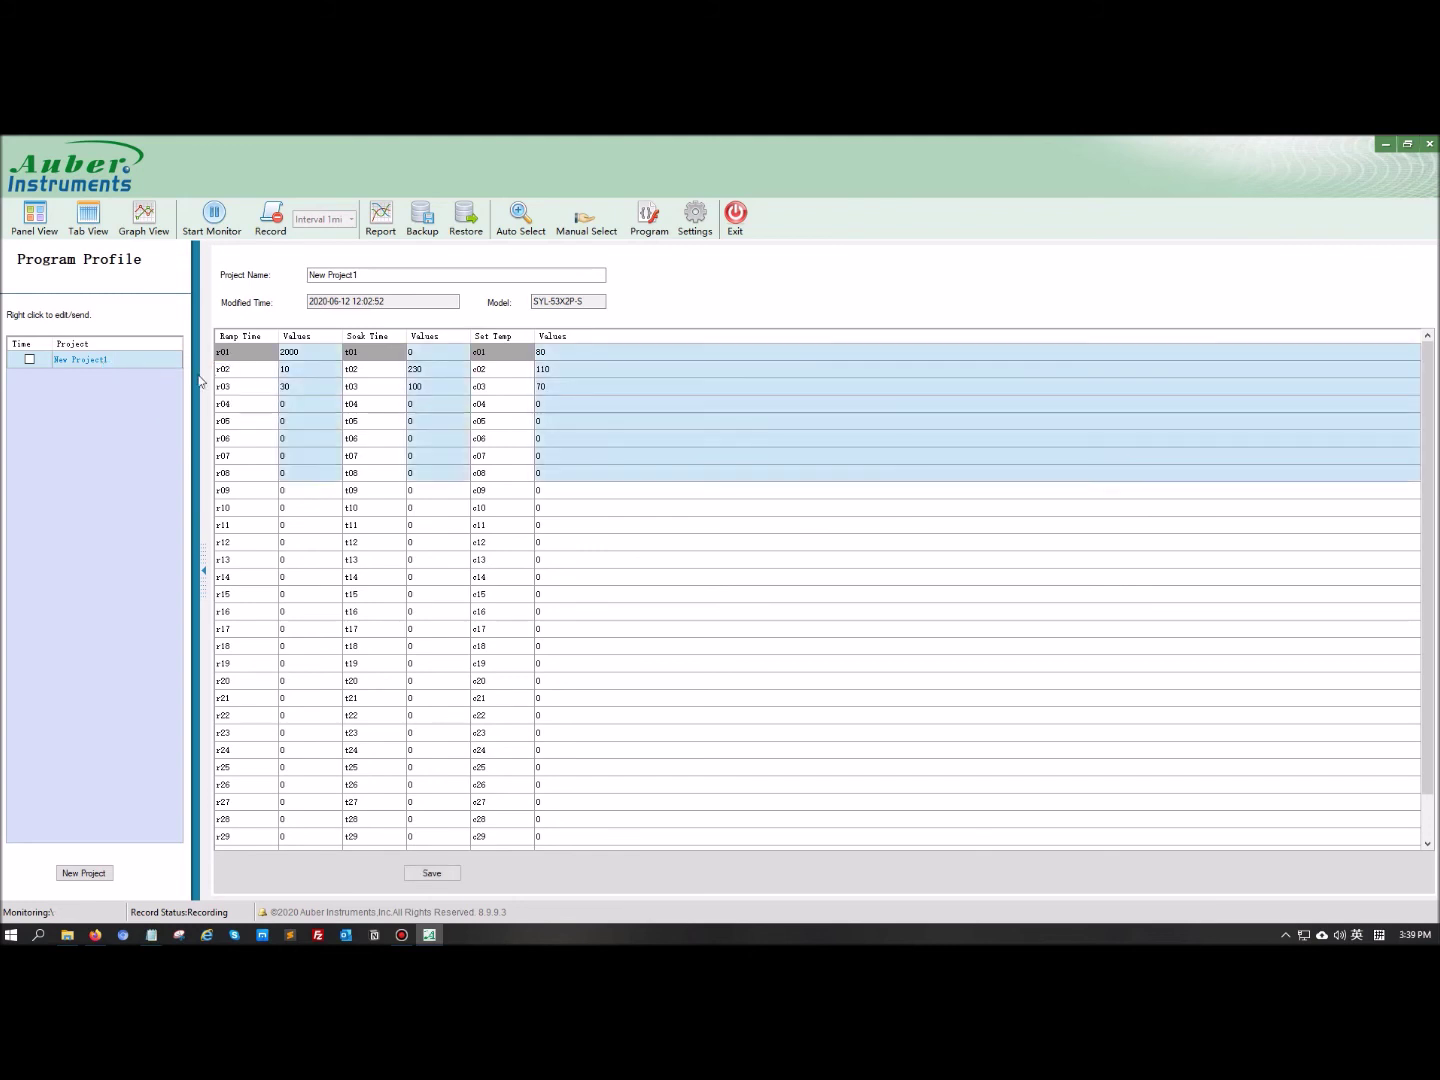
left_click(314, 367)
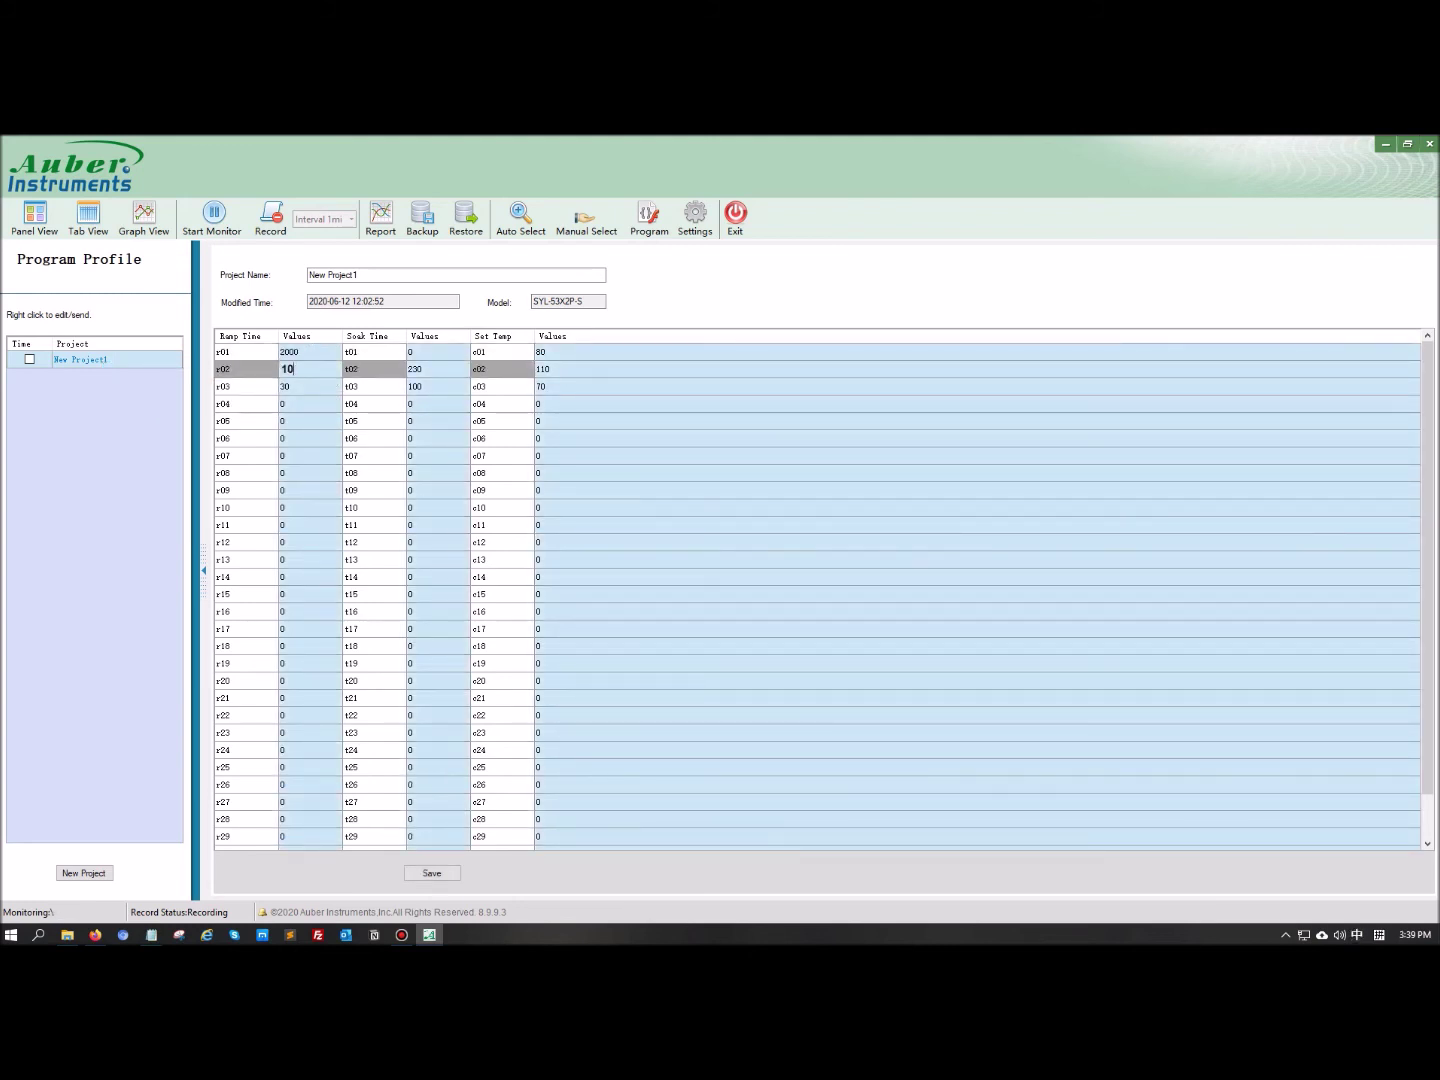
key("BackSpace")
type("20")
left_click(430, 873)
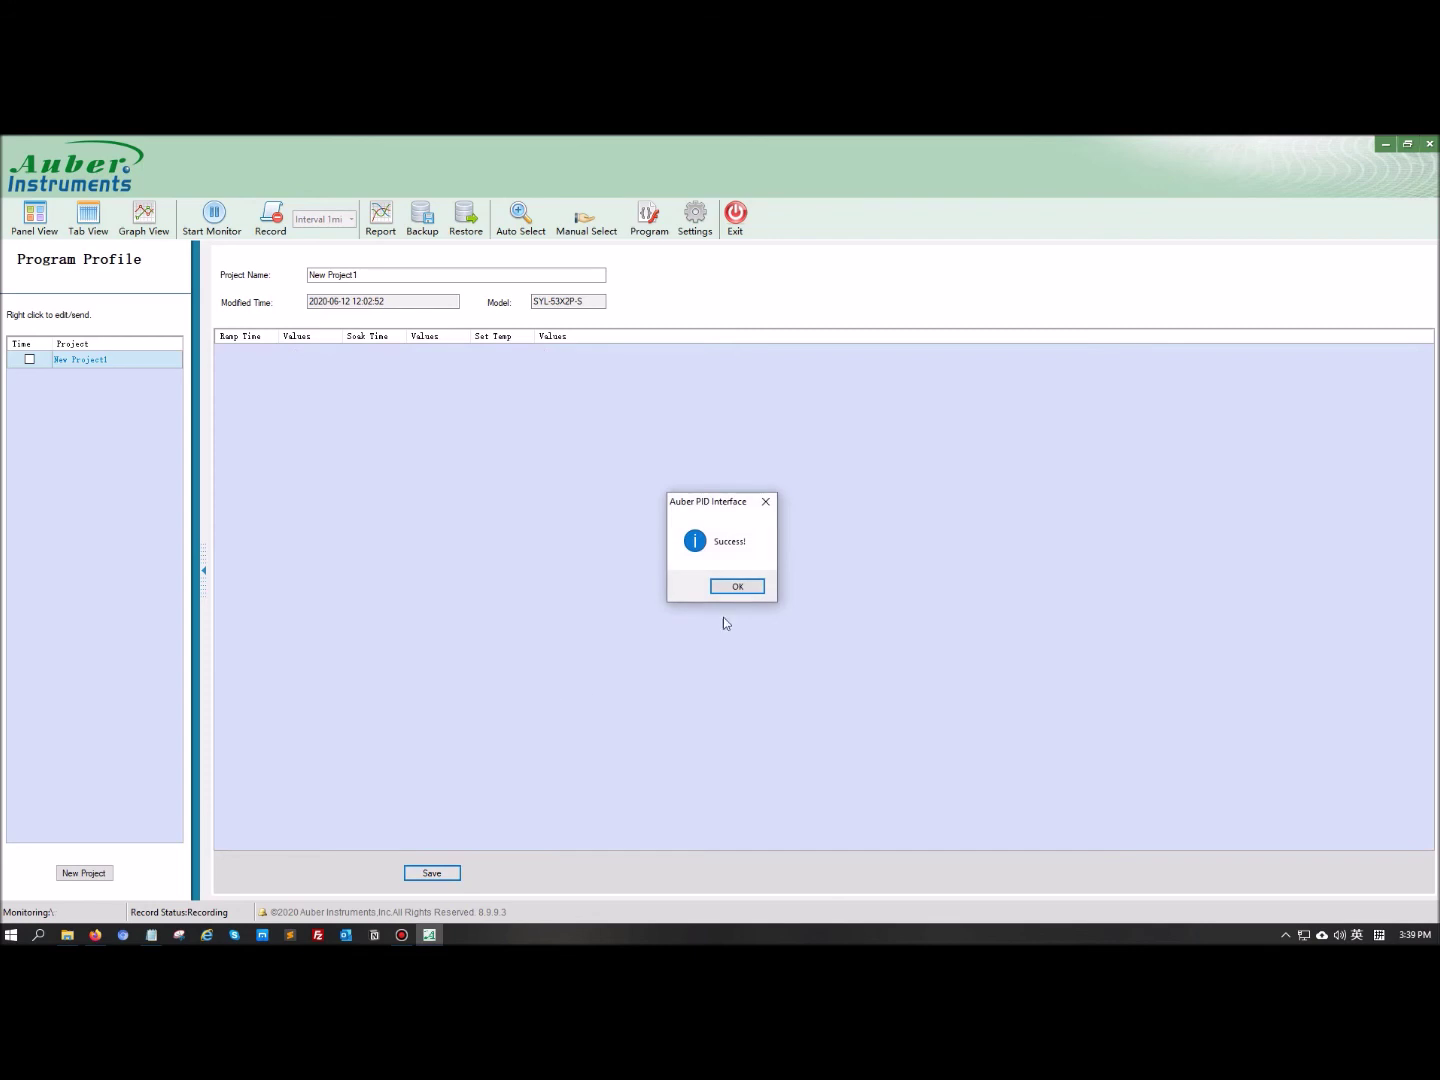
left_click(738, 589)
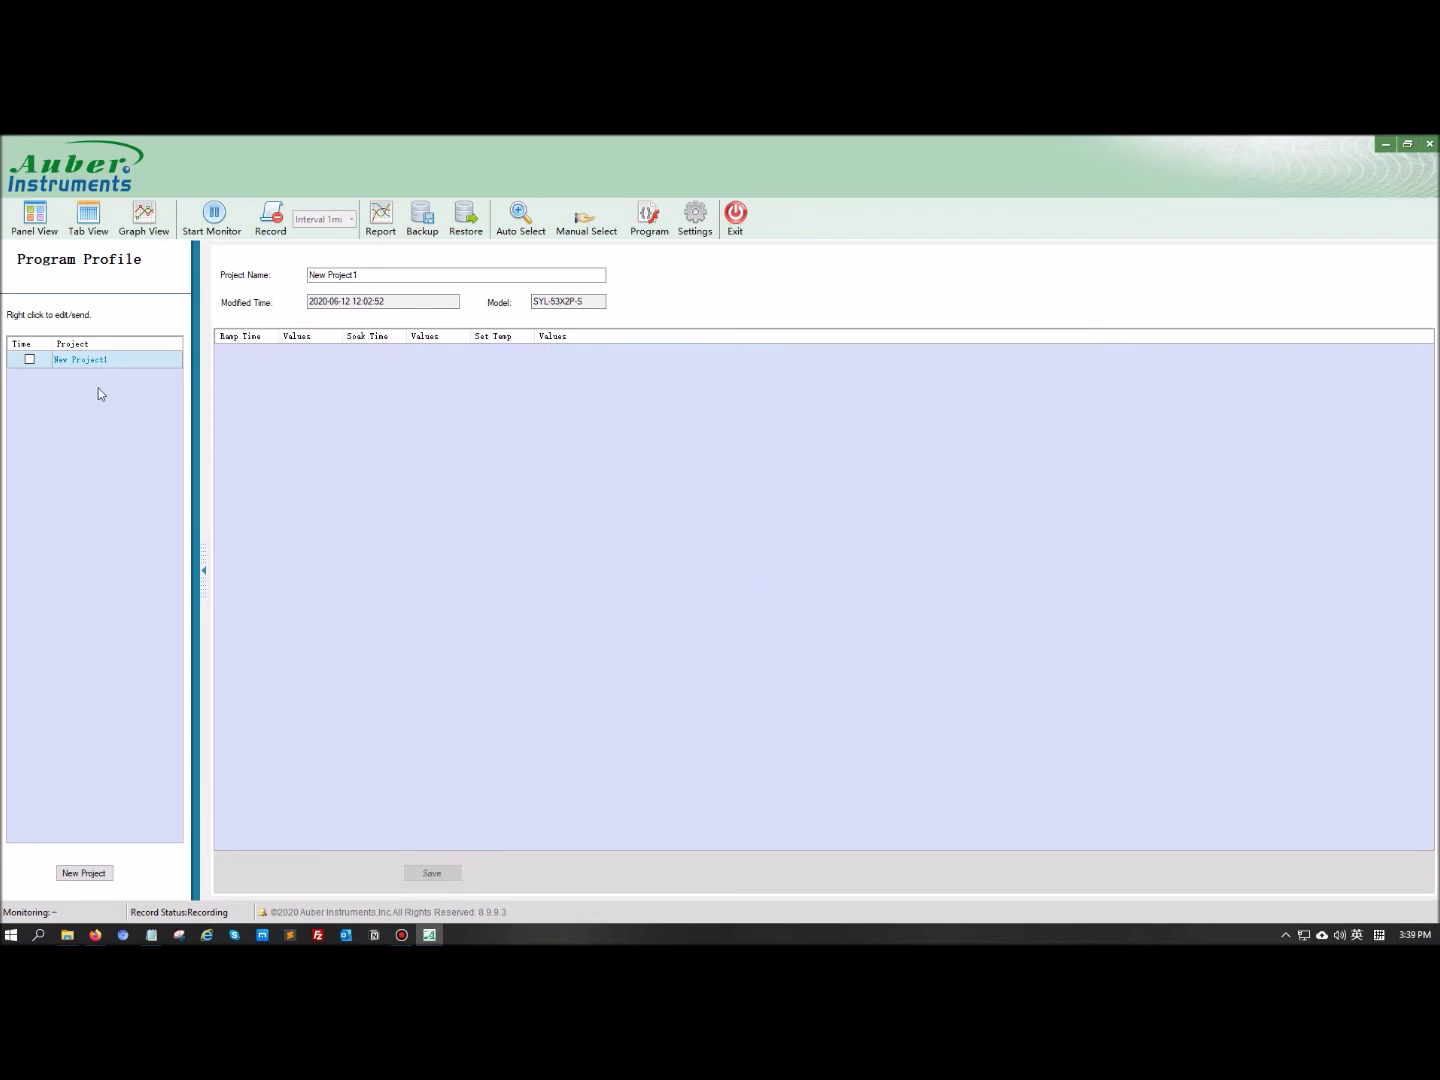
Send New Project1 to meter Addr:1, CH:1, with every segment reporting Success
left_click(97, 360)
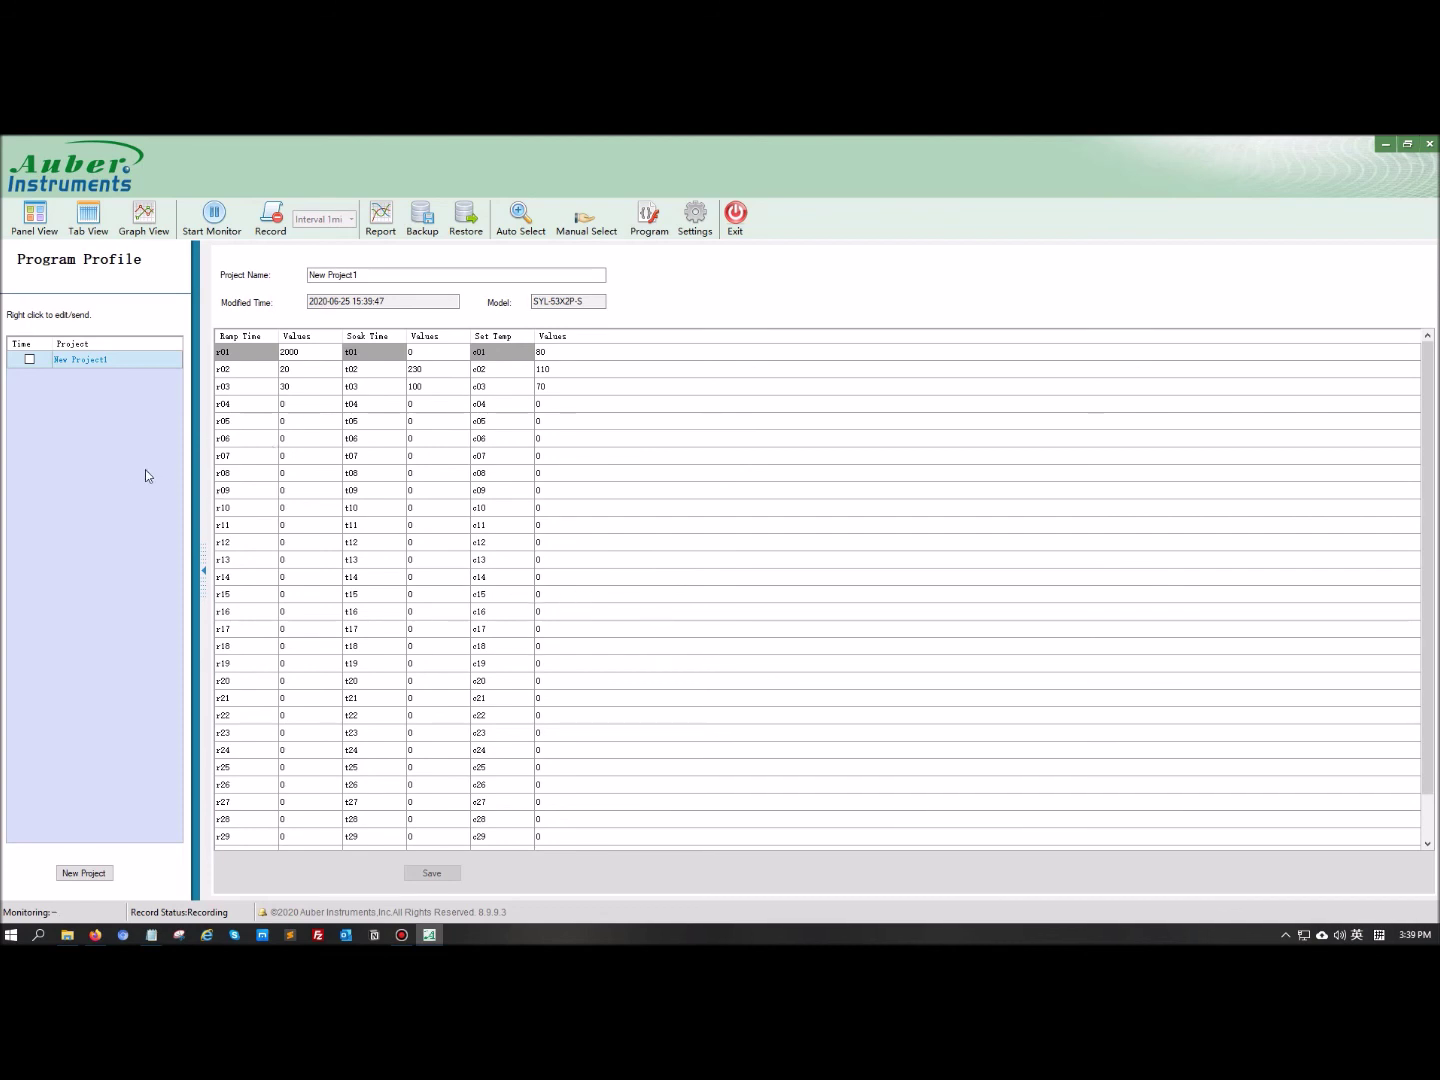
right_click(87, 366)
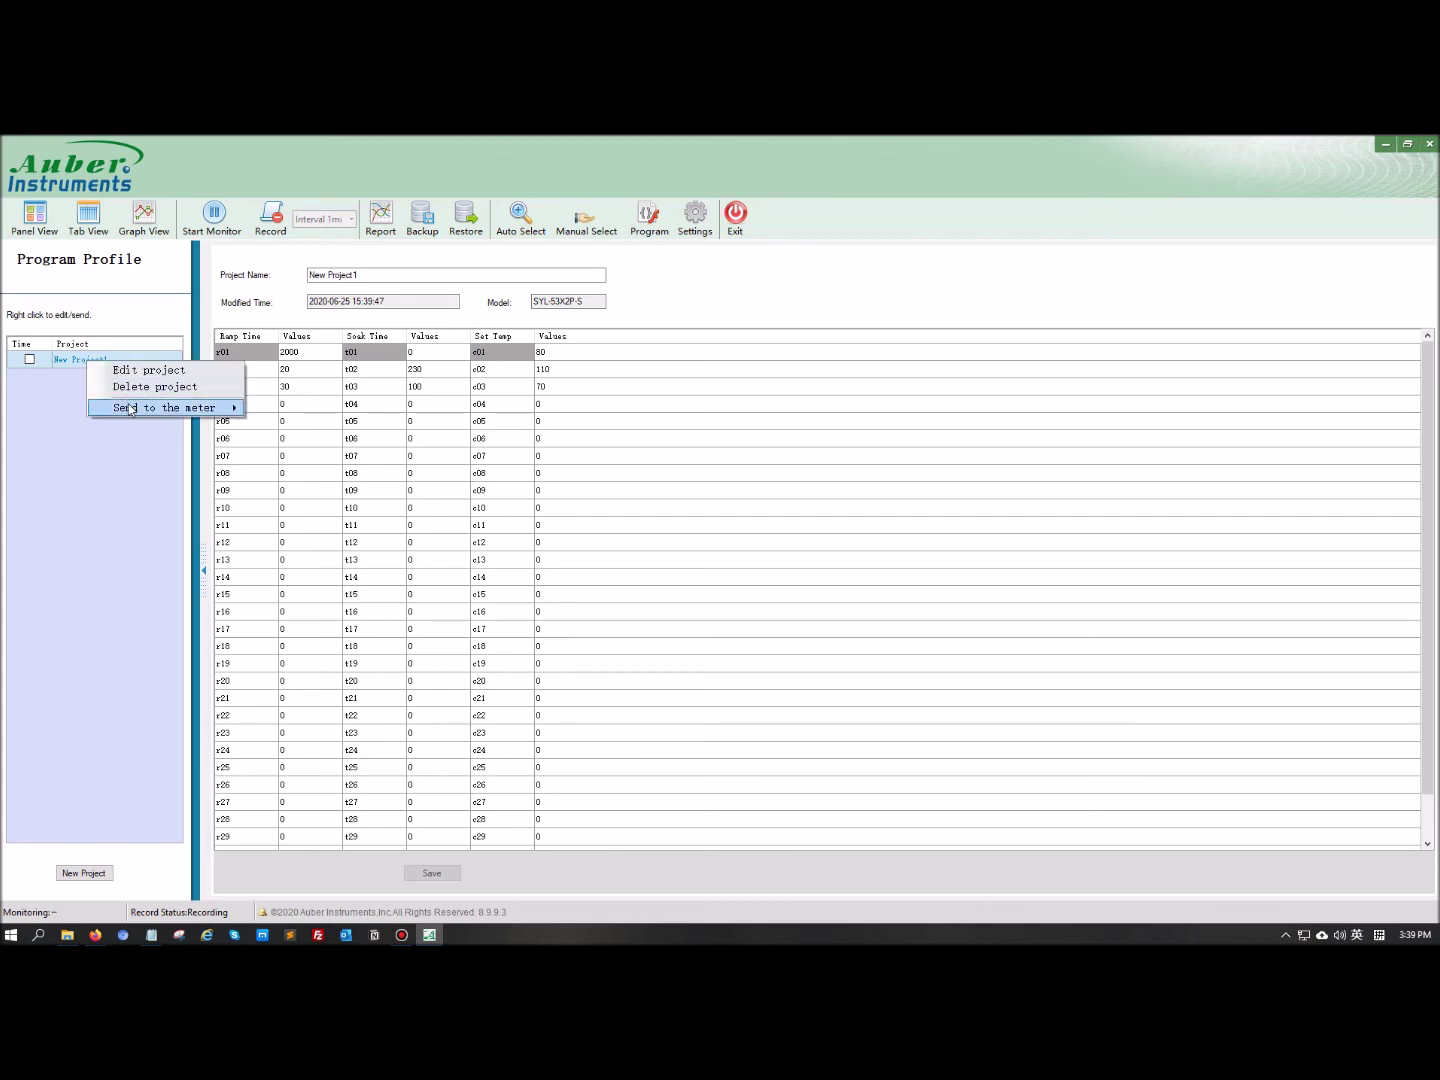
mouse_move(131, 410)
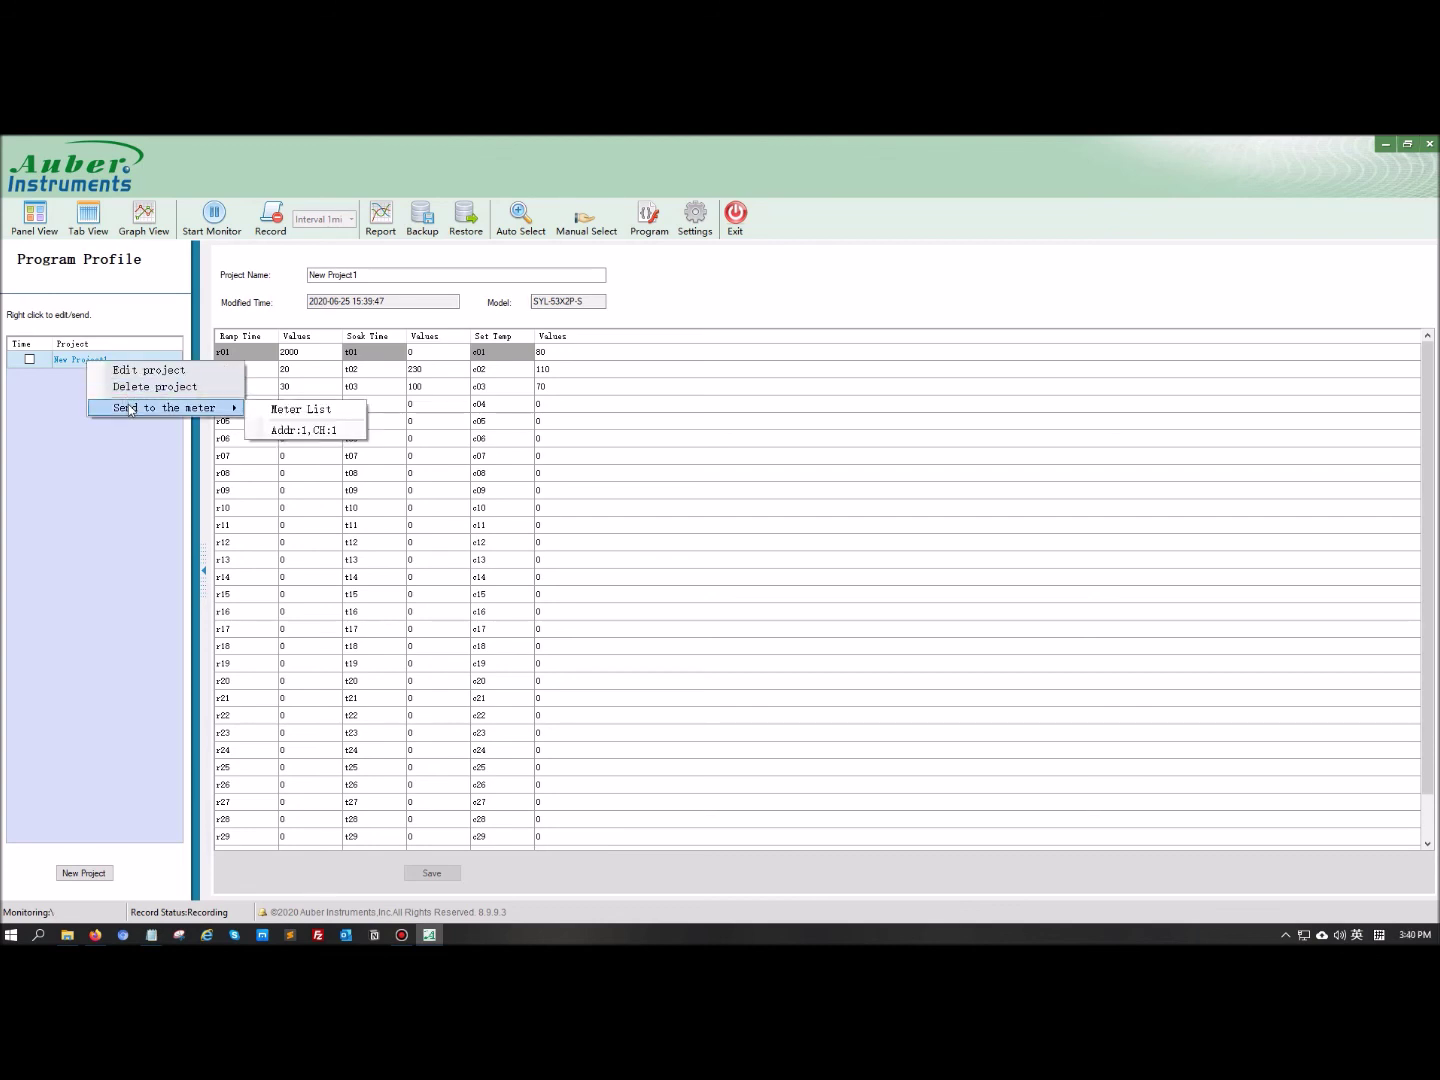
left_click(277, 430)
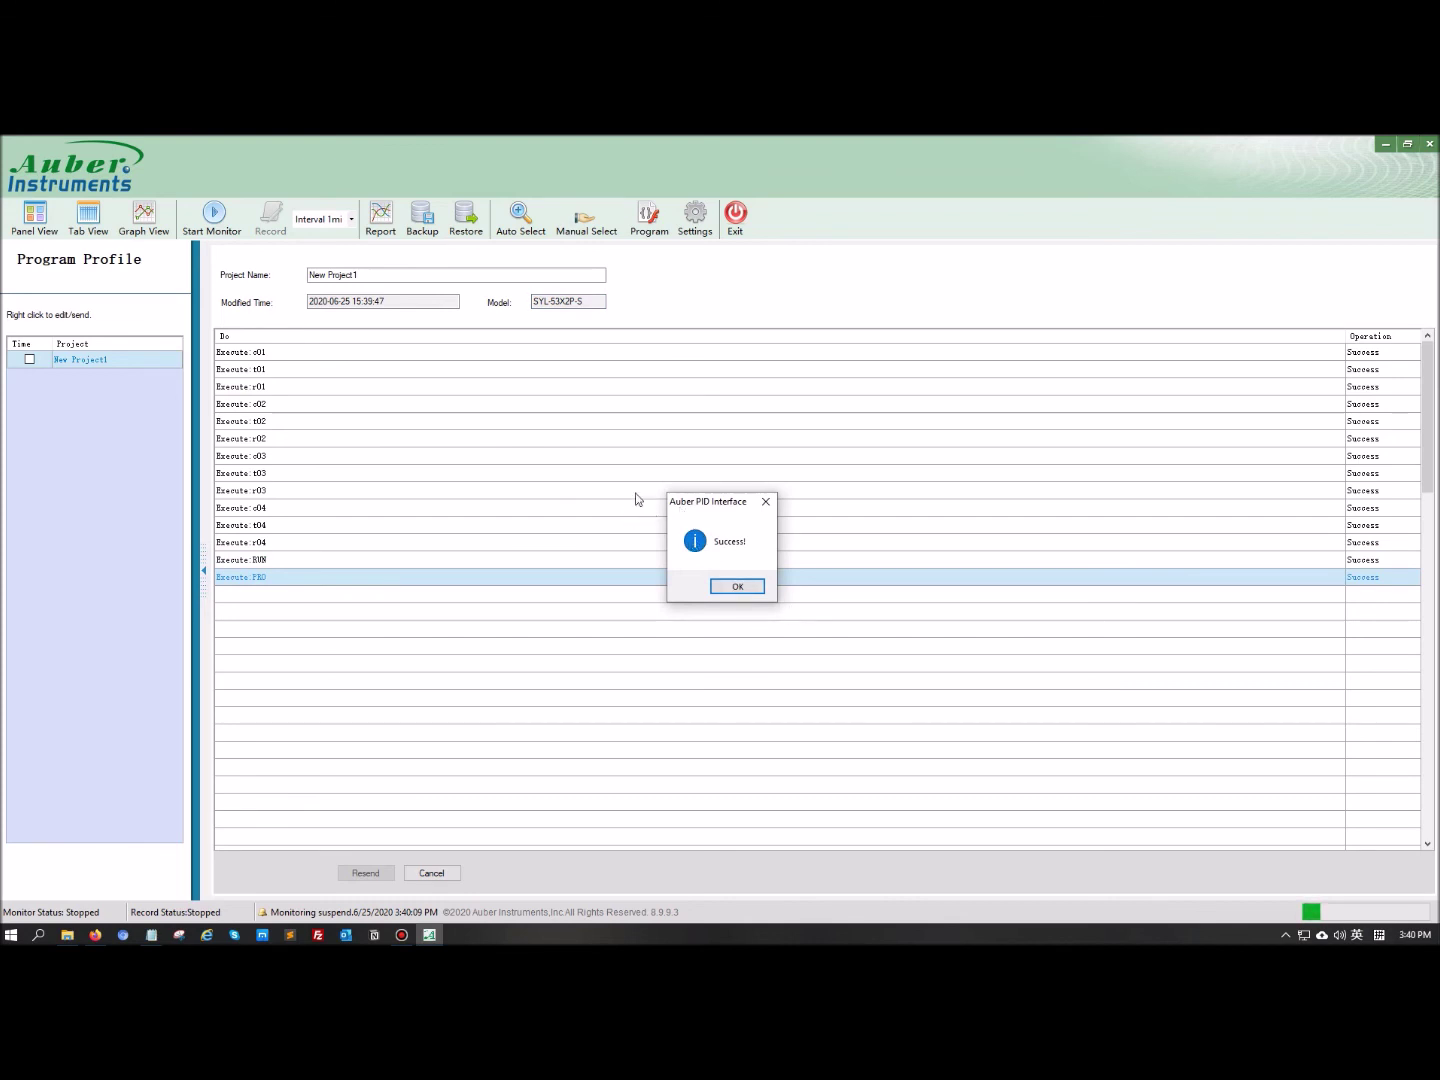
left_click(743, 589)
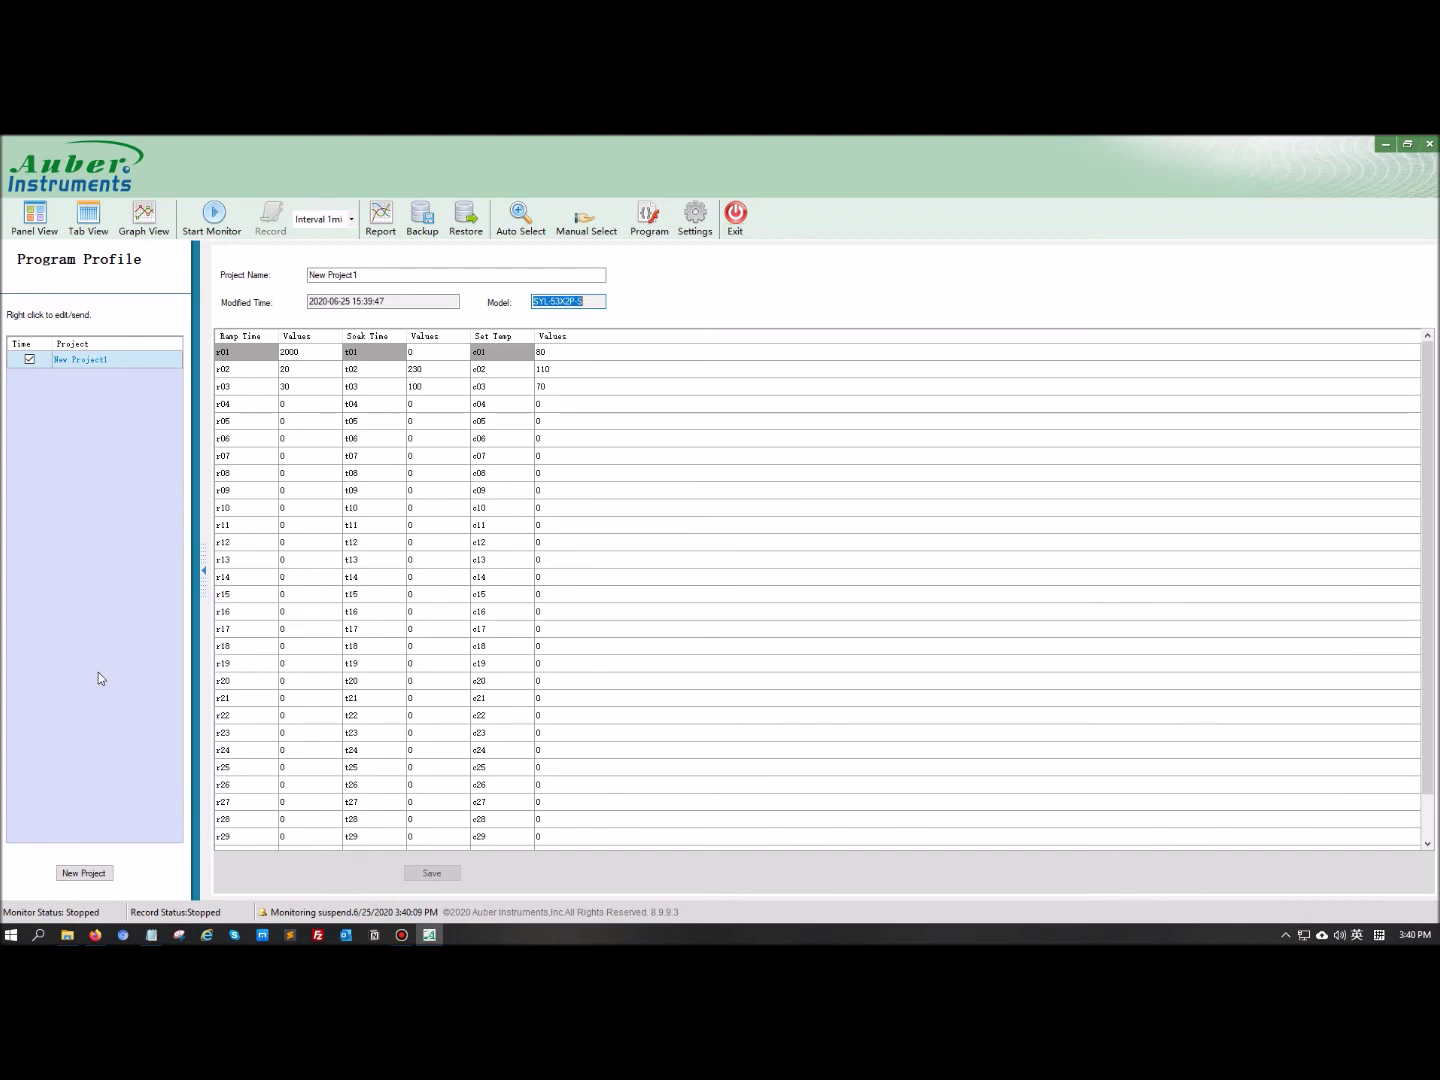
Start a new profile named New project2
left_click(82, 873)
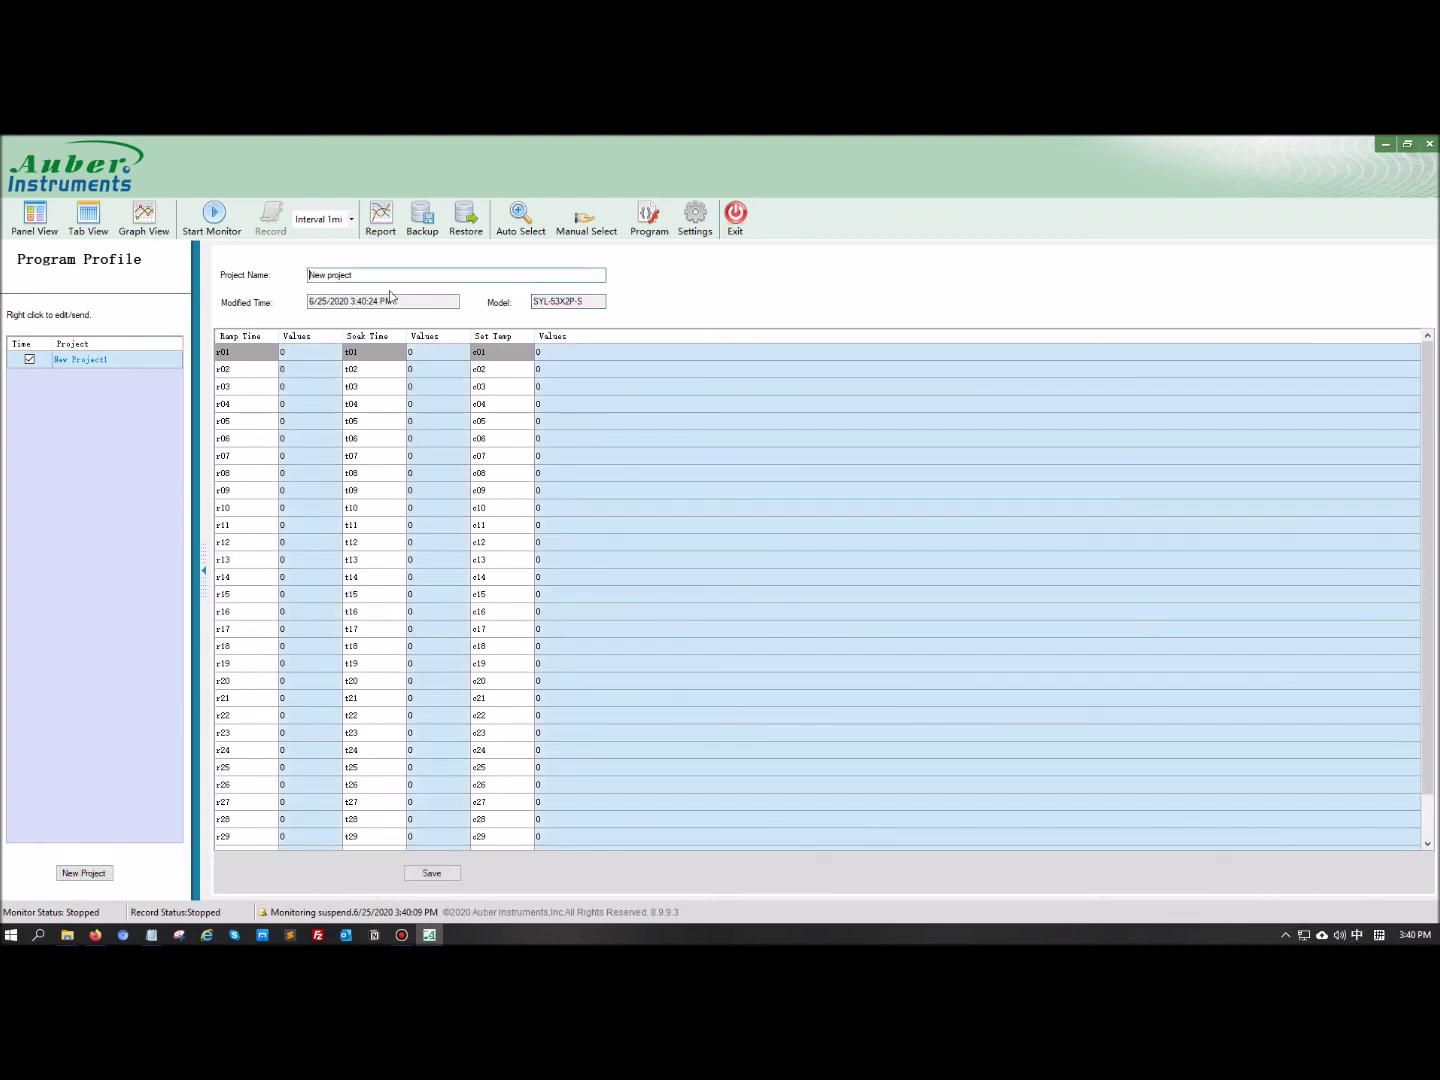
left_click(415, 279)
type("2")
Give r02 a ramp time of 10, soak time of 20 and set temperature of 30
left_click(309, 386)
key("Up")
key("Up")
left_click(310, 369)
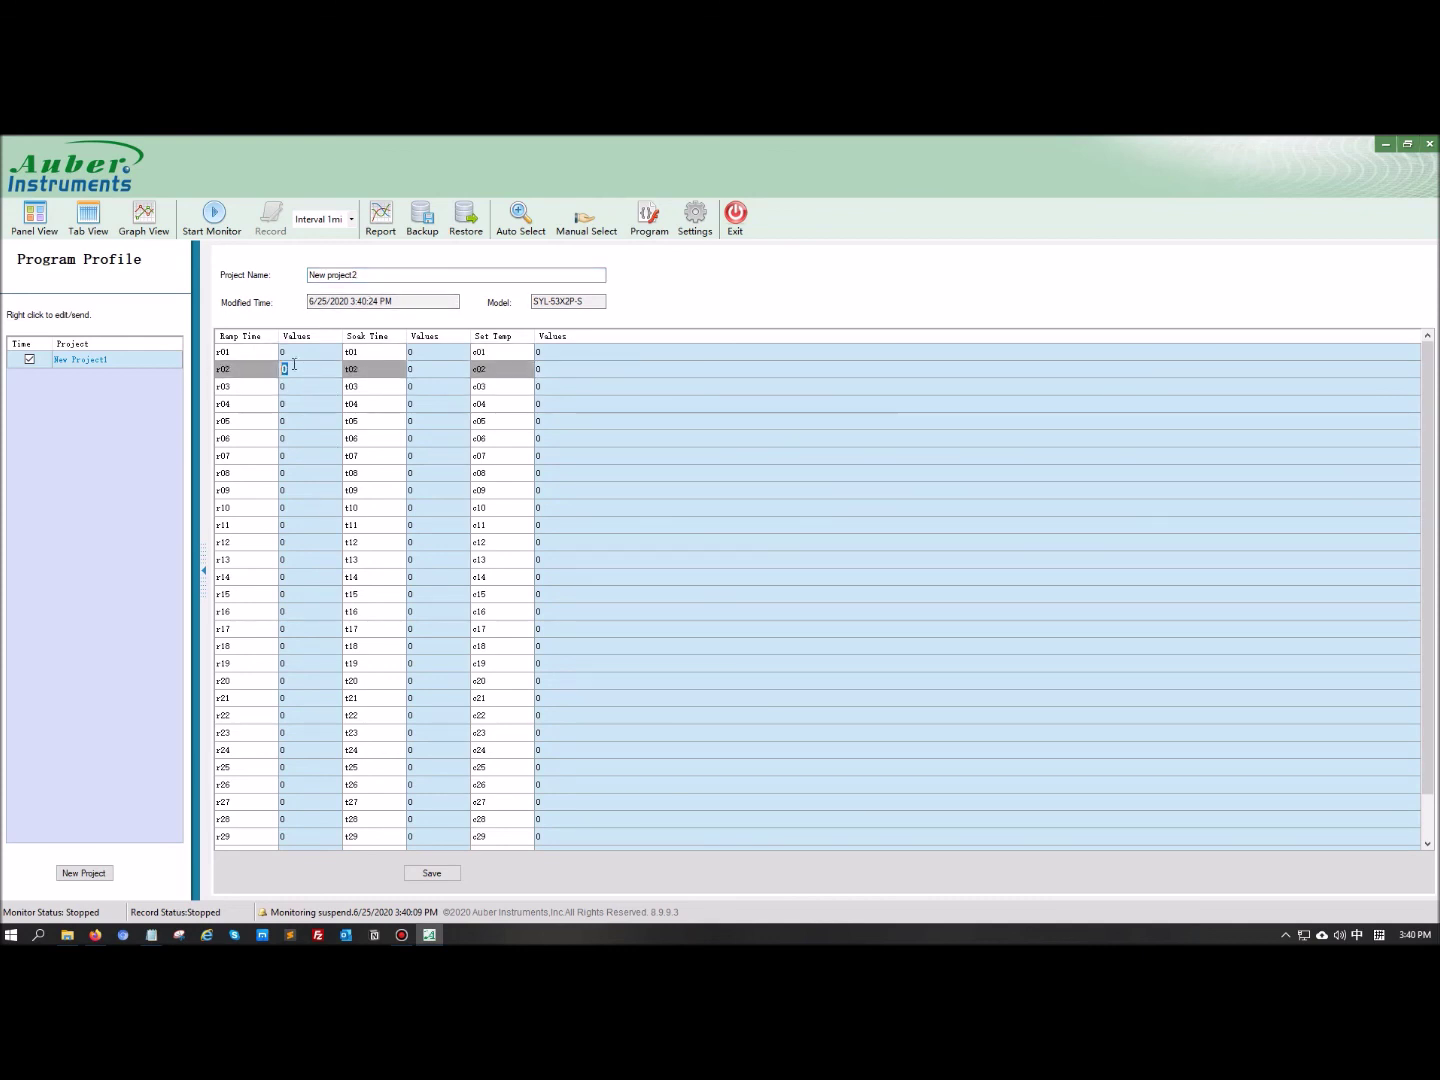
type("10")
left_click(426, 371)
type("20")
left_click(571, 371)
type("30")
left_click(571, 387)
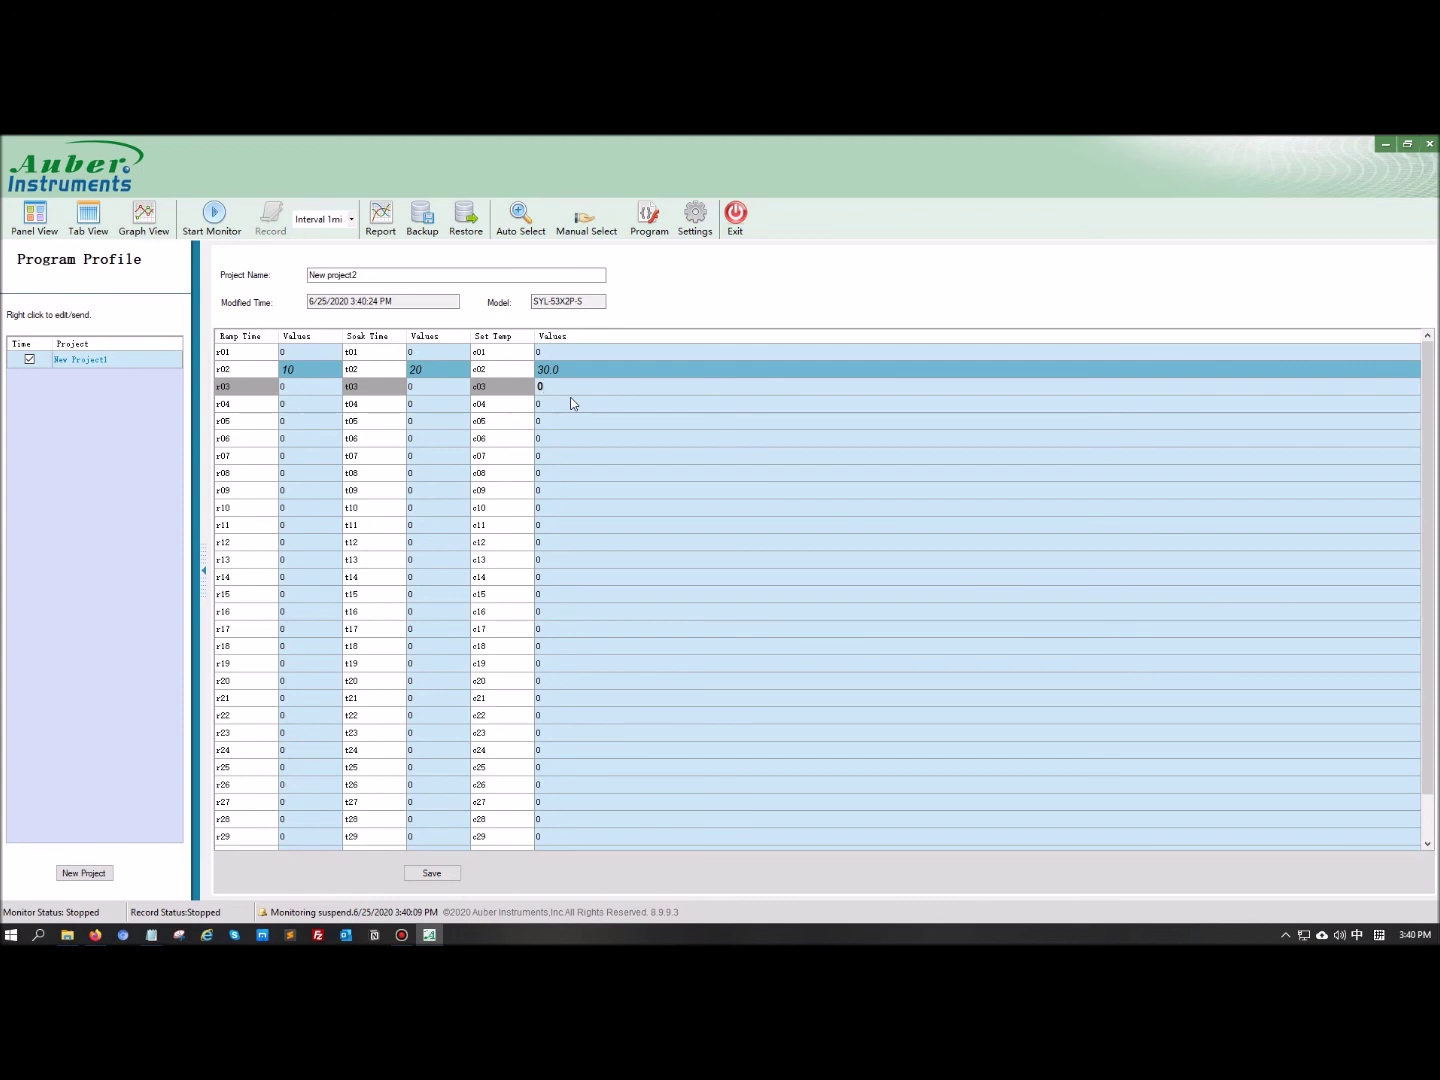
Save New project2, then reselect New Project1 in the list
left_click(427, 871)
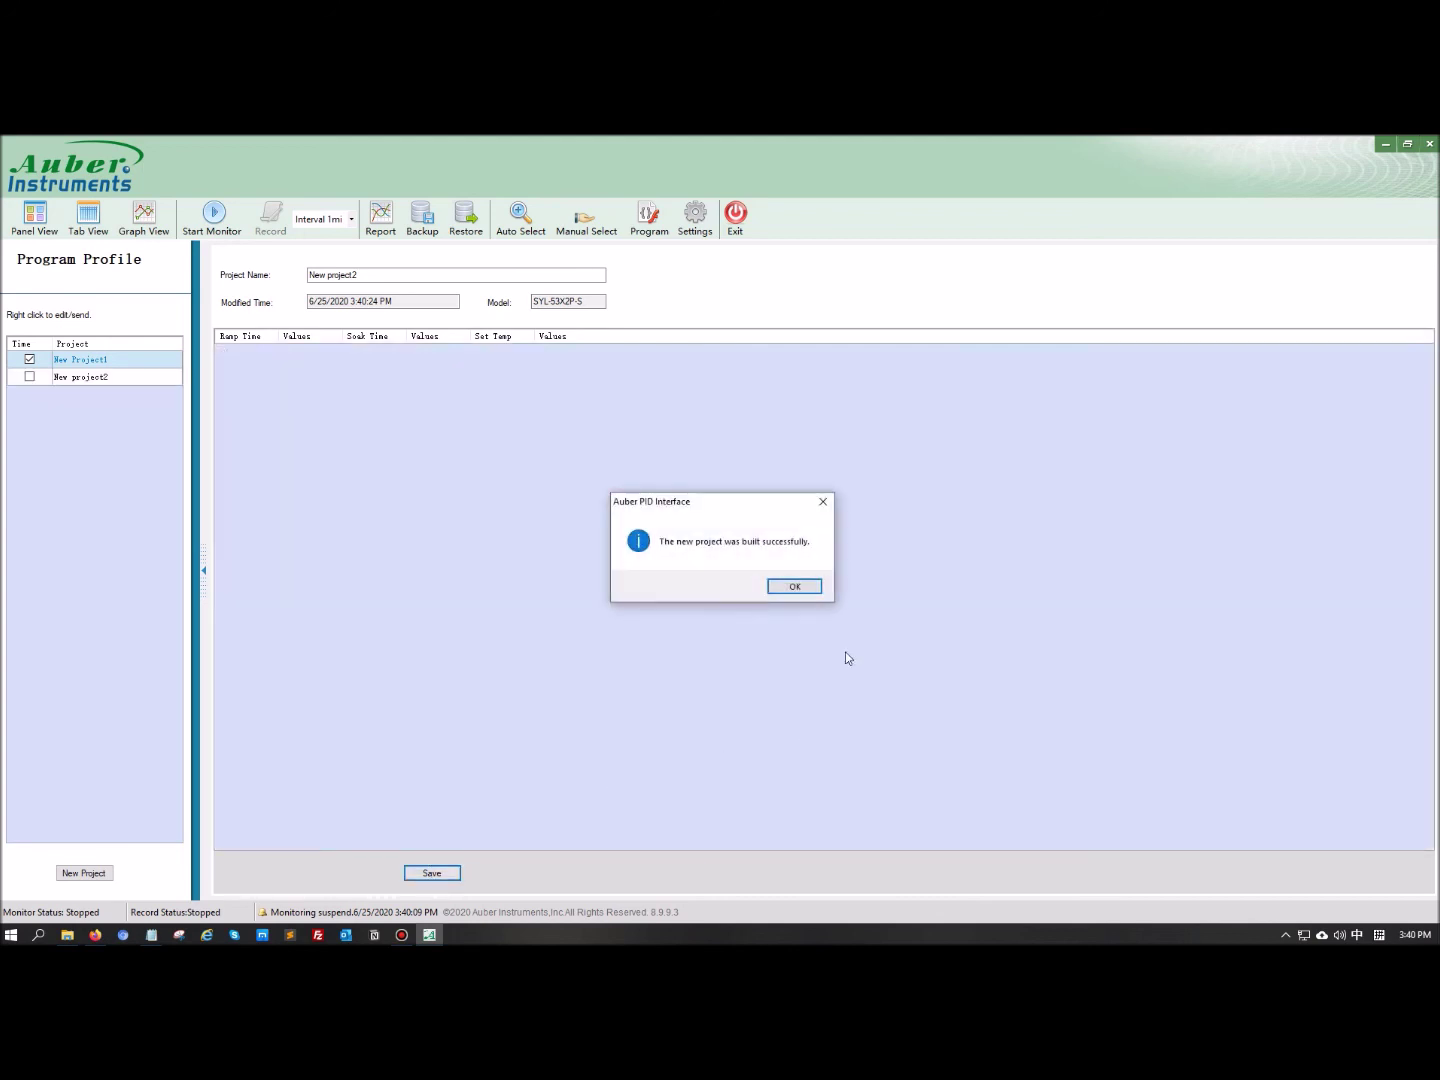
left_click(790, 586)
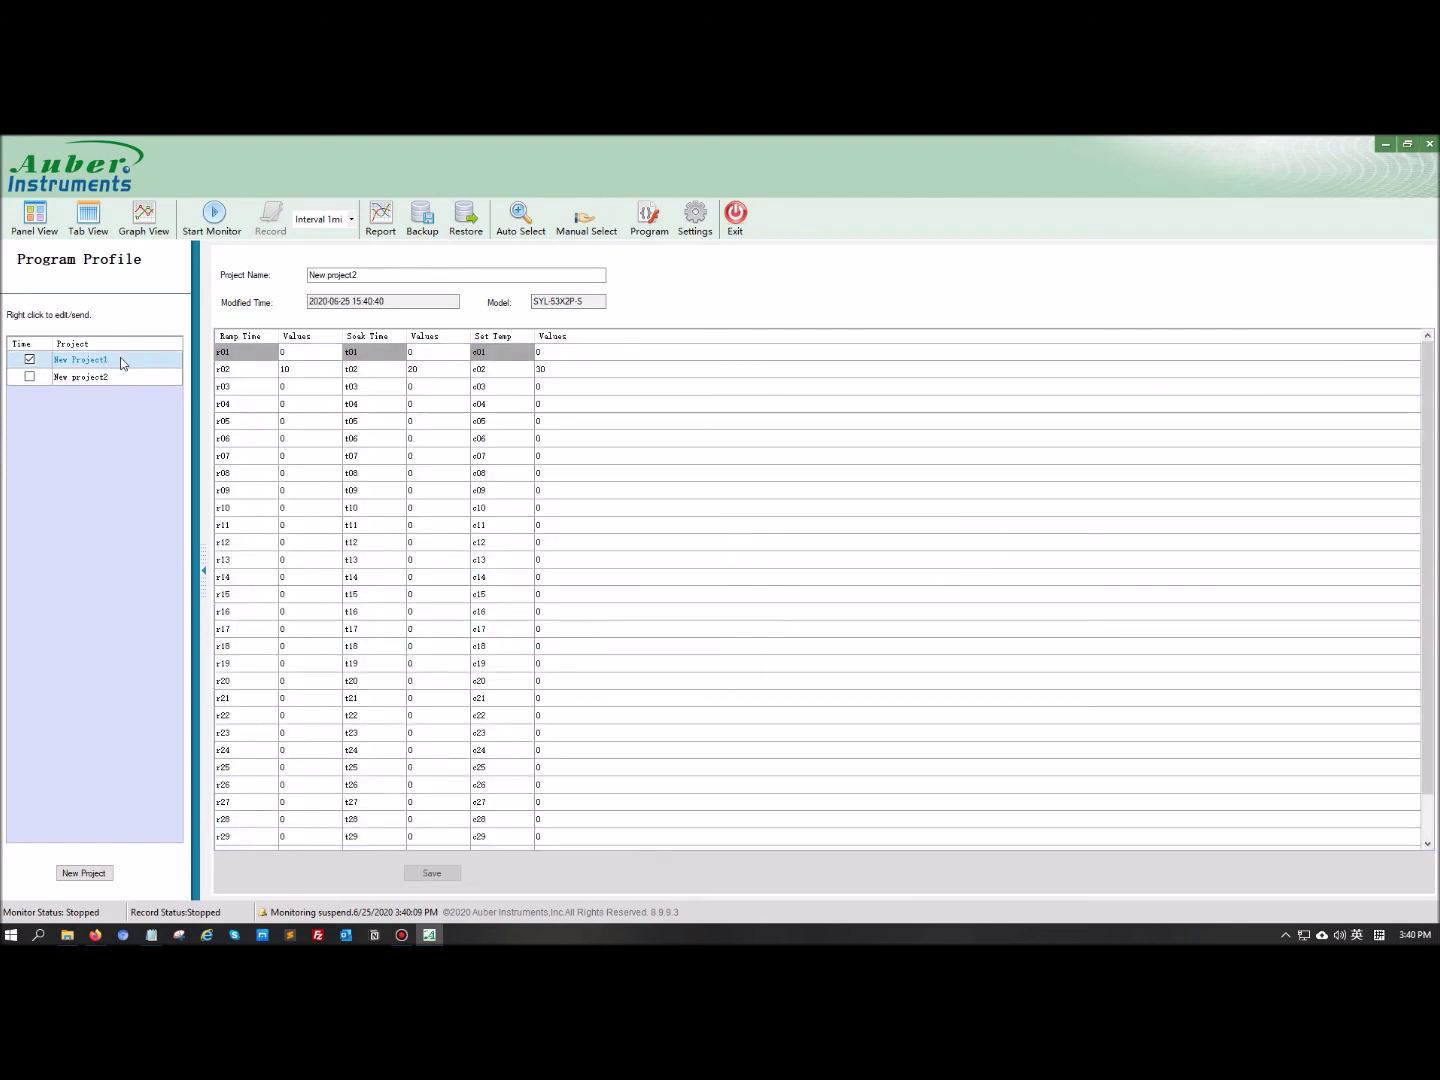
left_click(121, 364)
Open New Project1's Send to the meter menu and dismiss it without sending
right_click(90, 358)
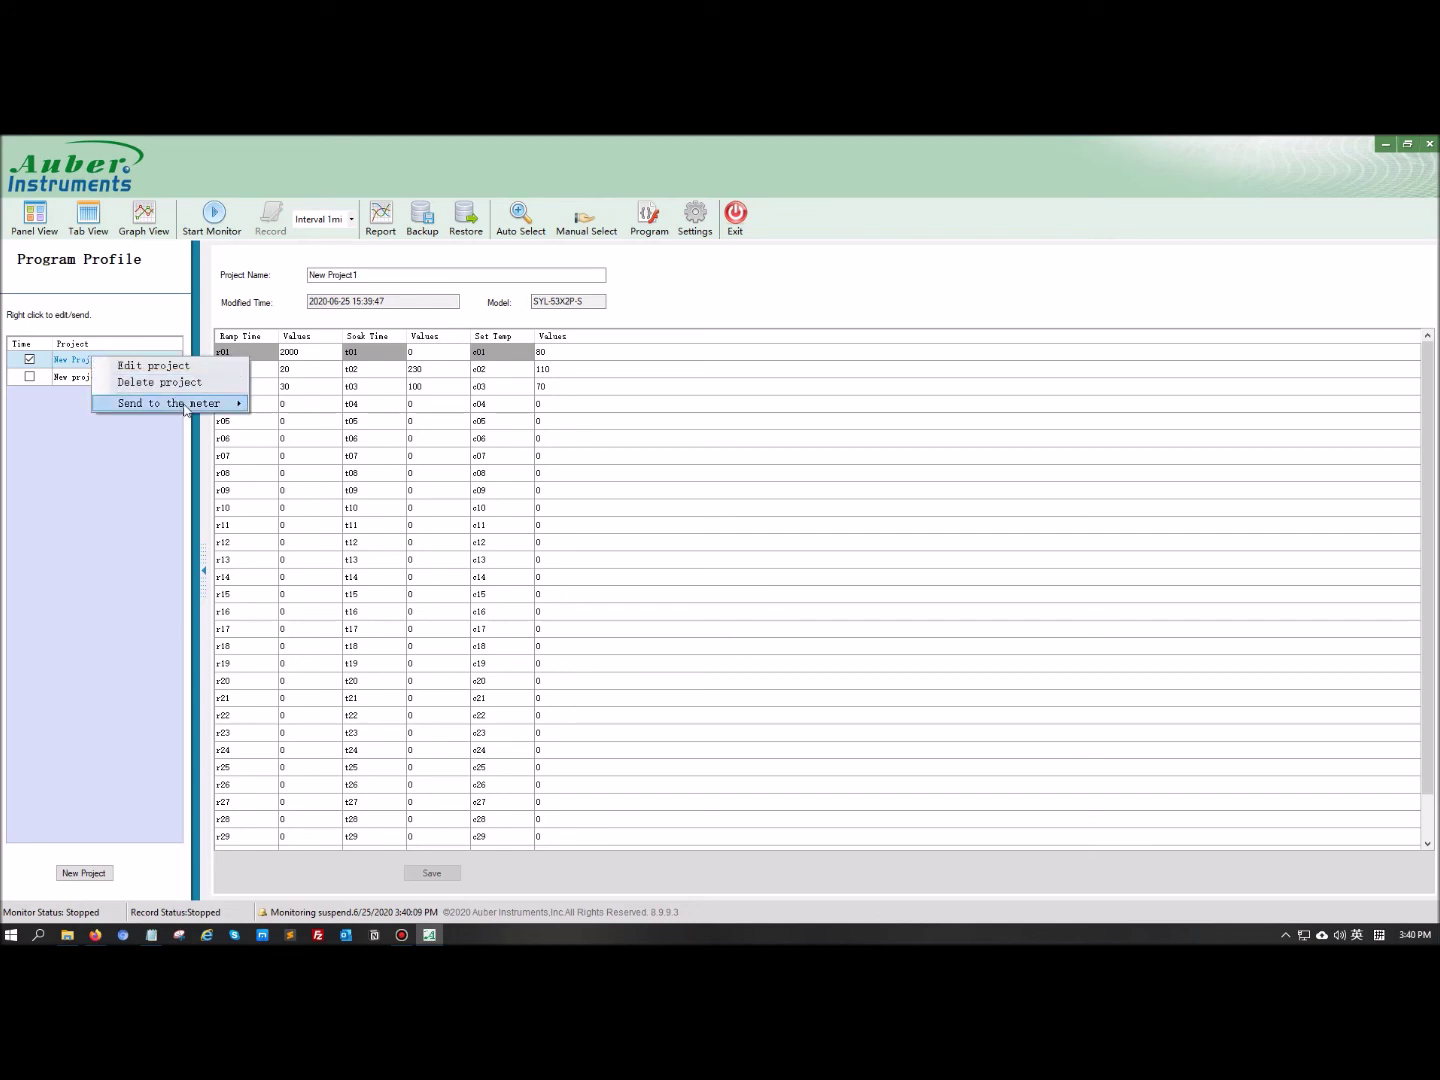
mouse_move(185, 405)
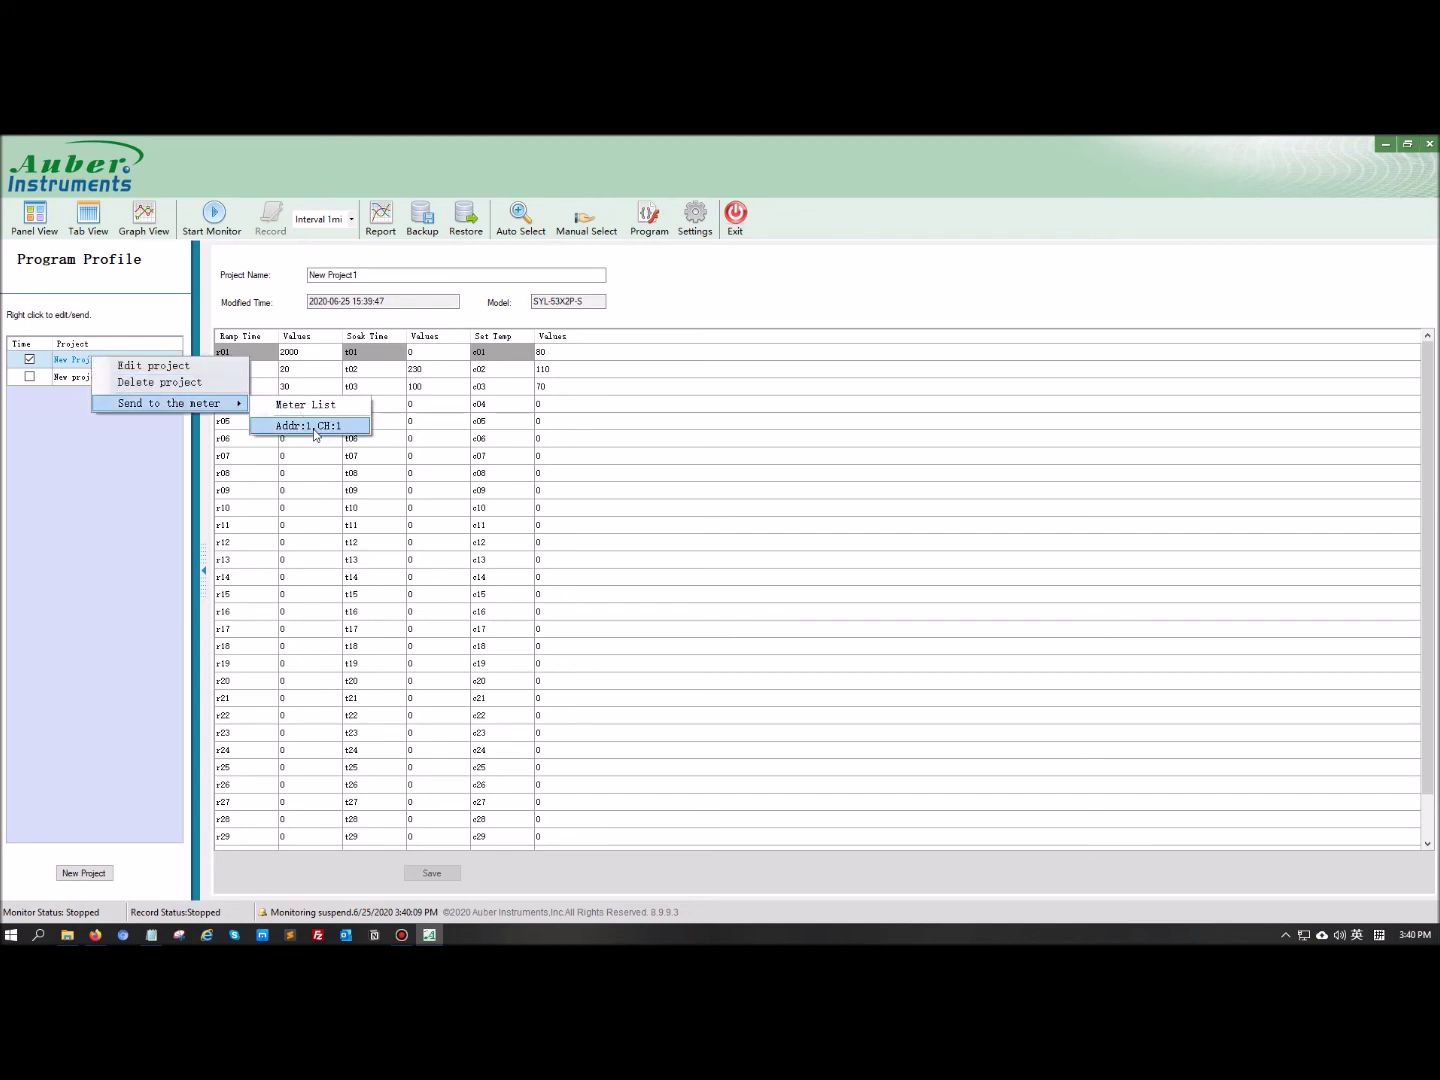
left_click(85, 504)
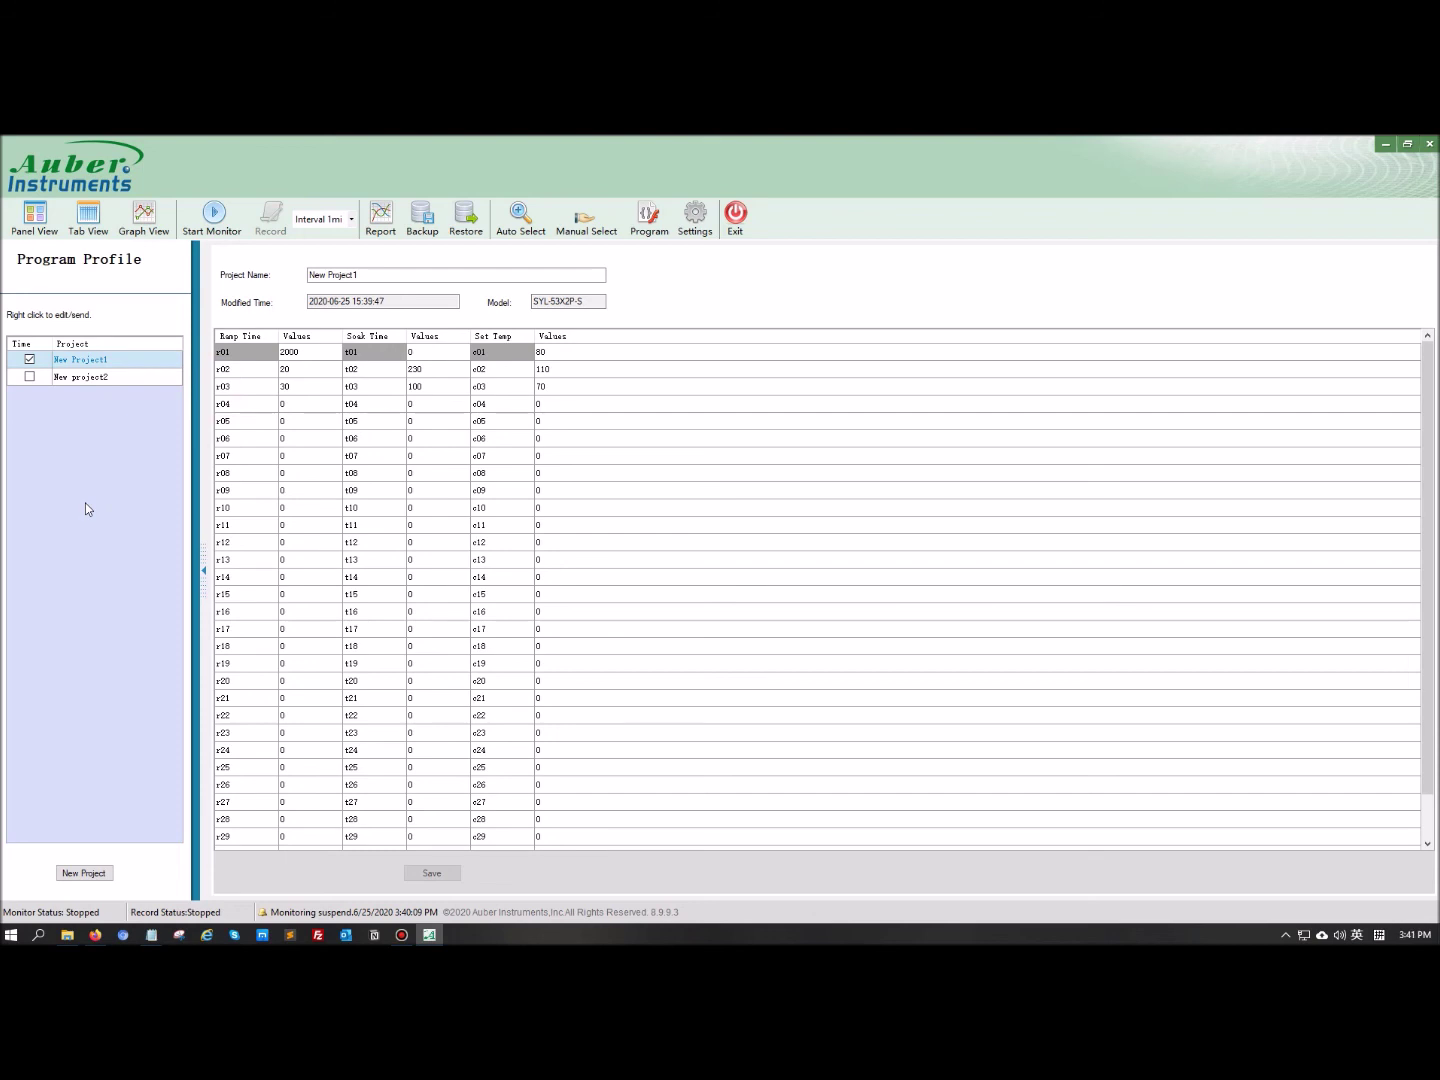